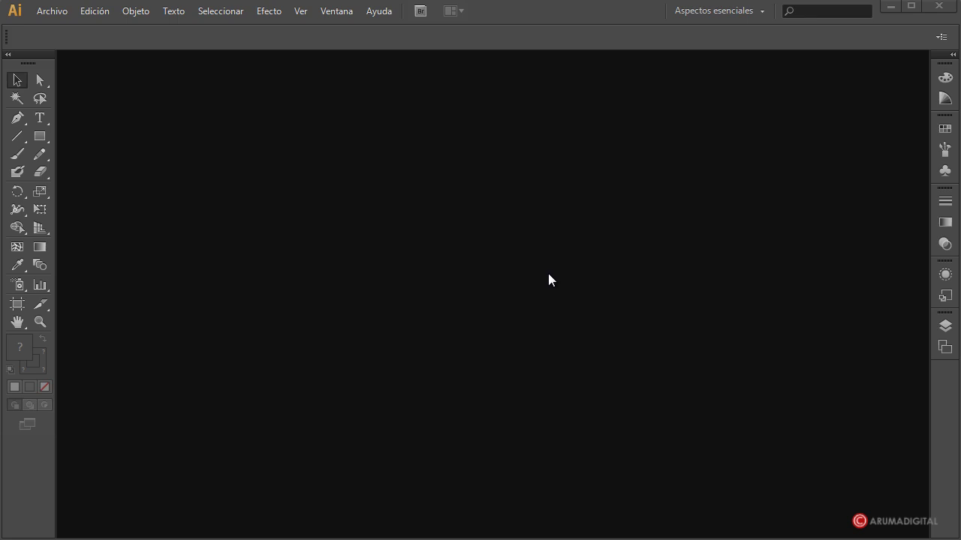
Create a new document in pixels, 600 px wide by 400 px tall.
left_click(65, 13)
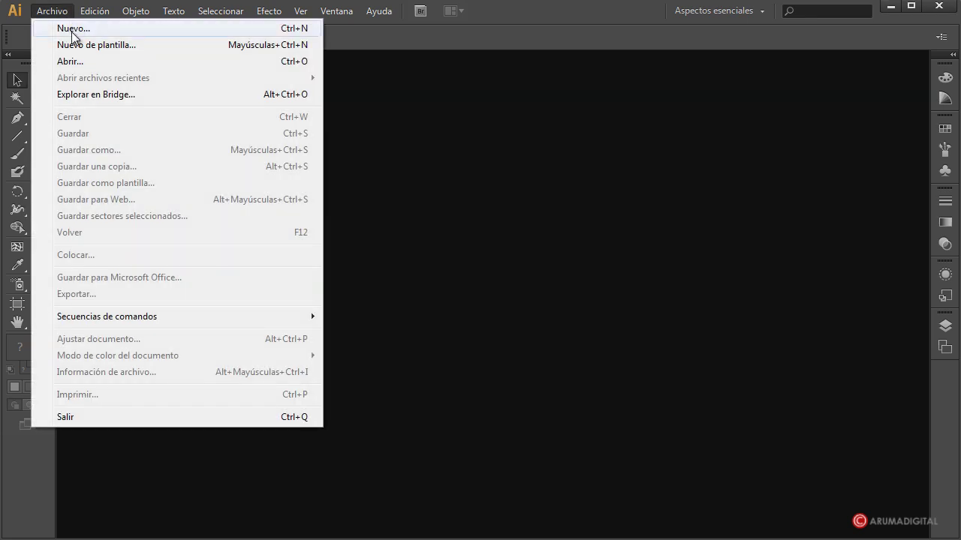
left_click(74, 28)
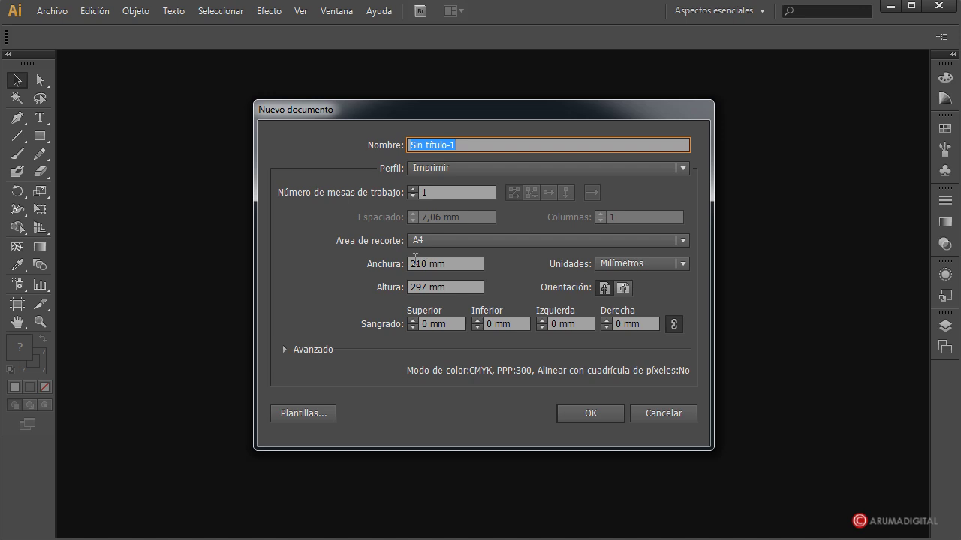
left_click(673, 263)
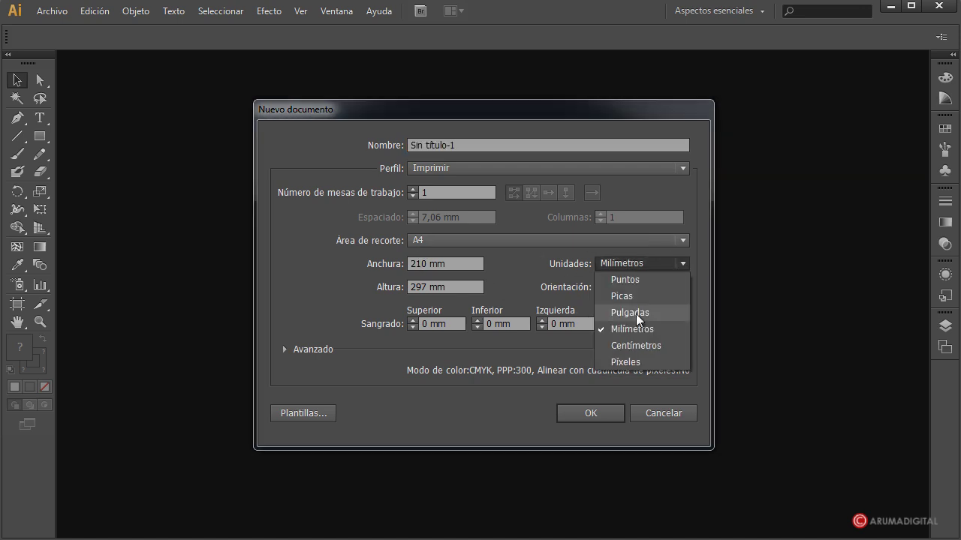
left_click(626, 361)
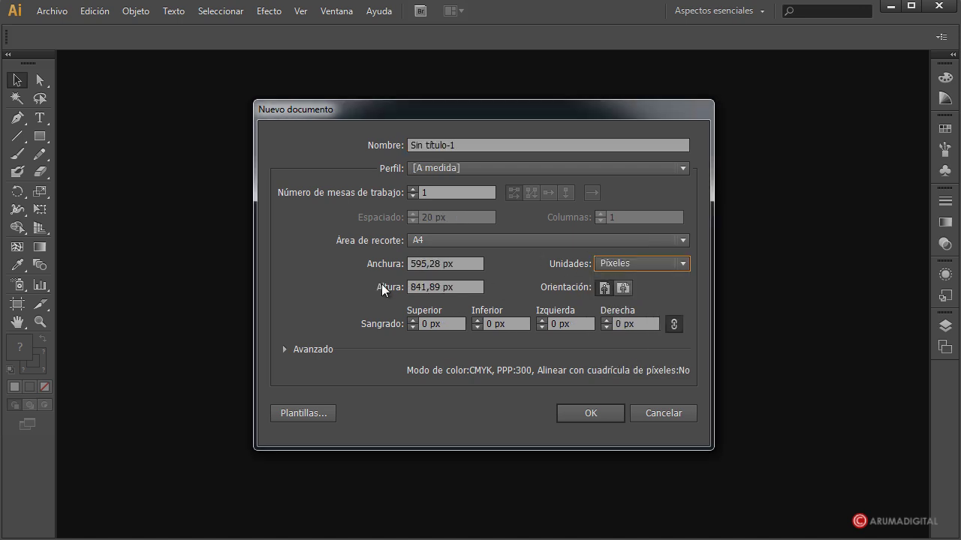
left_click(479, 262)
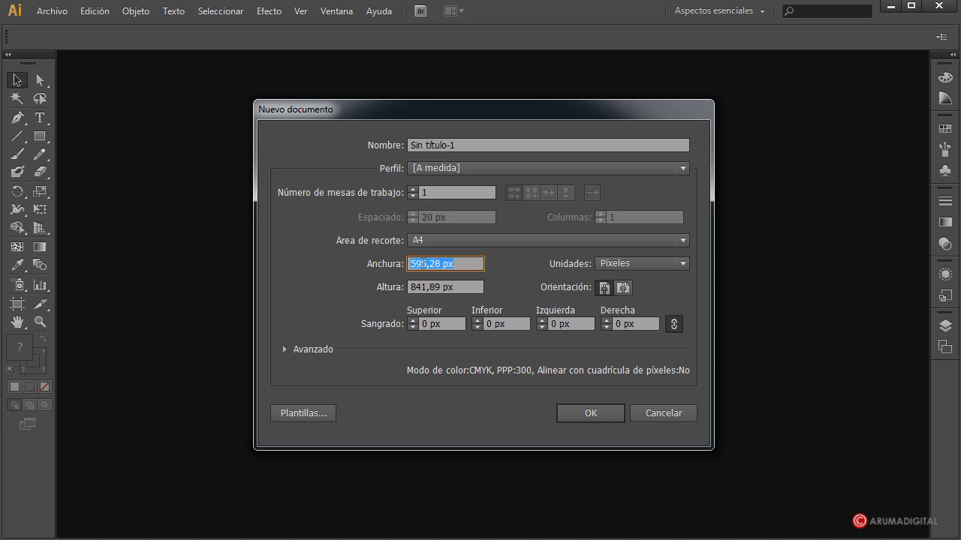
type("600")
key("Tab")
type("400")
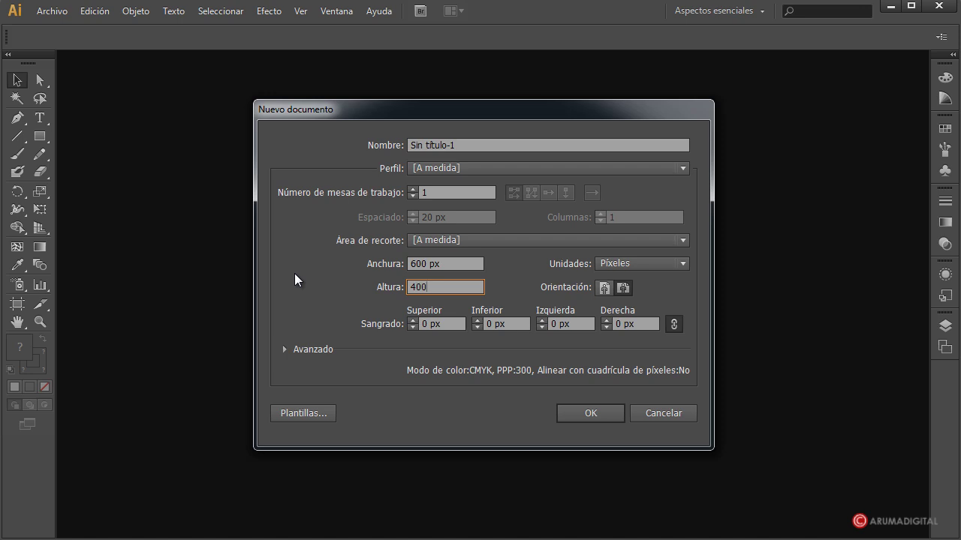
key("shift+Tab")
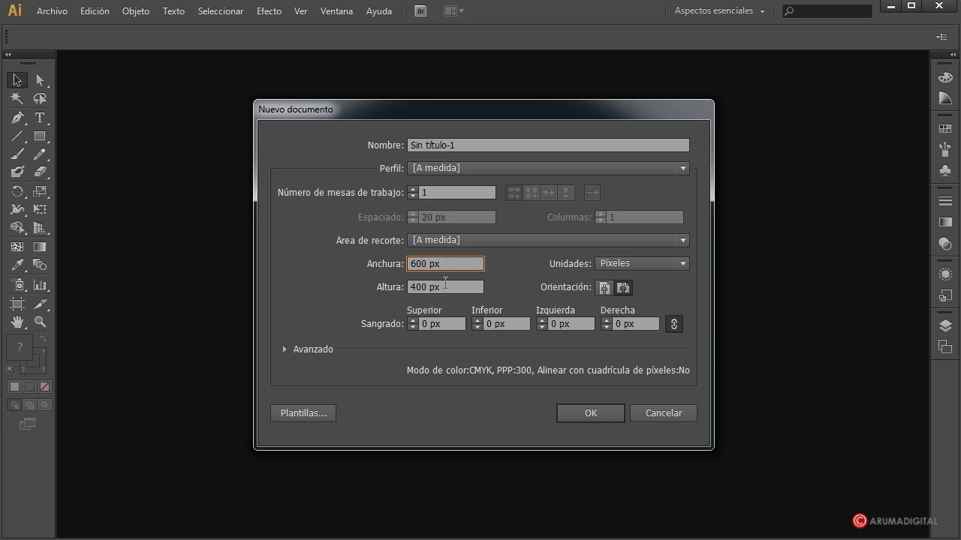
left_click(611, 412)
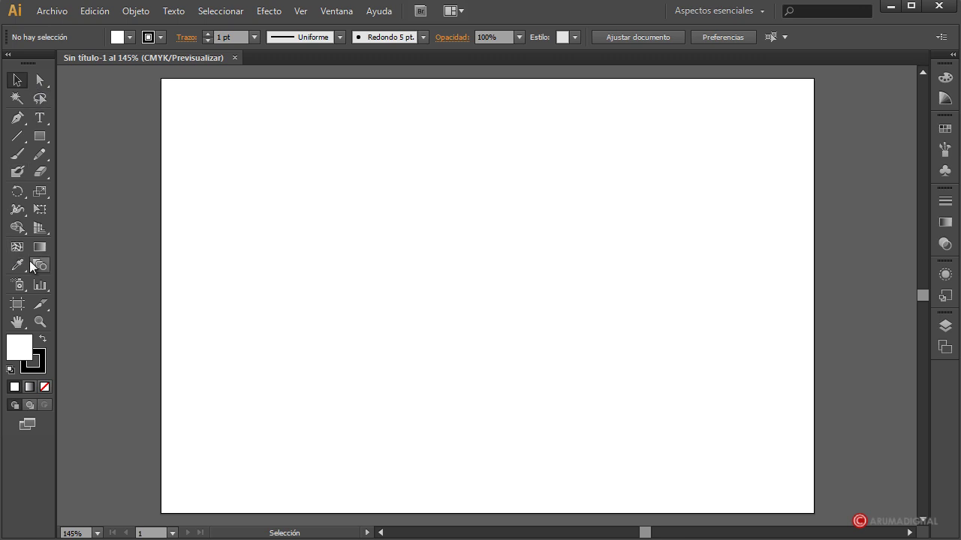
Draw a circle about 104 px across near the top centre of the artboard.
left_click(37, 142)
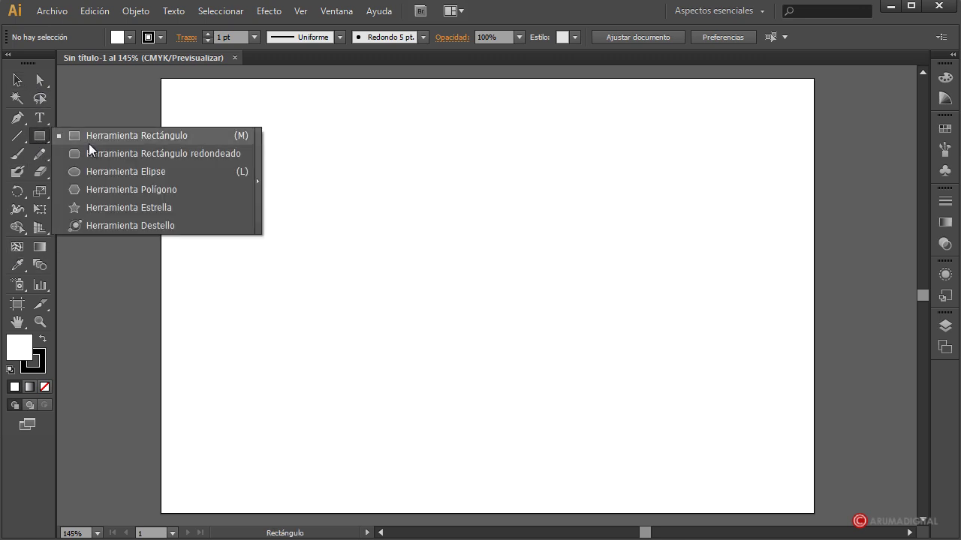
left_click(112, 172)
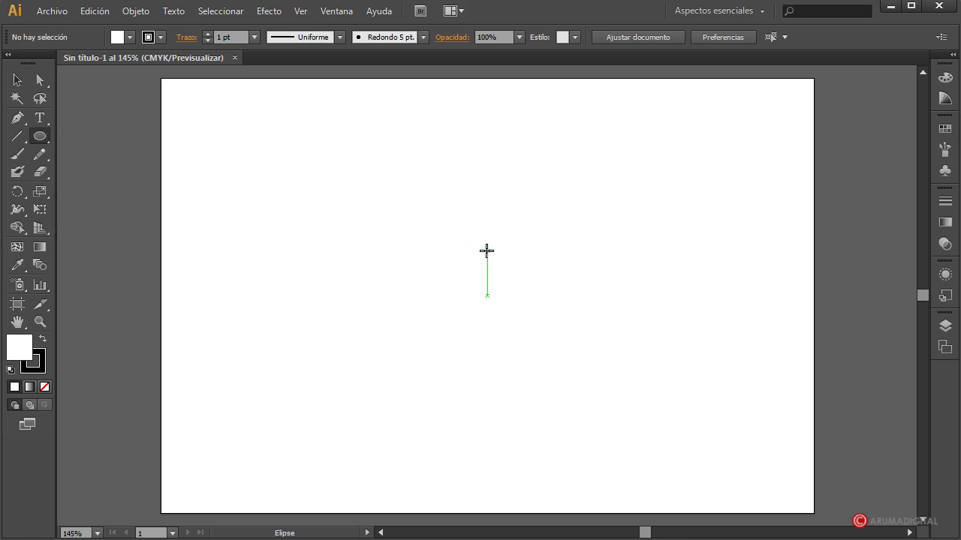
left_click_drag(487, 251, 486, 178)
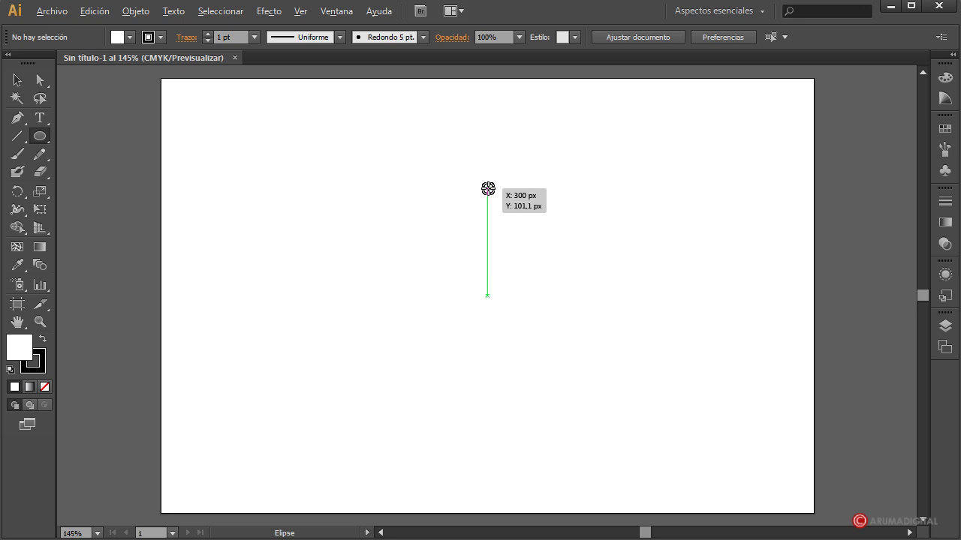
left_click_drag(488, 189, 544, 157)
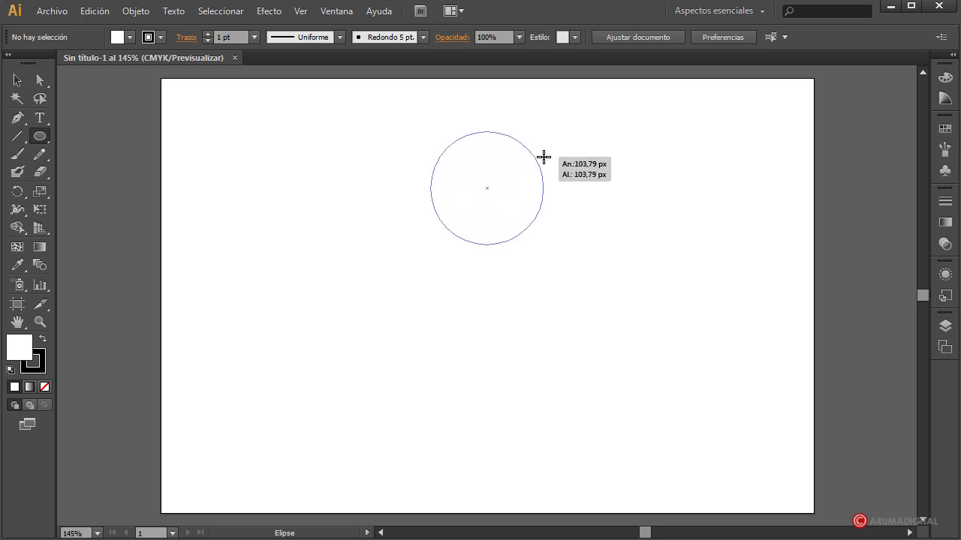
left_click_drag(543, 157, 540, 158)
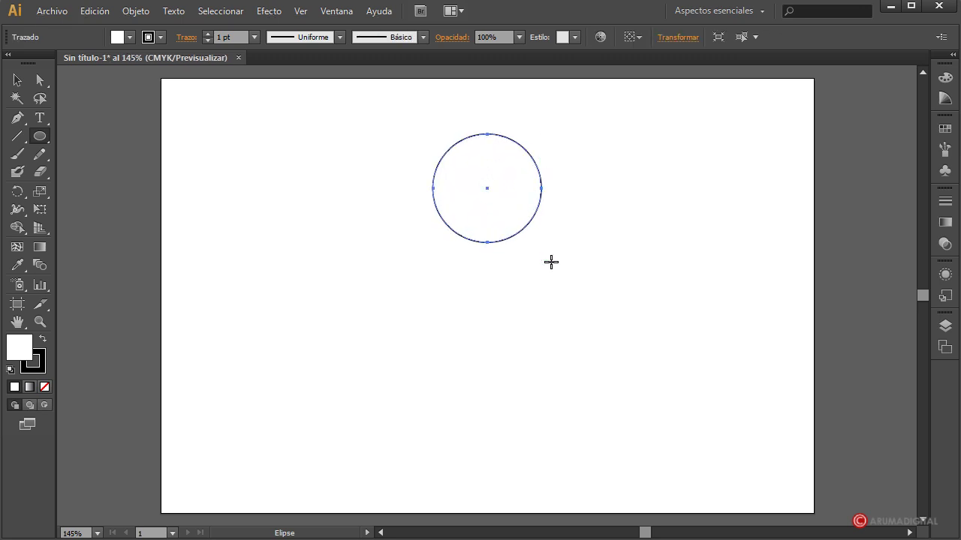
Give the circle no stroke and a pure red (Rojo CMYK) fill.
left_click(131, 37)
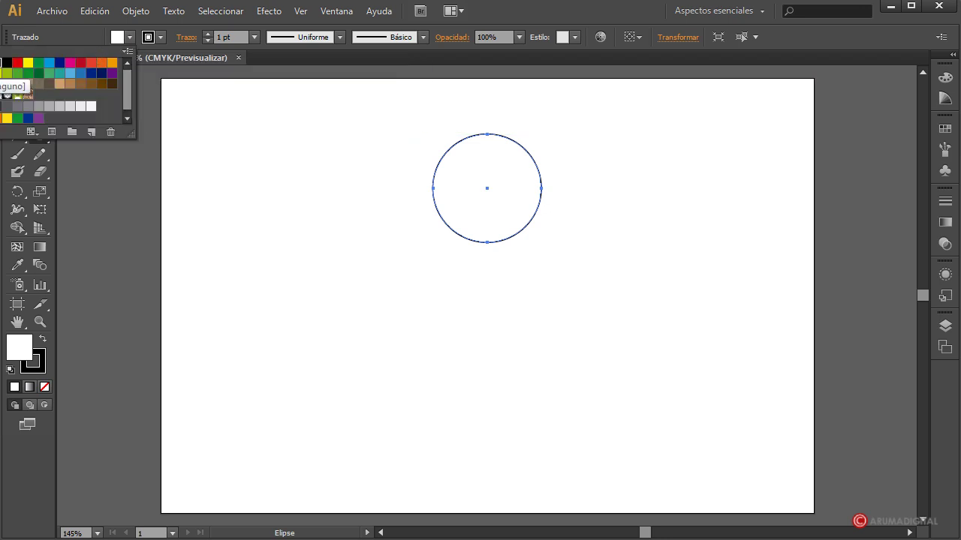
left_click(6, 94)
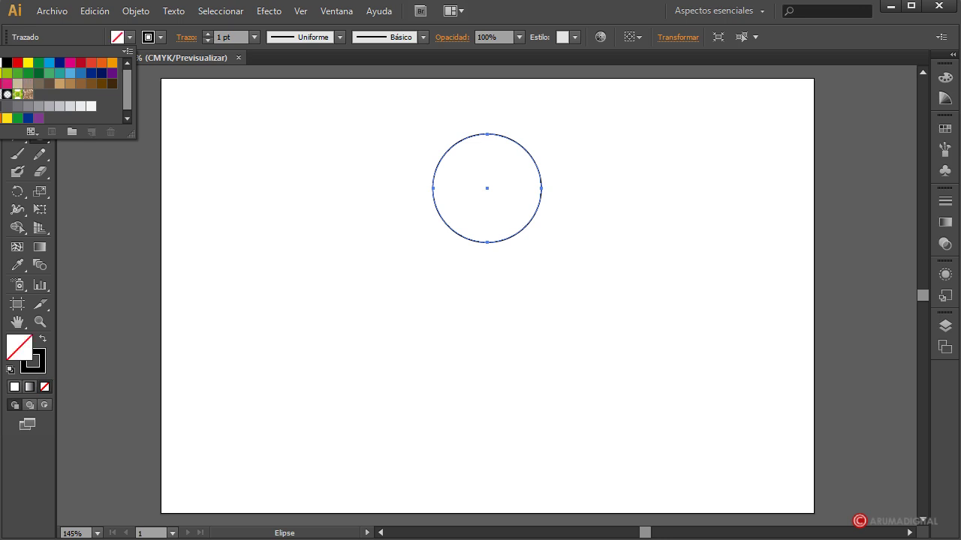
left_click(161, 37)
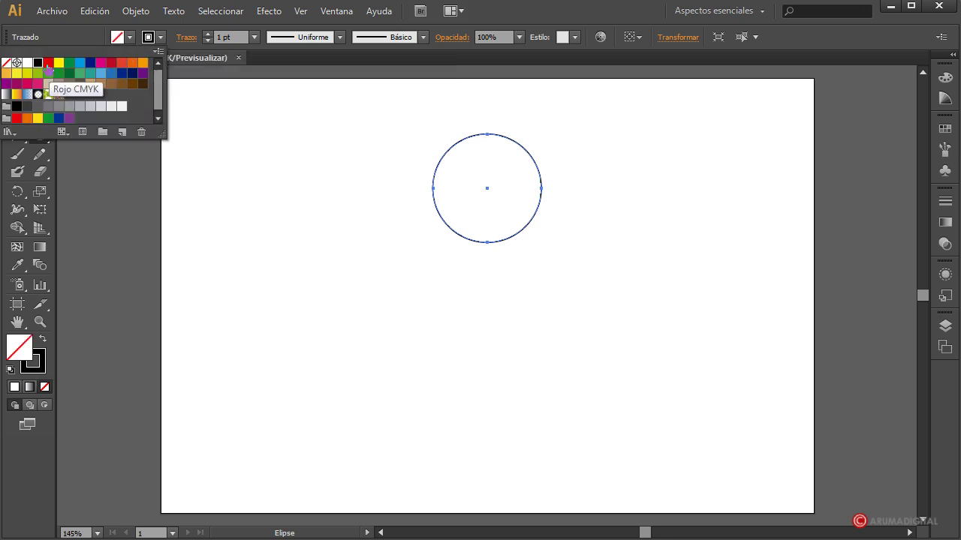
left_click(6, 63)
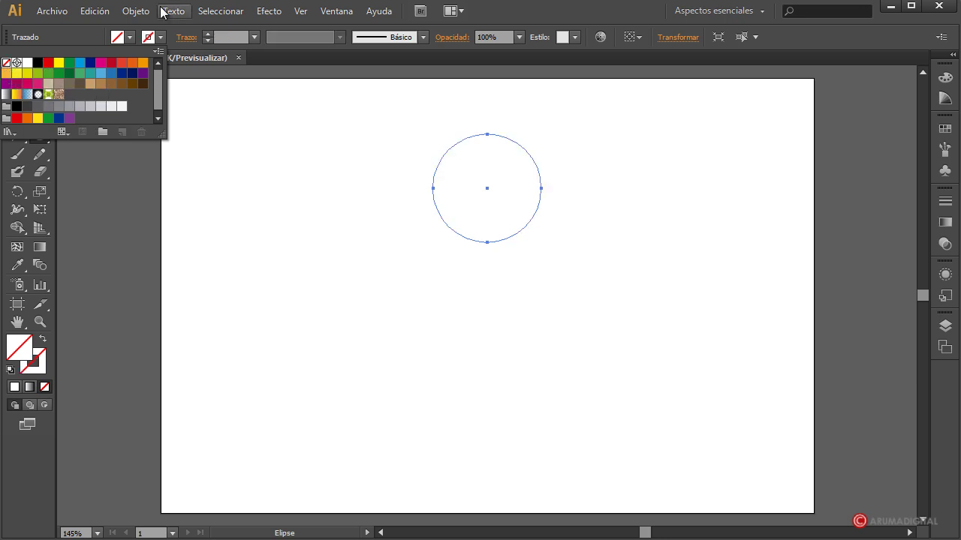
left_click(131, 38)
left_click(132, 38)
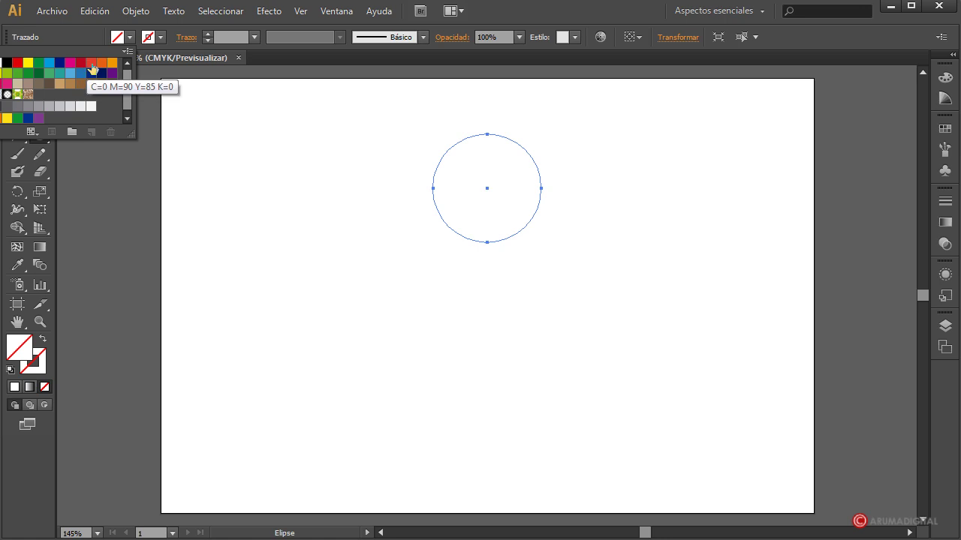
left_click(90, 64)
left_click(16, 63)
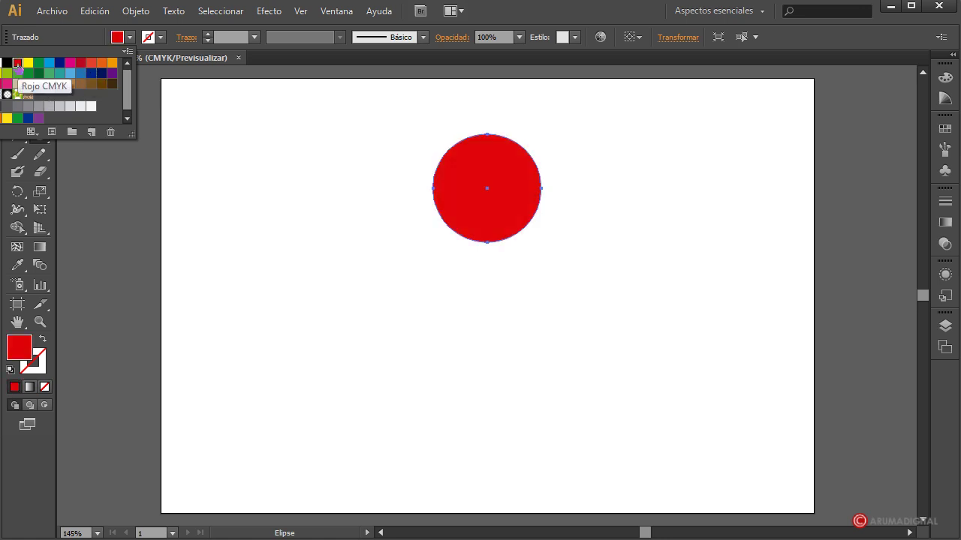
left_click(3, 86)
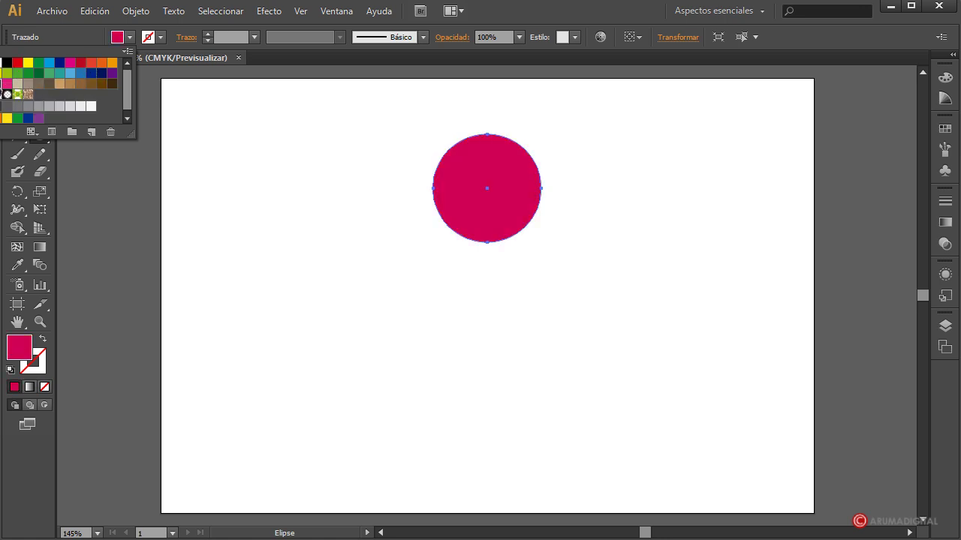
left_click(16, 63)
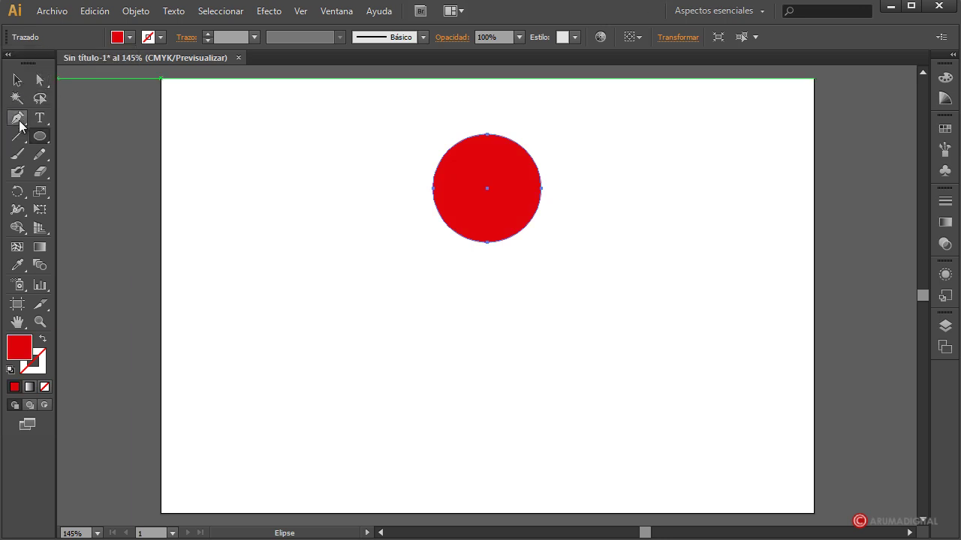
Pull the circle's top anchor down and make it a sharp corner for the heart's dip.
left_click(19, 118)
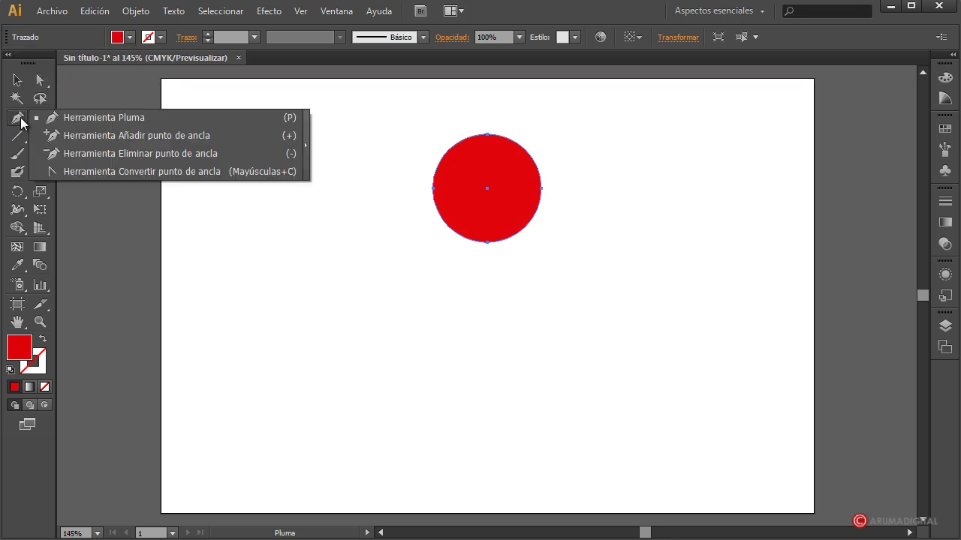
left_click(84, 135)
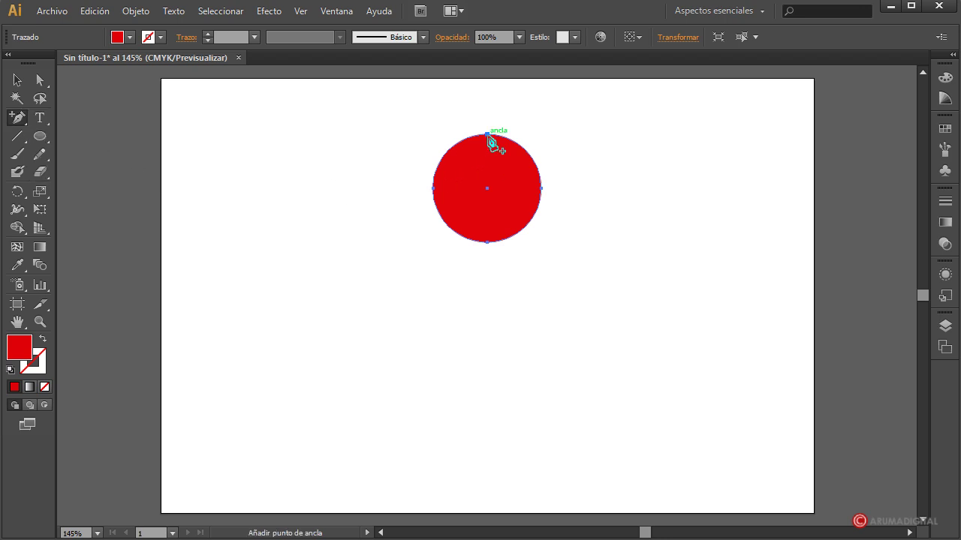
left_click(487, 135)
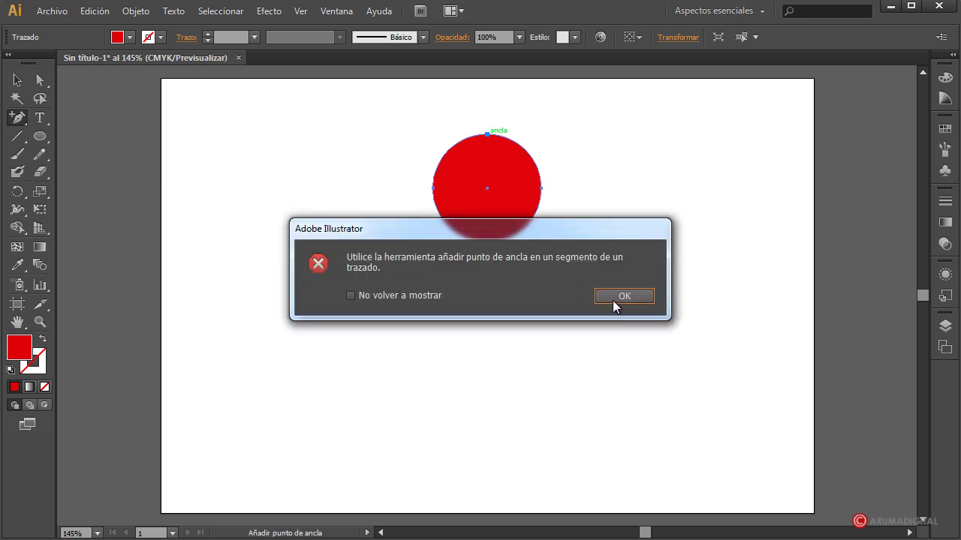
left_click(613, 297)
left_click(40, 79)
left_click(488, 136)
left_click_drag(490, 137, 490, 193)
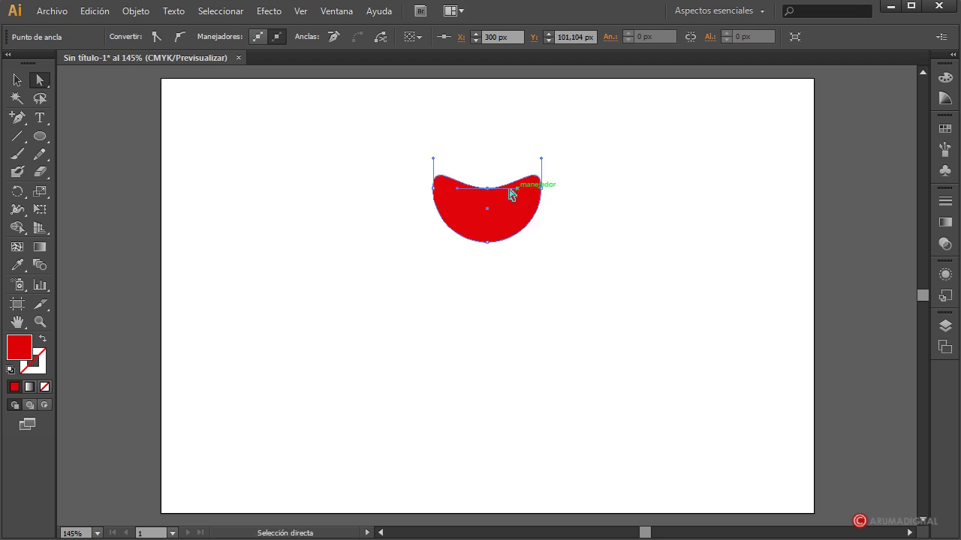
left_click(161, 38)
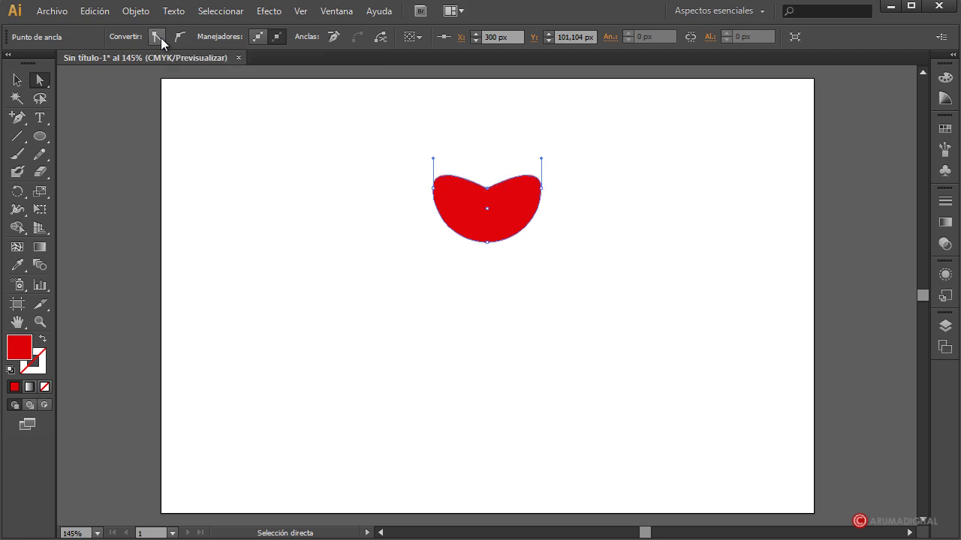
Reshape the heart's left and right lobes by dragging their anchors and handles.
left_click_drag(434, 158, 450, 156)
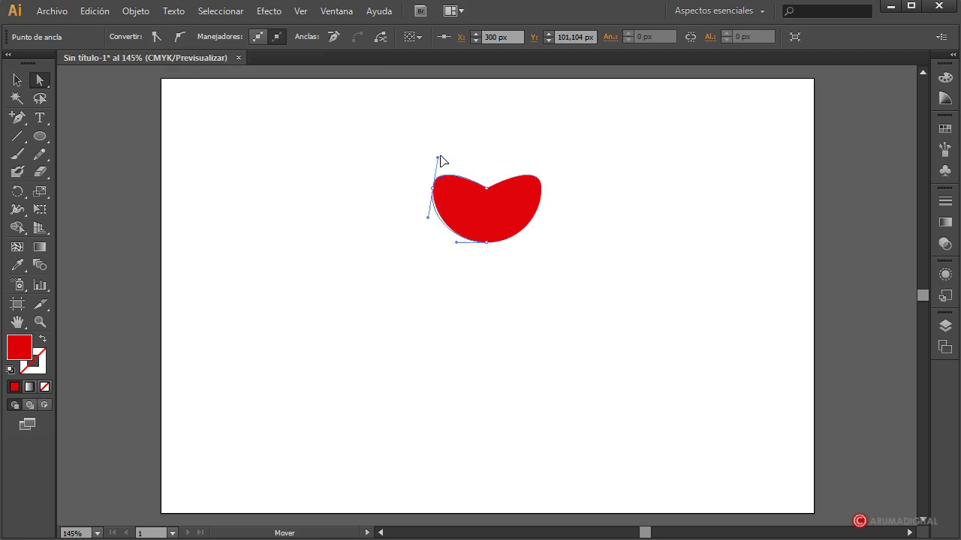
left_click(540, 187)
left_click_drag(539, 161, 510, 153)
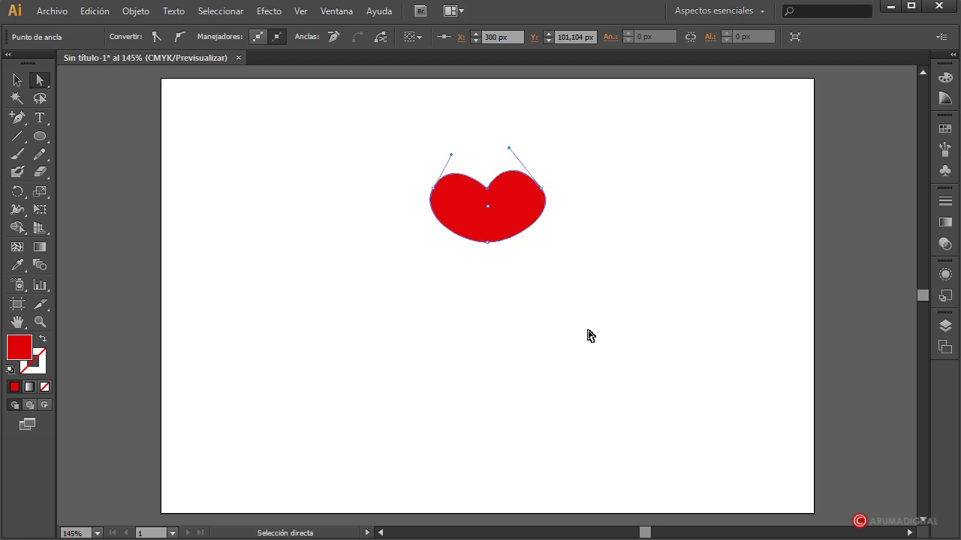
left_click(406, 330)
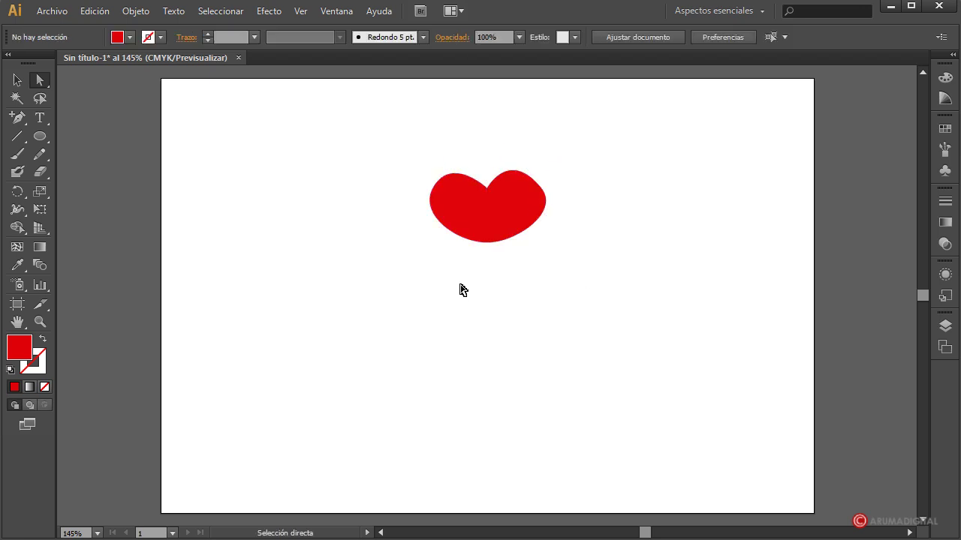
left_click(520, 207)
left_click(544, 191)
left_click_drag(555, 213, 560, 215)
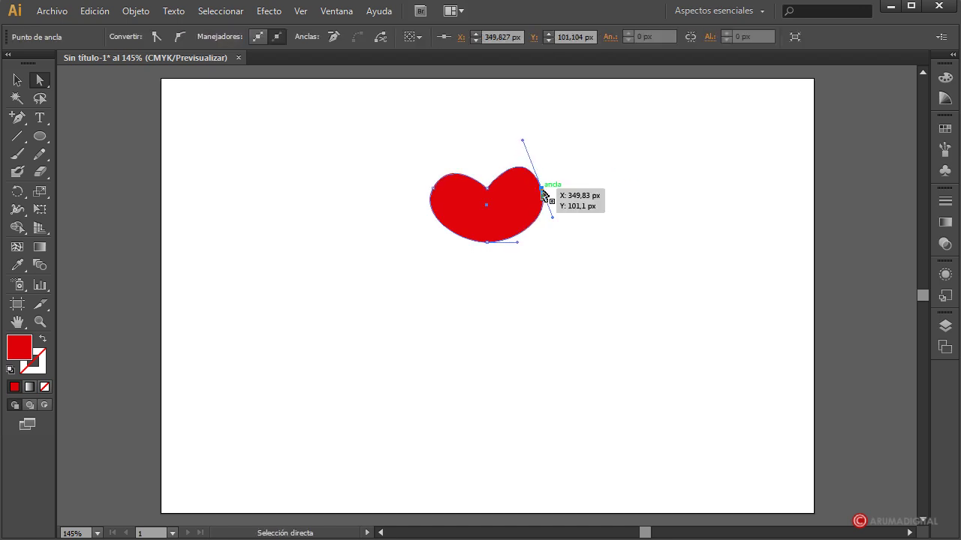
left_click(588, 299)
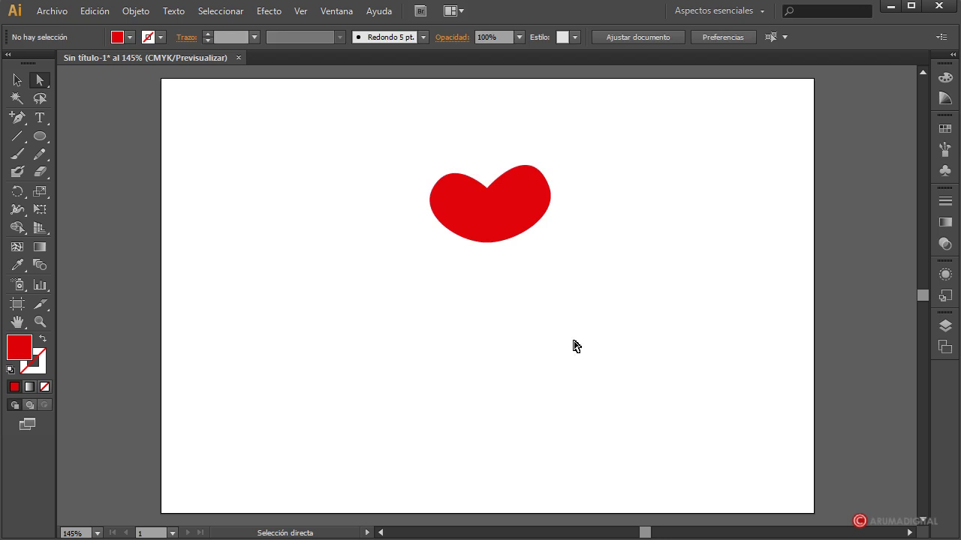
left_click(461, 219)
left_click(434, 188)
left_click_drag(434, 188, 429, 183)
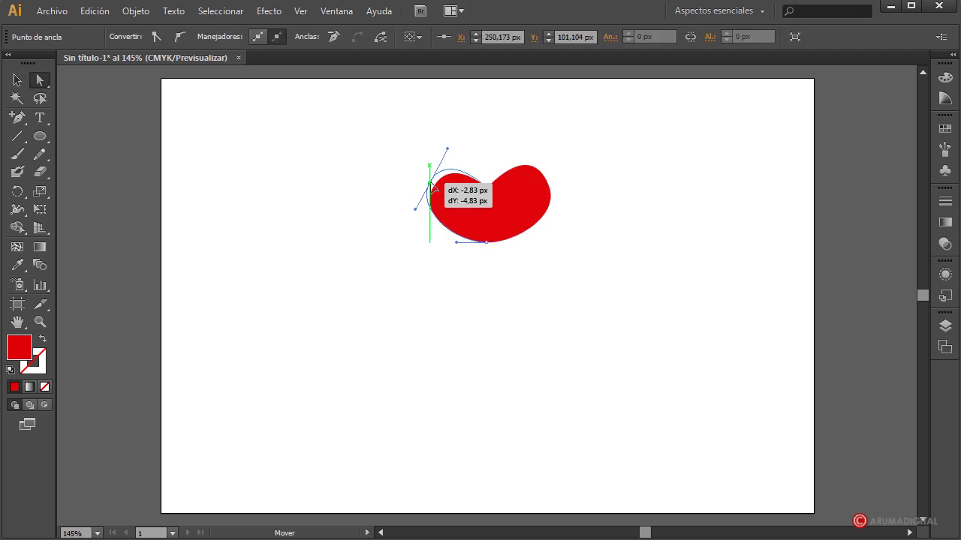
Convert the bottom anchor to a corner and pull it down into the heart's pointed tip.
left_click(543, 333)
left_click(492, 241)
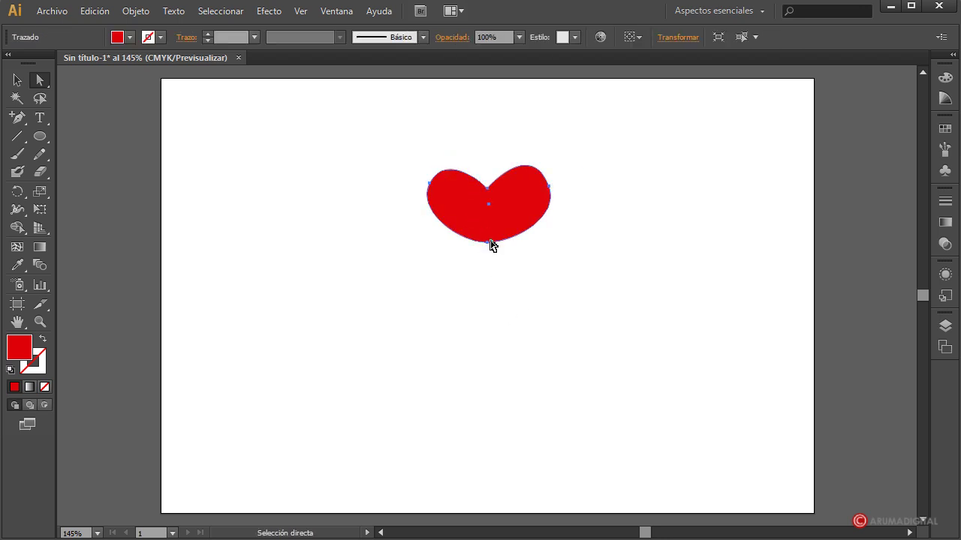
left_click(487, 242)
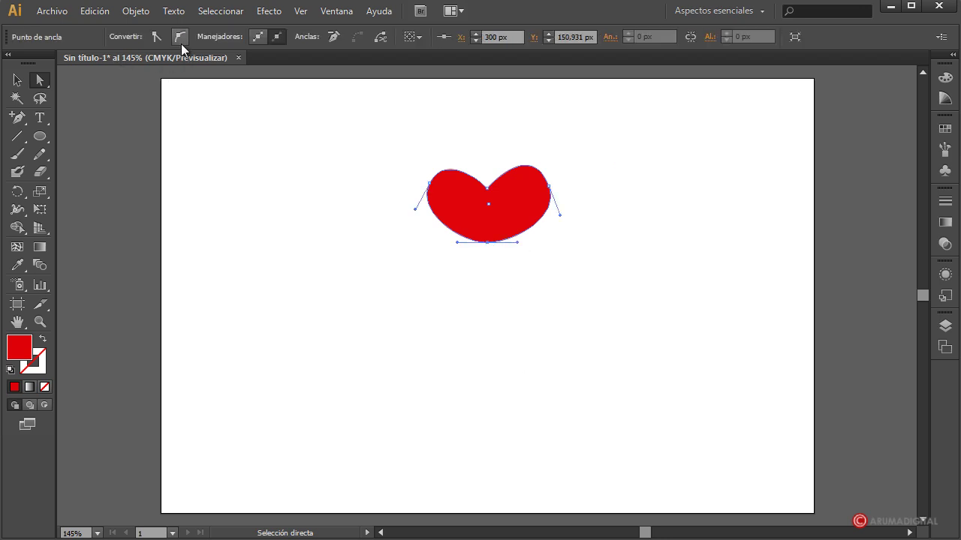
left_click(156, 37)
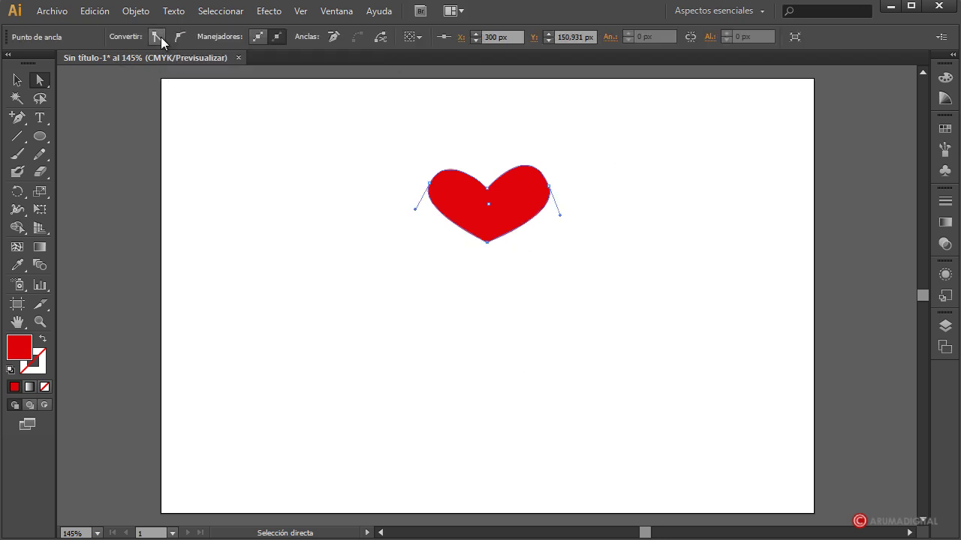
left_click_drag(488, 242, 488, 256)
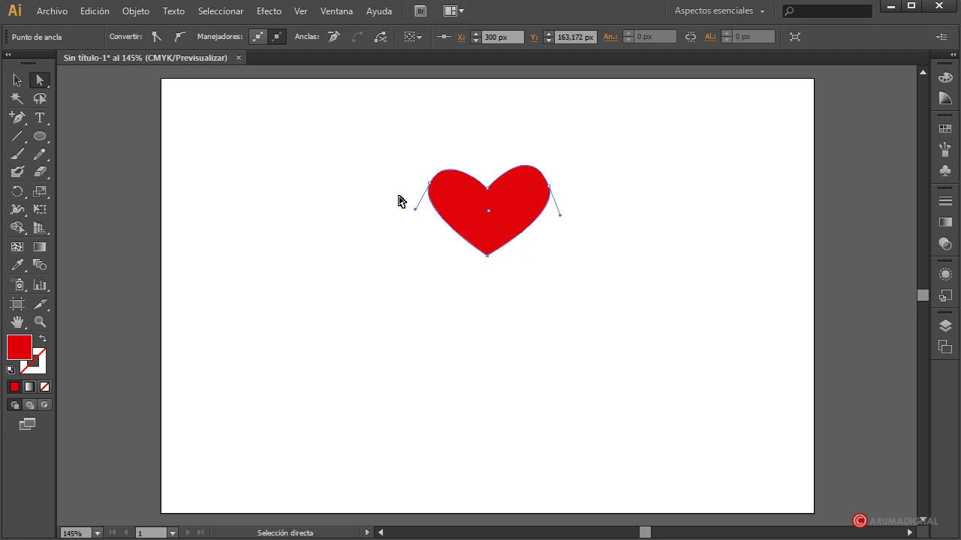
left_click_drag(415, 209, 414, 228)
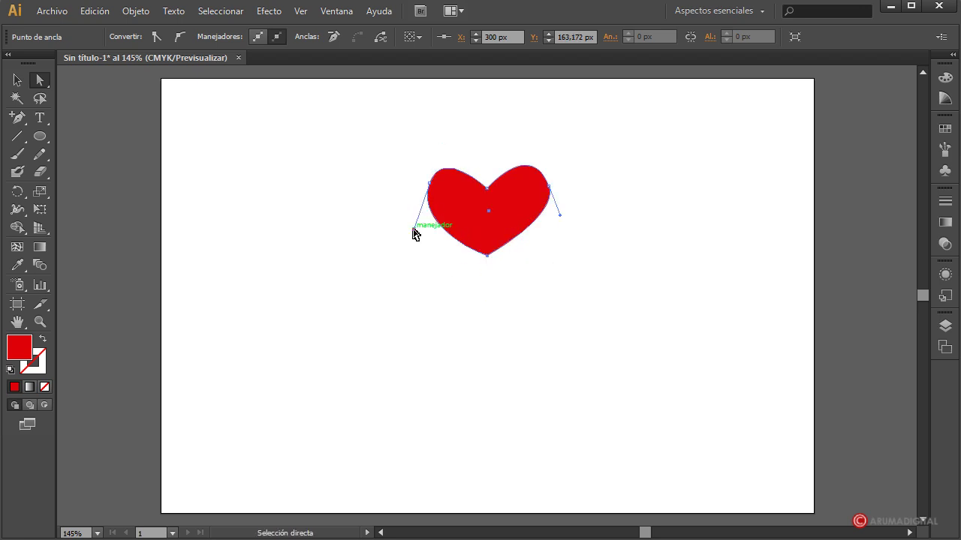
left_click_drag(433, 185, 424, 180)
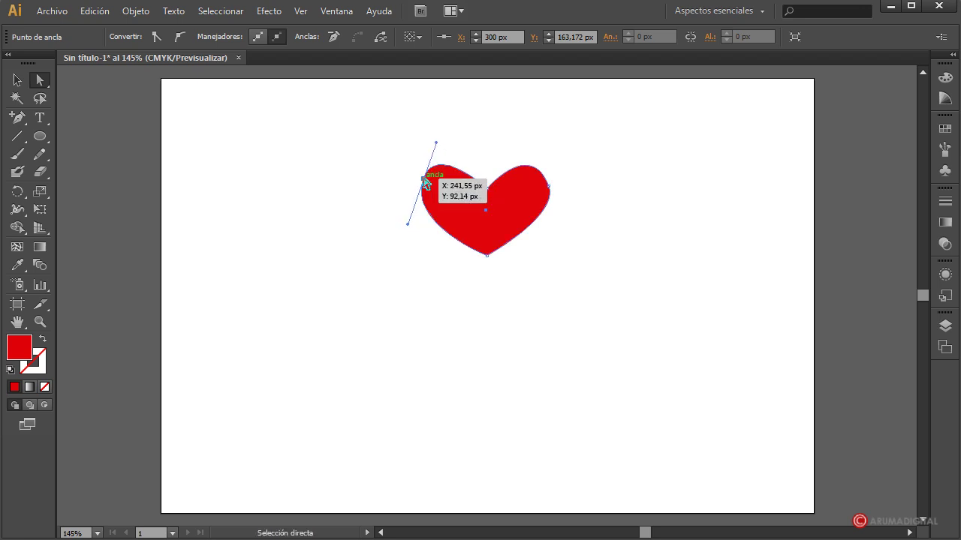
left_click_drag(440, 145, 448, 149)
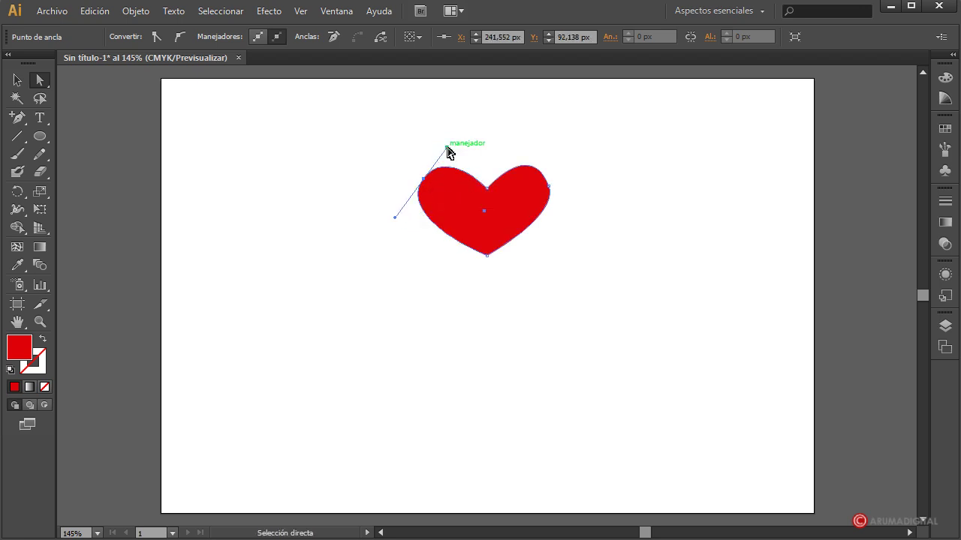
left_click(489, 257)
left_click_drag(490, 257, 489, 279)
left_click(589, 410)
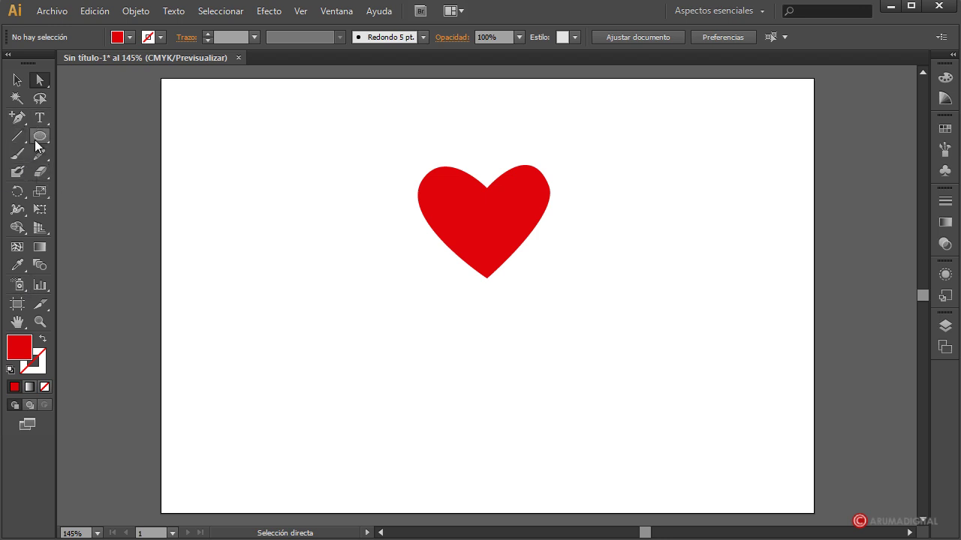
left_click_drag(40, 136, 102, 137)
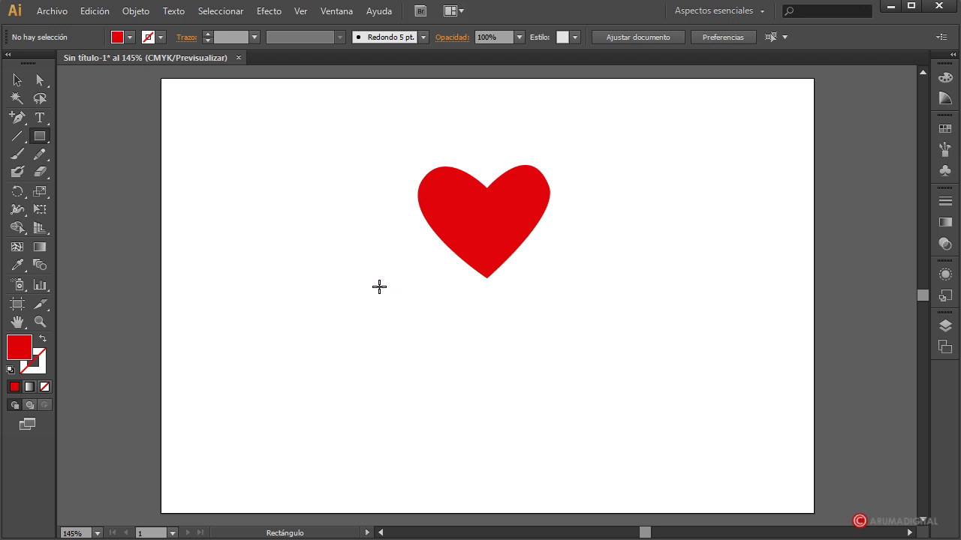
Draw a tall rectangle below-left of the heart and raise a new top-edge anchor into a peak.
left_click_drag(387, 286, 483, 436)
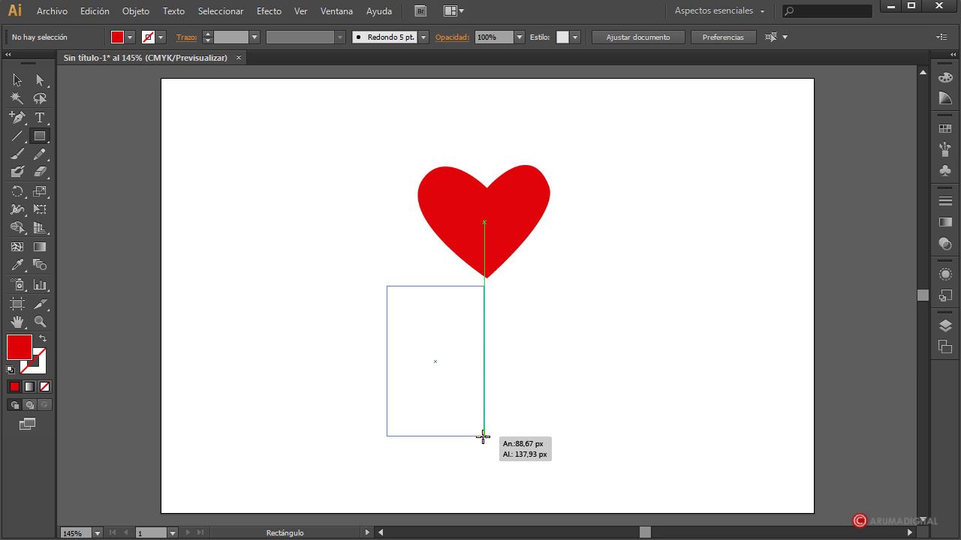
left_click_drag(484, 436, 485, 428)
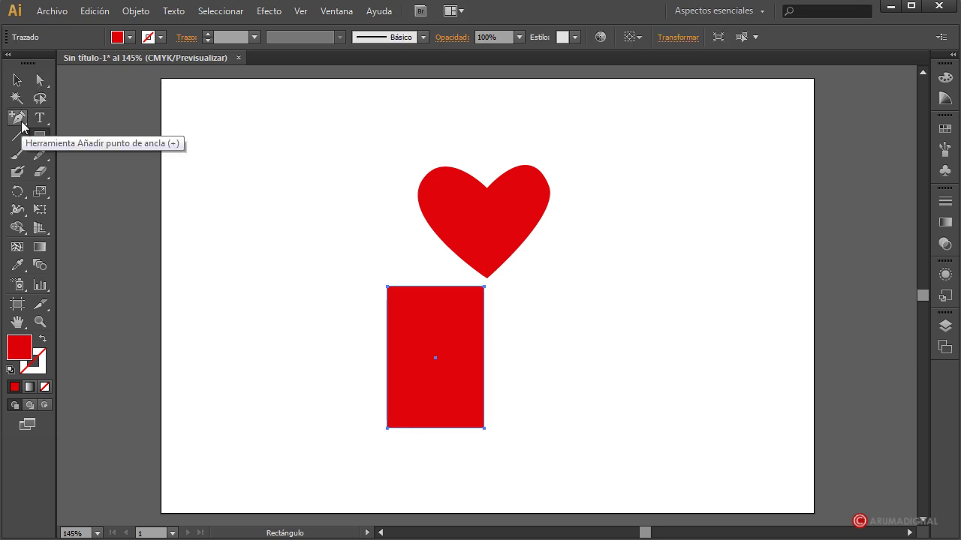
left_click(19, 120)
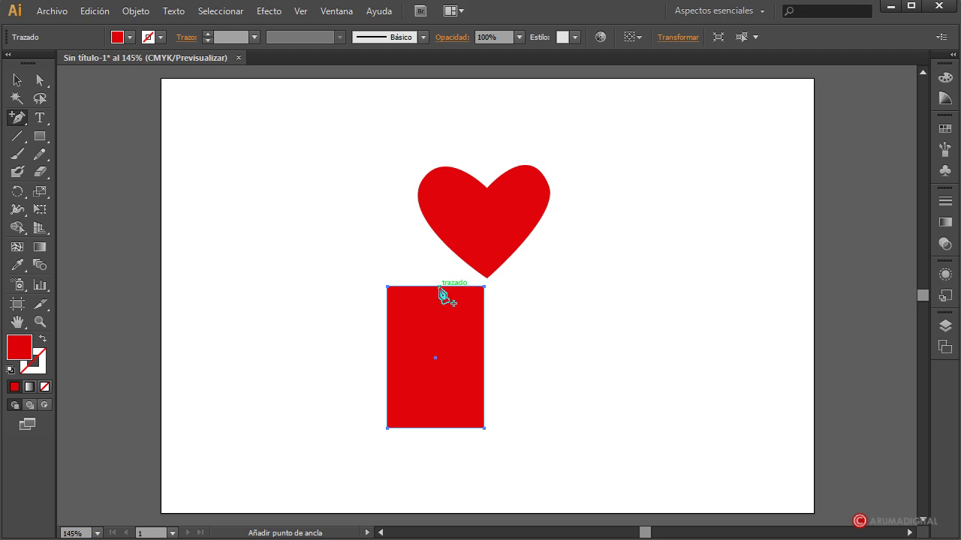
left_click(440, 287)
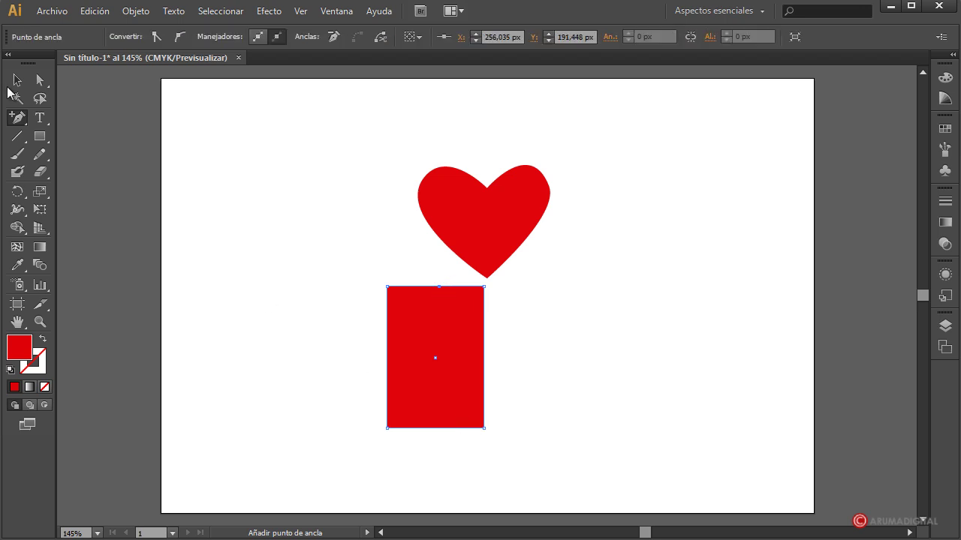
left_click(39, 81)
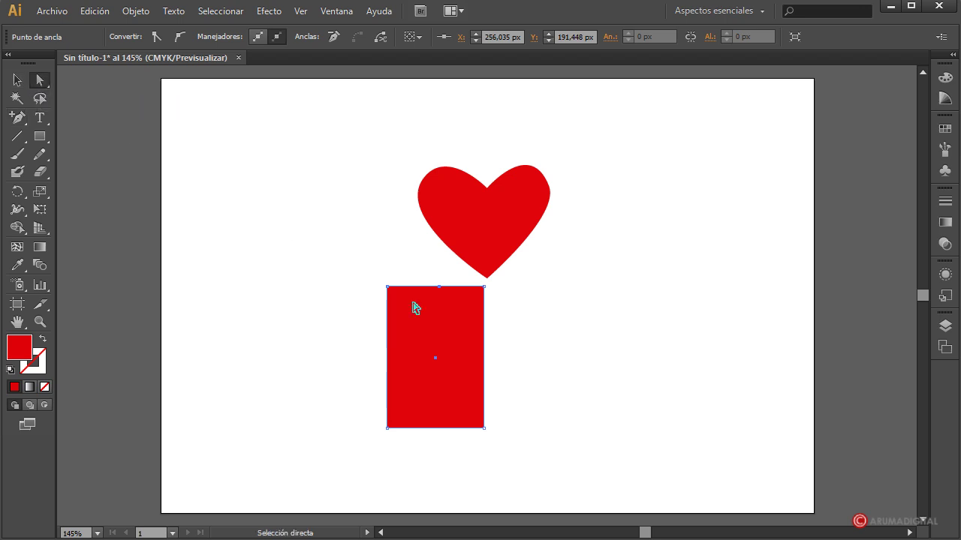
left_click_drag(440, 288, 447, 262)
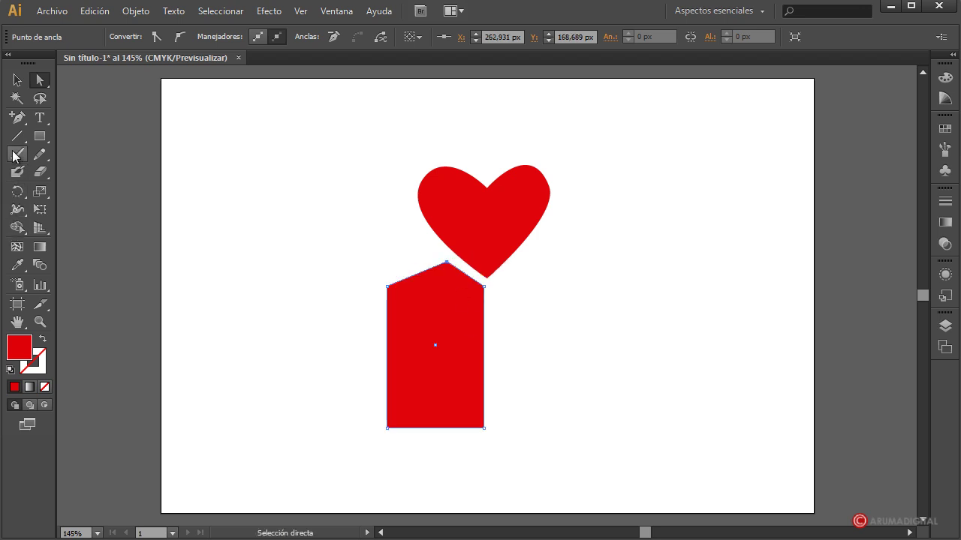
Add a smooth anchor on the upper-right edge to curve the shoulder, then adjust the top-left corner.
left_click(17, 118)
left_click(464, 274)
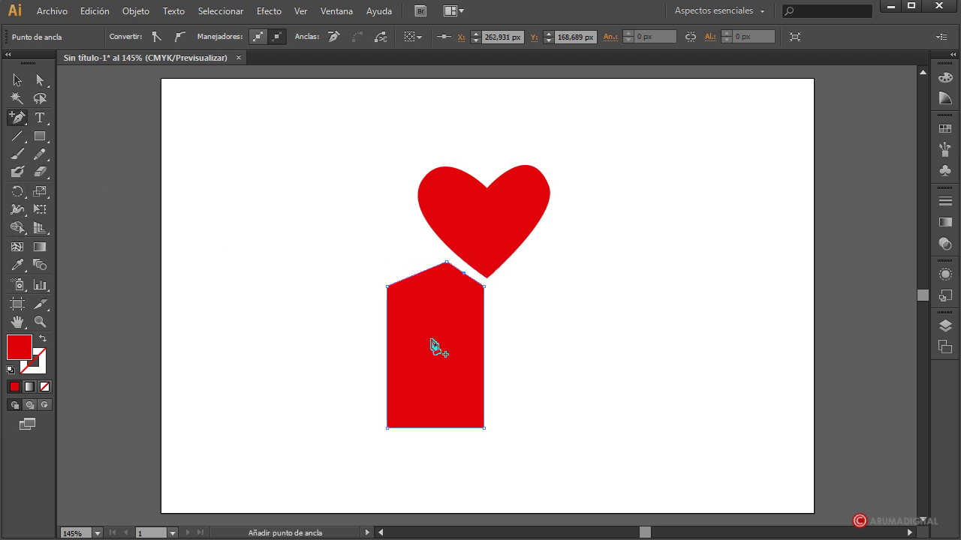
left_click(180, 36)
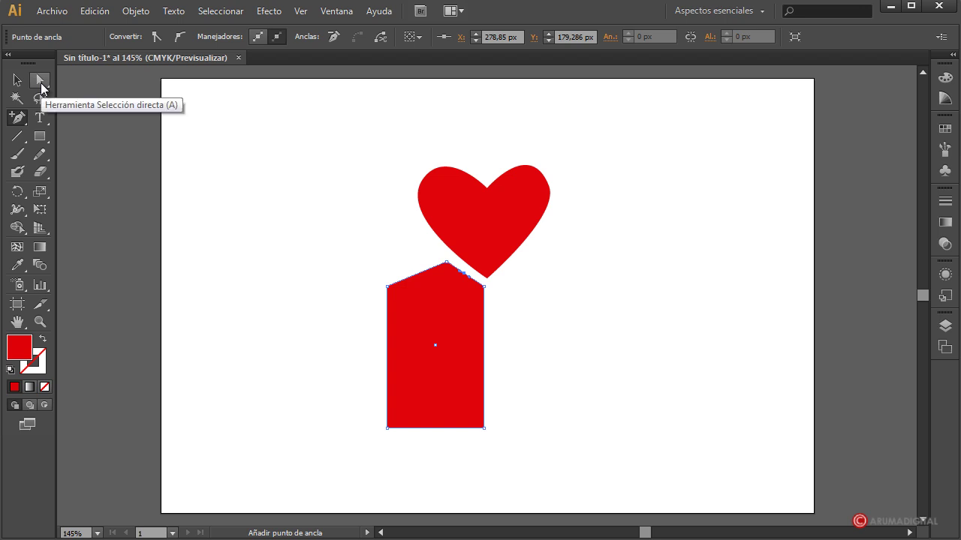
left_click(41, 85)
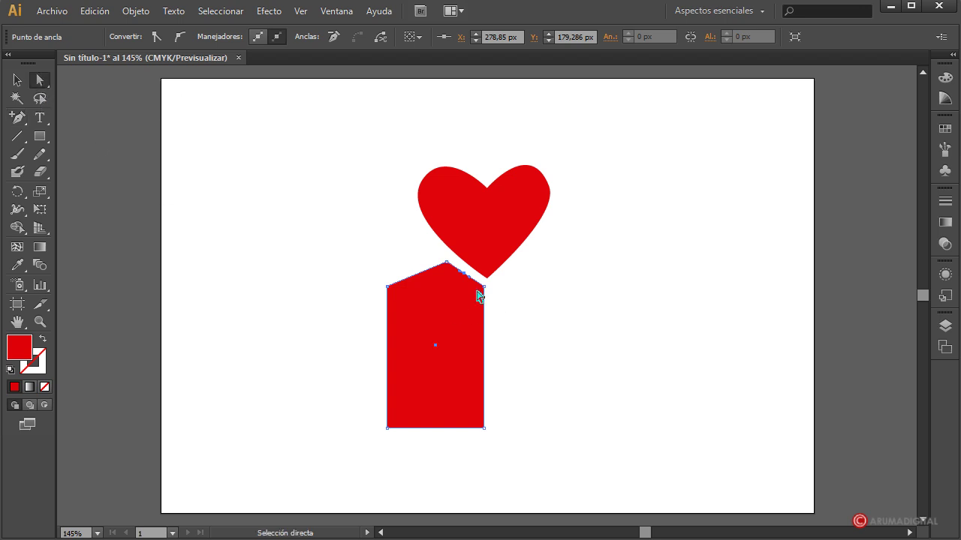
mouse_move(471, 281)
left_mouse_down()
mouse_move(553, 277)
mouse_move(468, 285)
mouse_move(452, 276)
left_mouse_up()
left_click(730, 492)
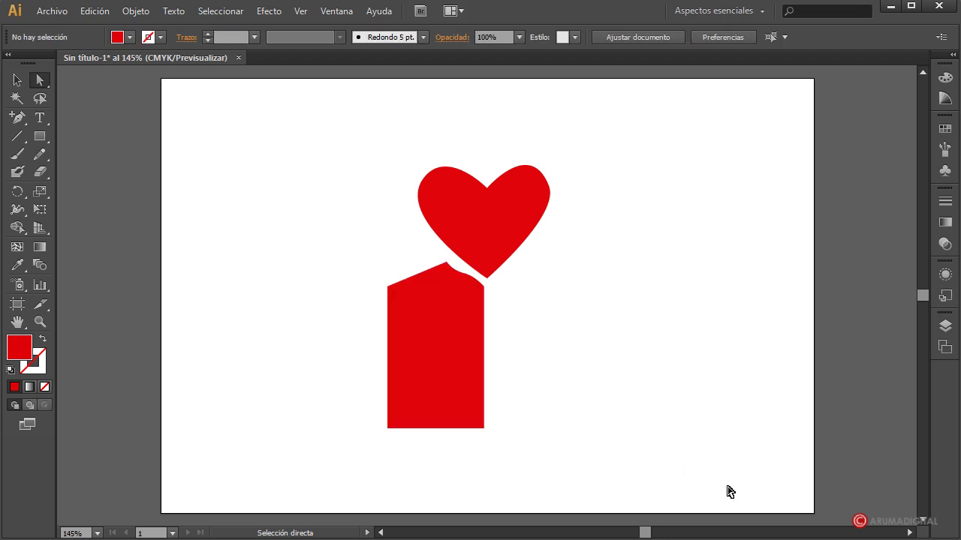
left_click(426, 343)
mouse_move(369, 269)
left_mouse_down()
mouse_move(389, 315)
mouse_move(401, 290)
left_mouse_up()
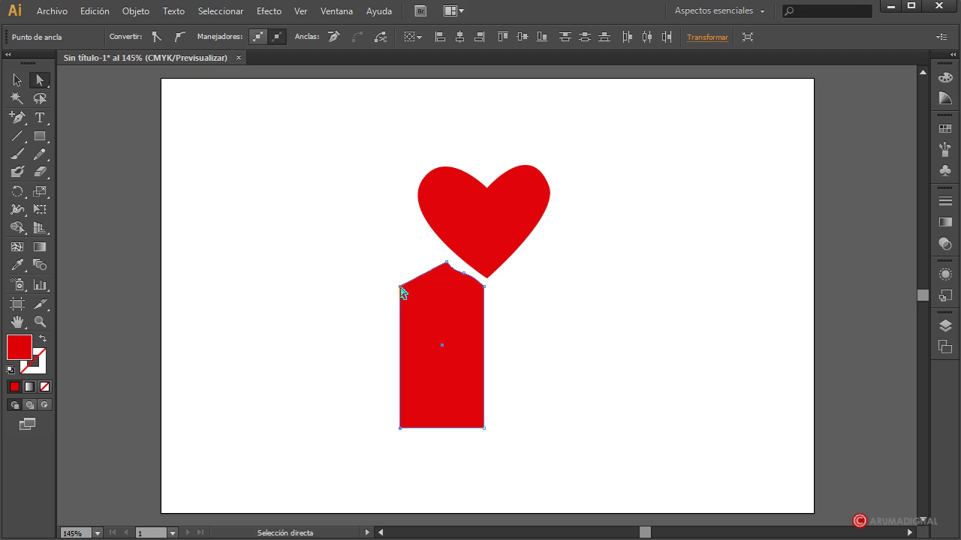
left_click(616, 326)
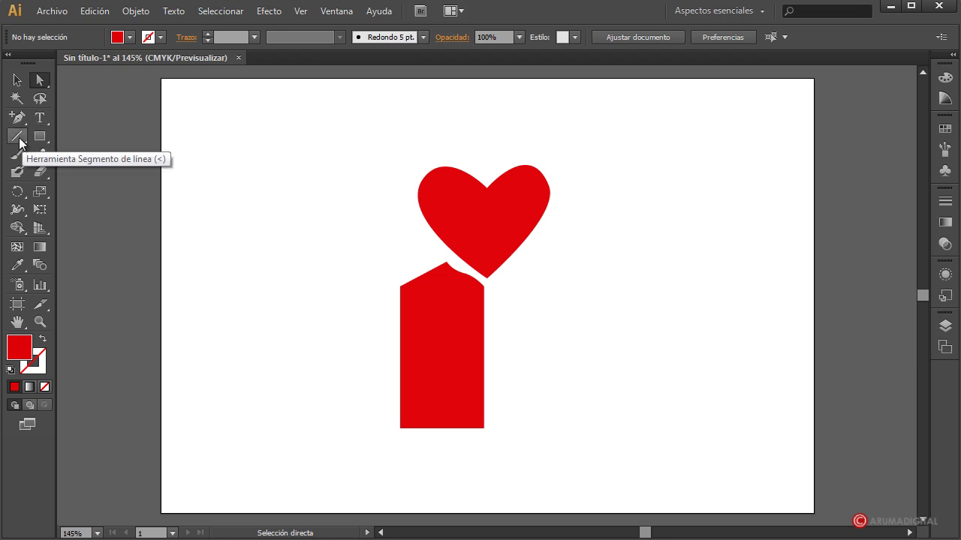
Draw a small ellipse left of the heart and tilt it about 12.86°.
mouse_move(39, 137)
left_mouse_down()
mouse_move(113, 160)
mouse_move(113, 171)
left_mouse_up()
mouse_move(244, 223)
left_mouse_down()
mouse_move(295, 238)
mouse_move(287, 236)
left_mouse_up()
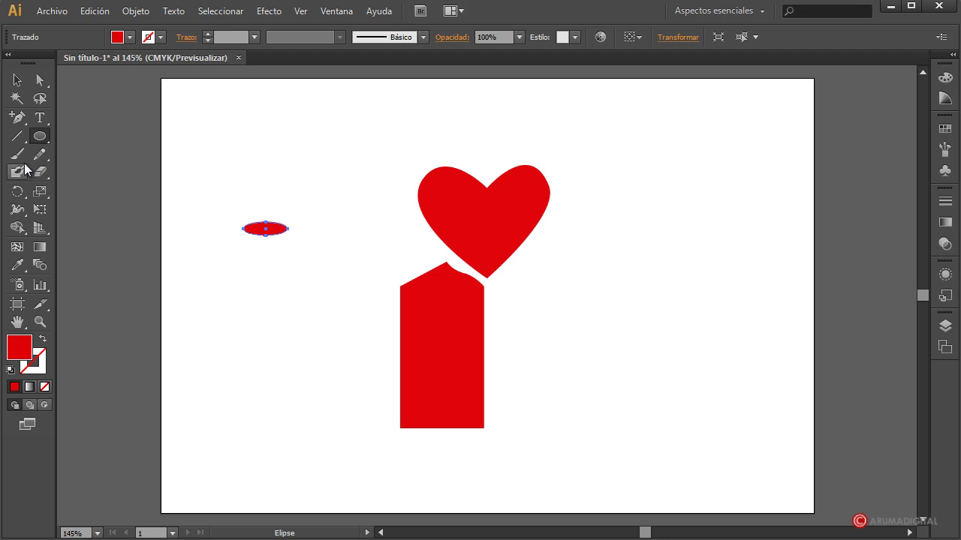
left_click(17, 80)
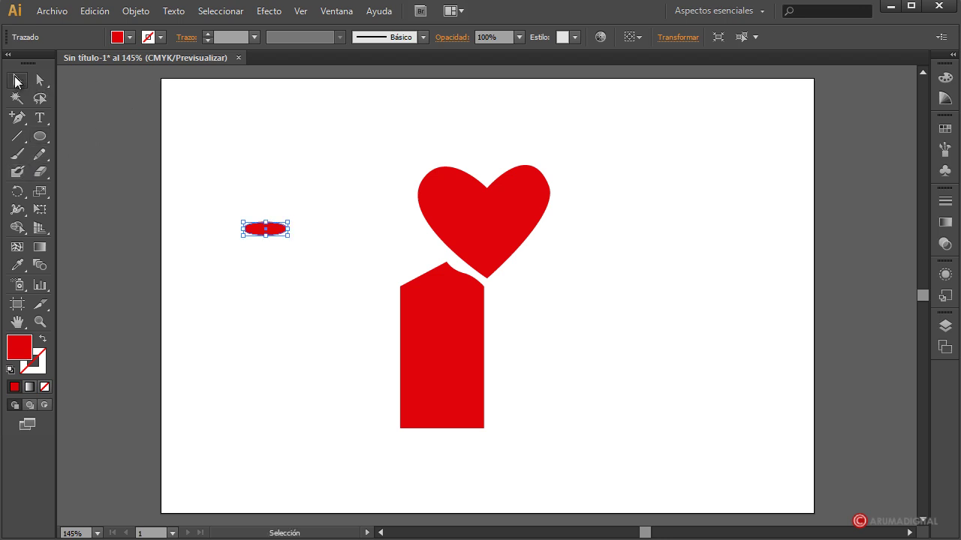
left_click_drag(293, 229, 296, 217)
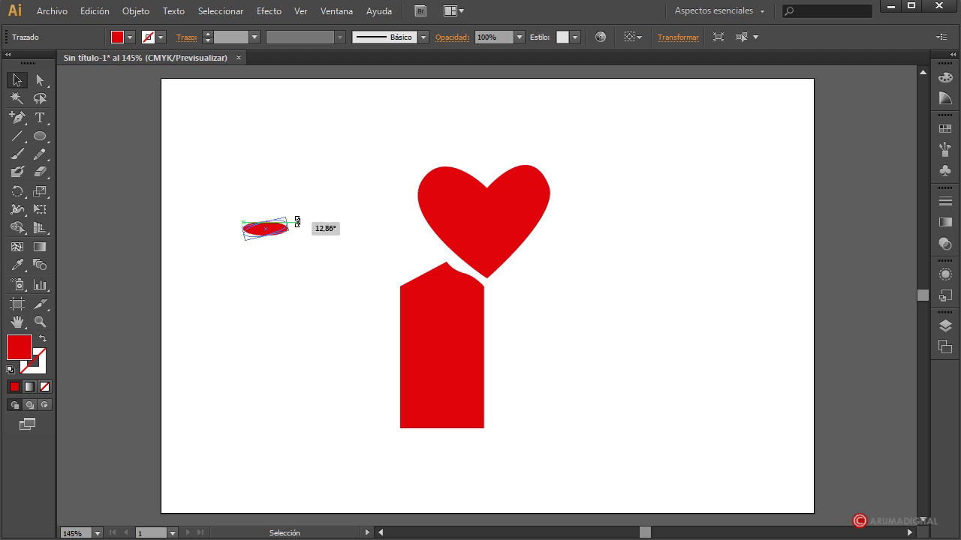
left_click(322, 281)
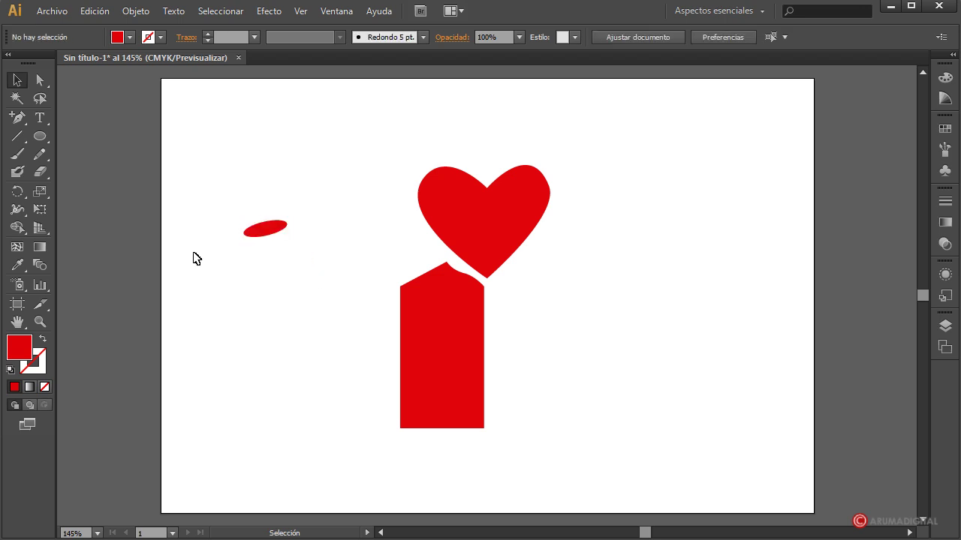
Draw a small rectangle directly beneath the tilted ellipse.
left_click_drag(40, 138, 97, 133)
left_click_drag(242, 232, 286, 257)
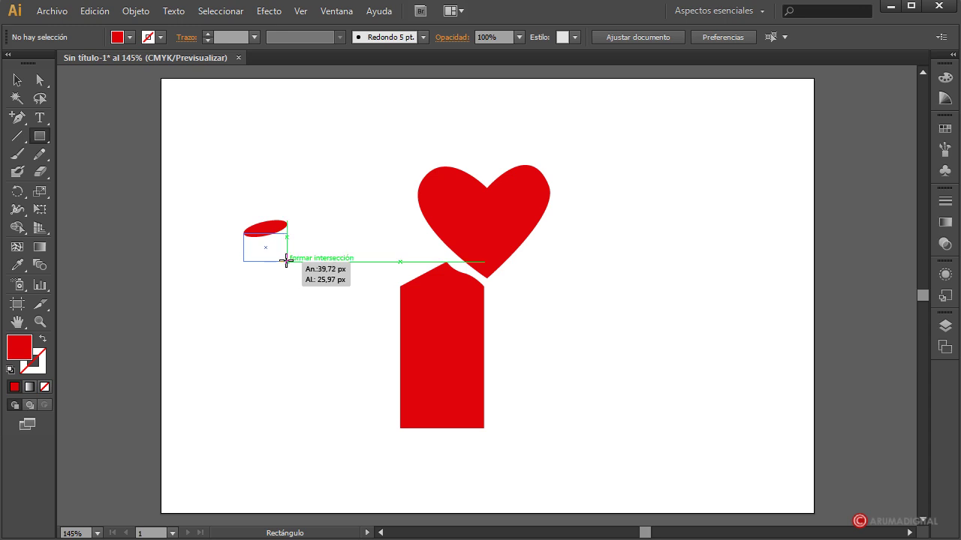
left_click_drag(286, 257, 287, 261)
Raise the rectangle's top-right corner up to meet the ellipse.
left_click(39, 81)
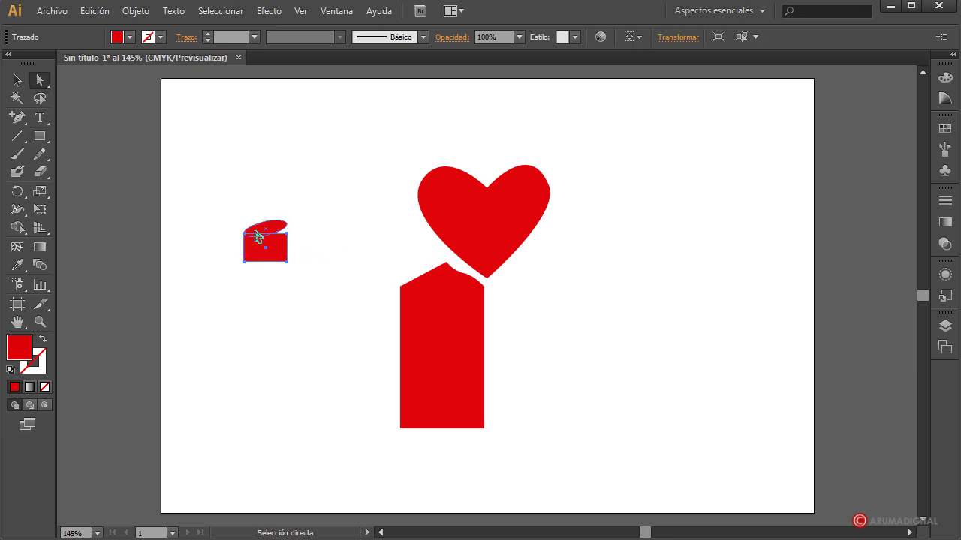
left_click_drag(287, 234, 288, 226)
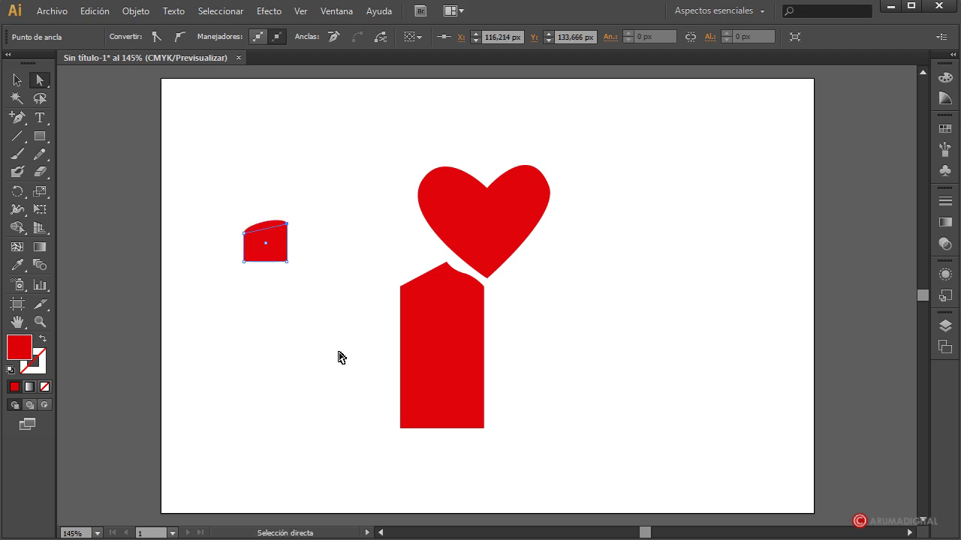
left_click(340, 357)
left_click(285, 257)
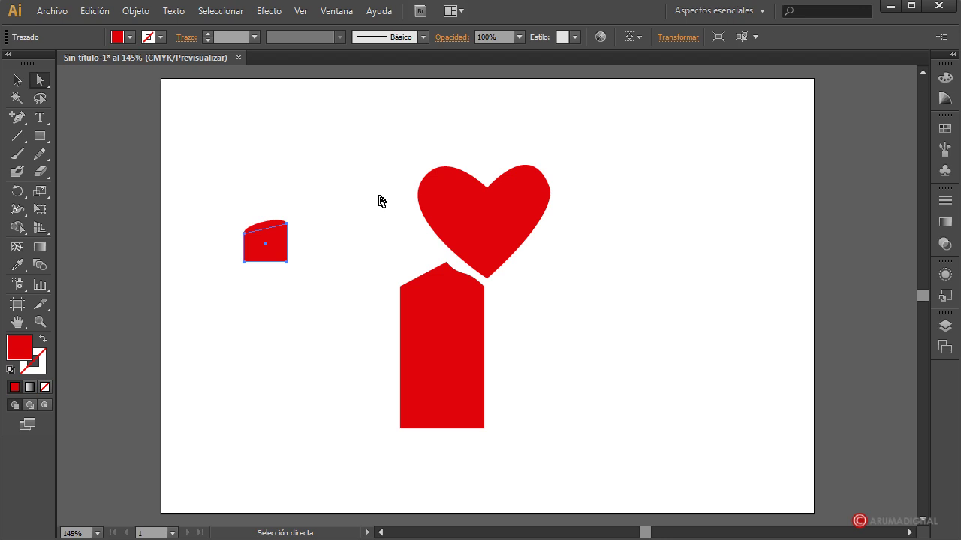
key("ctrl")
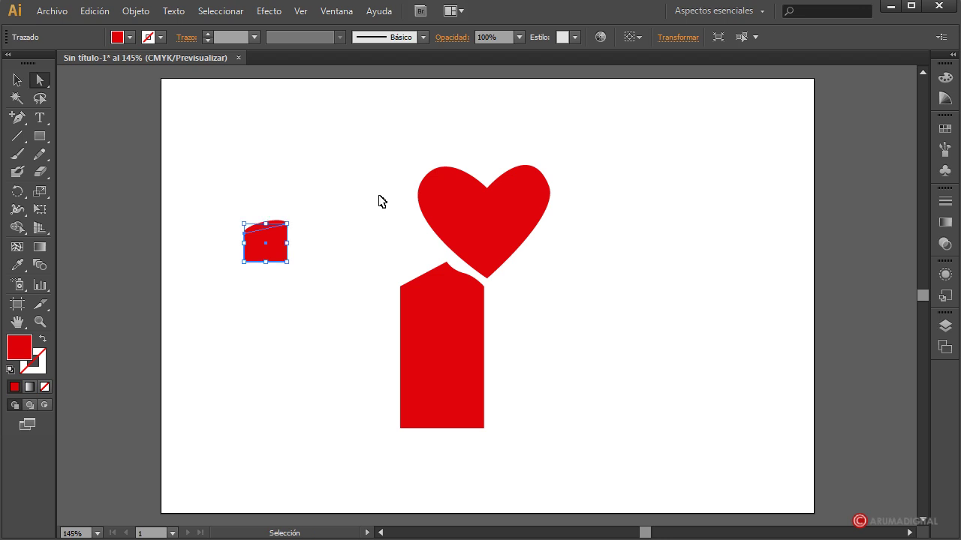
key("ctrl")
Give the cup's top ellipse a white outline.
left_click(370, 202)
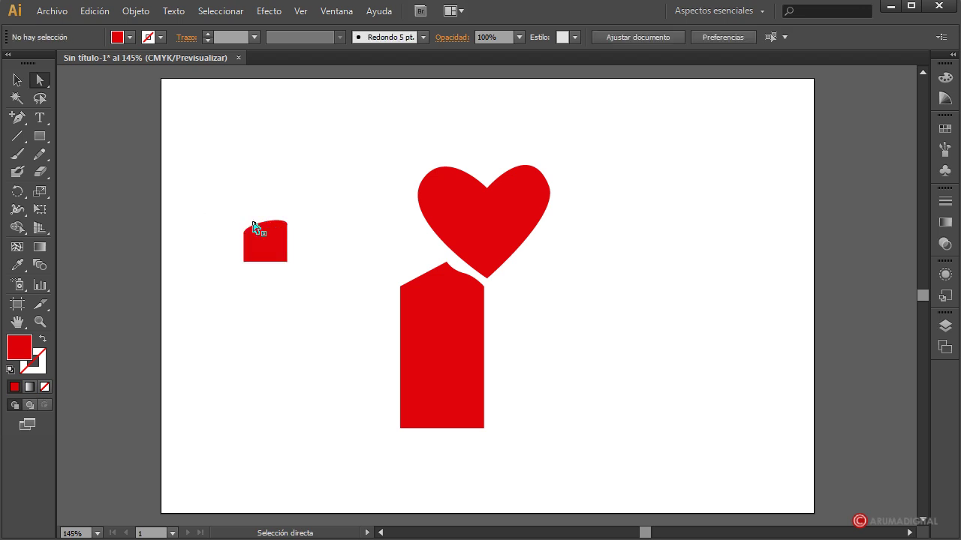
left_click(268, 226)
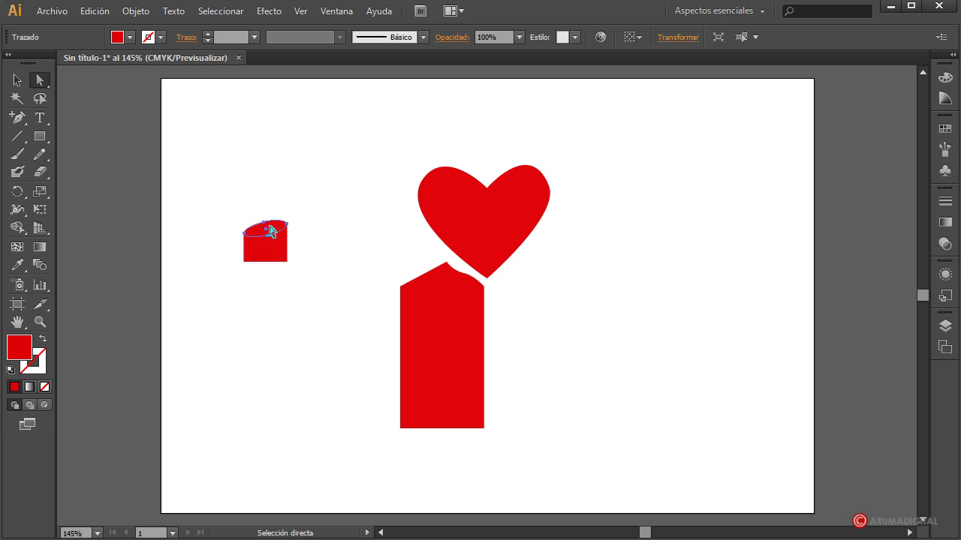
left_click(160, 37)
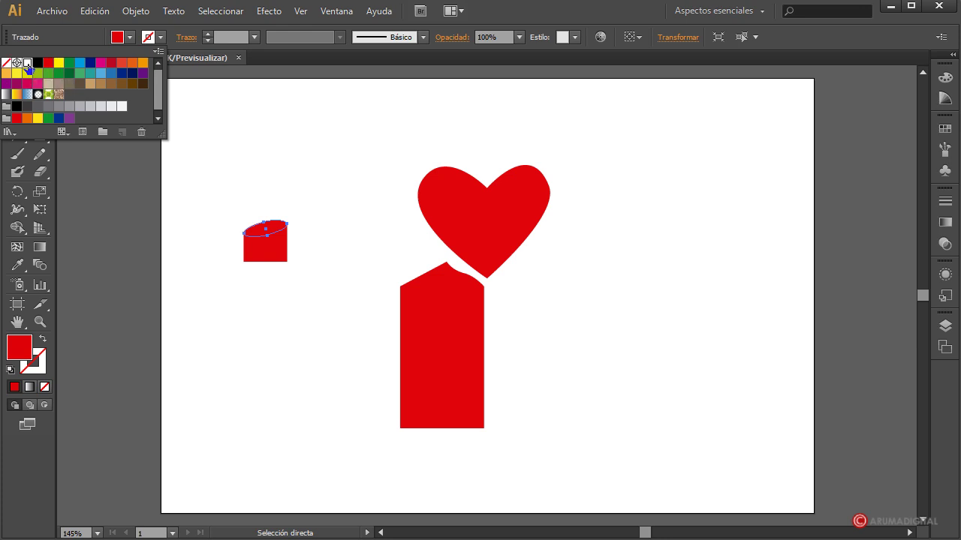
left_click(27, 62)
left_click(314, 162)
left_click(344, 239)
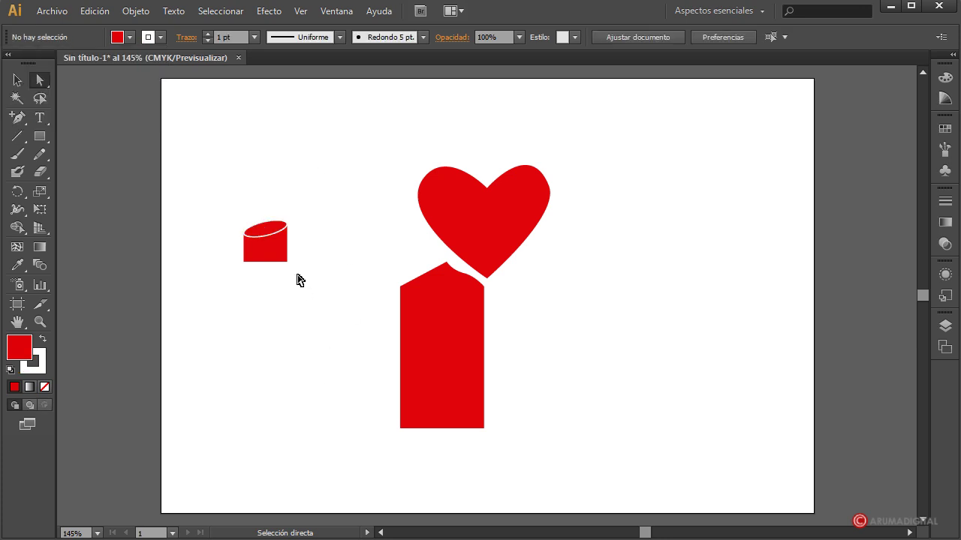
Convert the cup's bottom-left anchor to smooth for a curved bottom edge.
left_click(275, 259)
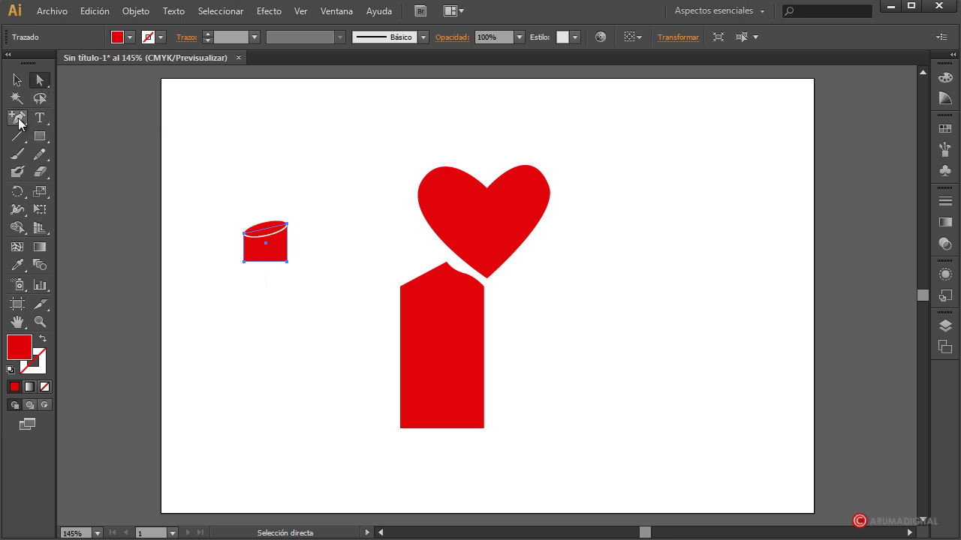
left_click_drag(18, 123, 45, 141)
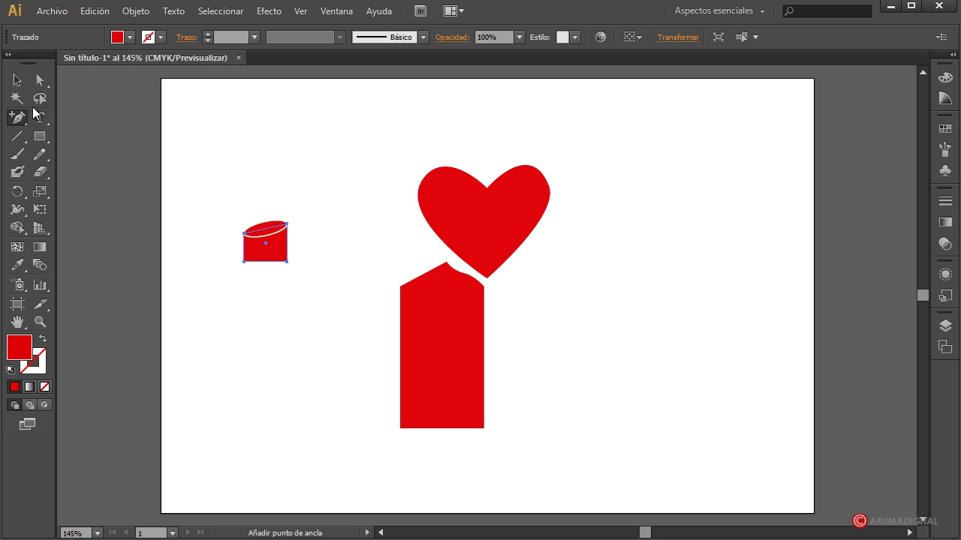
left_click(38, 83)
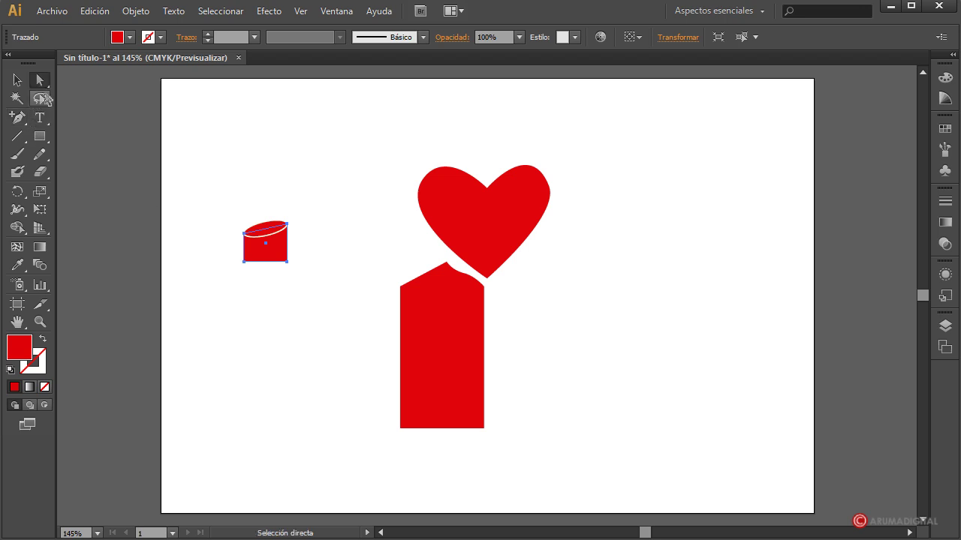
left_click(244, 262)
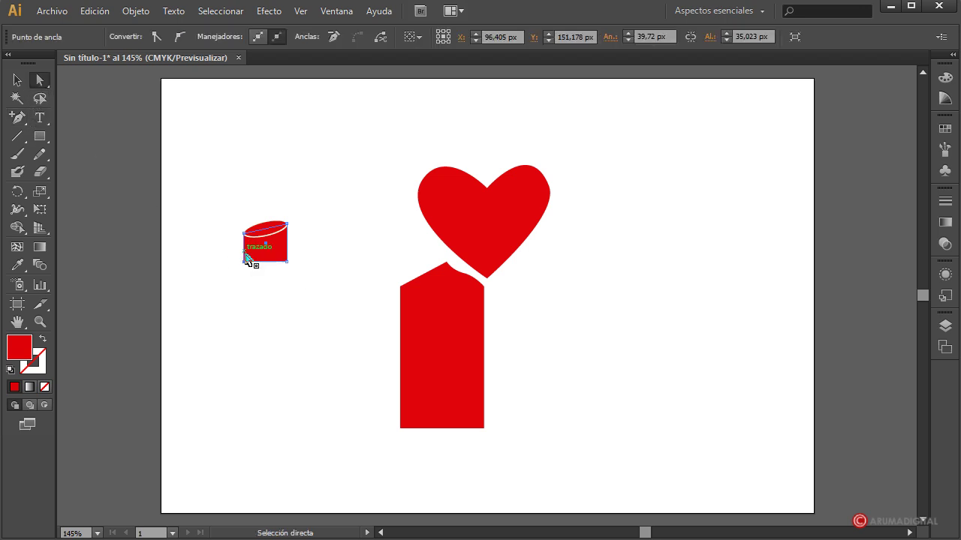
left_click(180, 36)
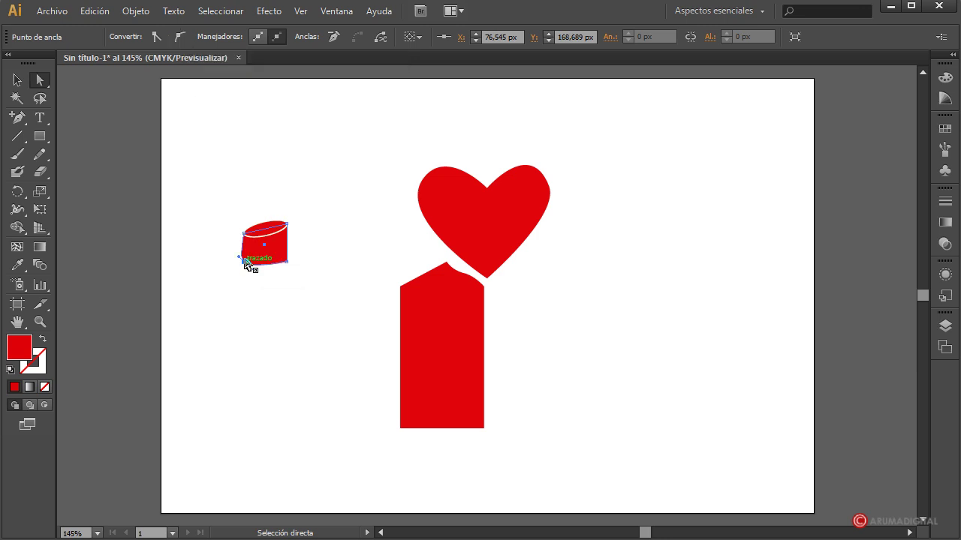
left_click(313, 260)
left_click(270, 258)
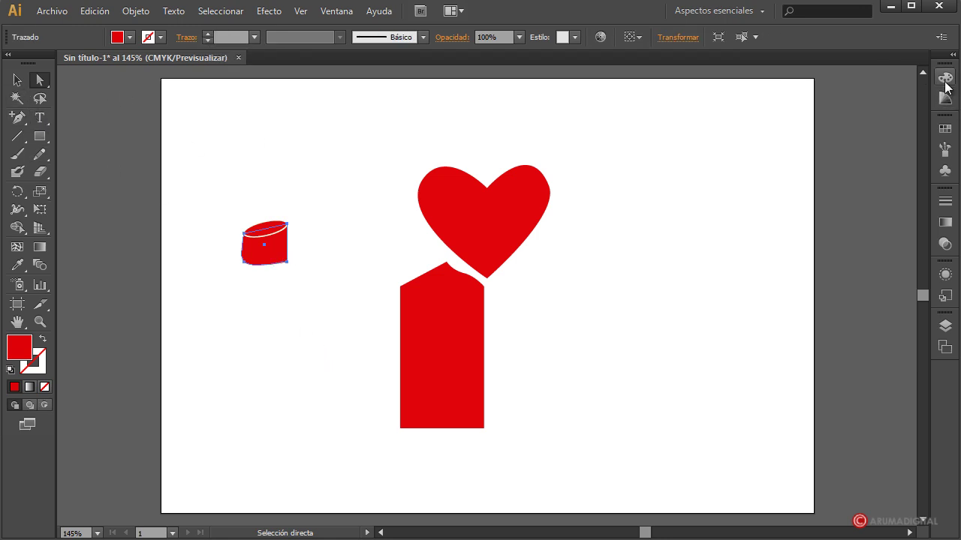
Fill the cup body orange-yellow from the Color panel spectrum, keeping the top ellipse red.
left_click(945, 78)
left_click(17, 80)
left_click_drag(781, 108, 785, 101)
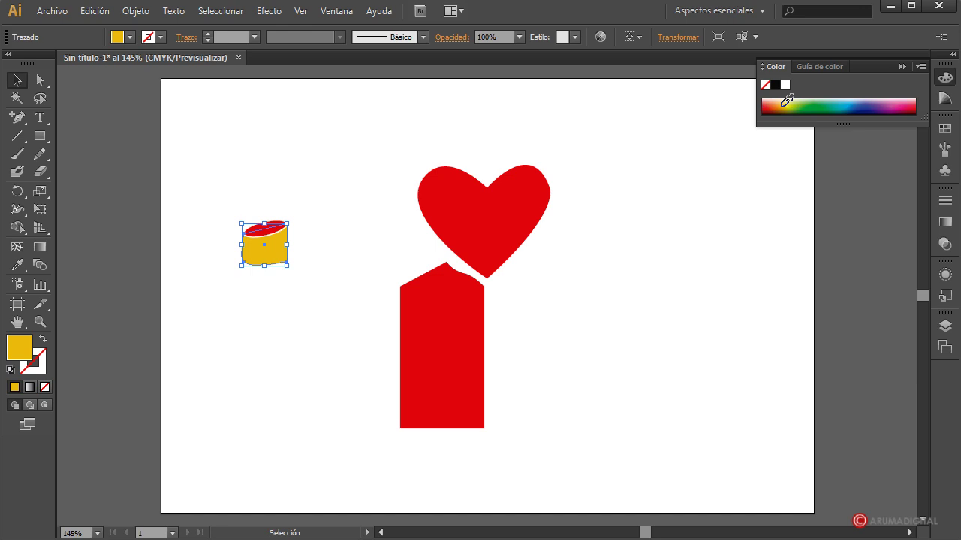
left_click(786, 101)
left_click(785, 102)
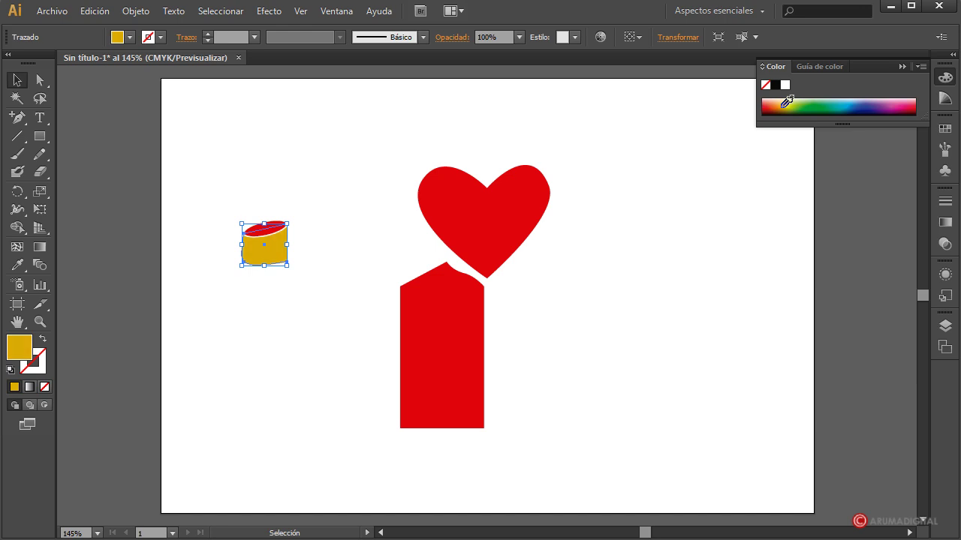
left_click(790, 101)
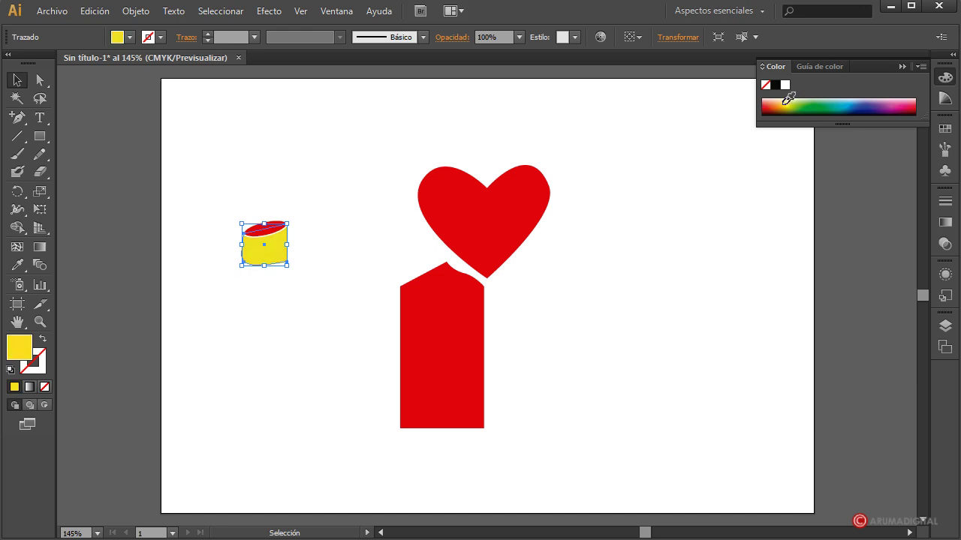
left_click(780, 104)
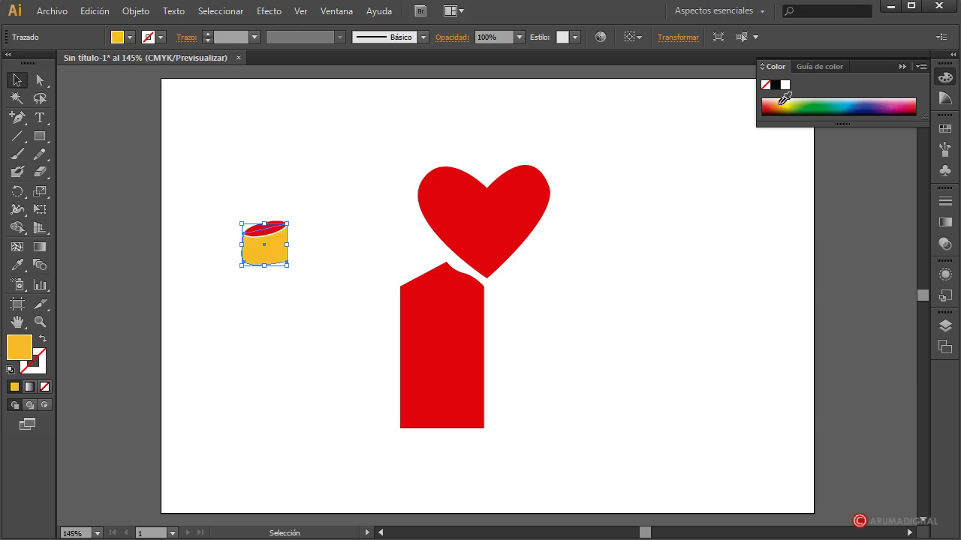
left_click(283, 154)
left_click_drag(193, 181, 296, 273)
left_click(325, 276)
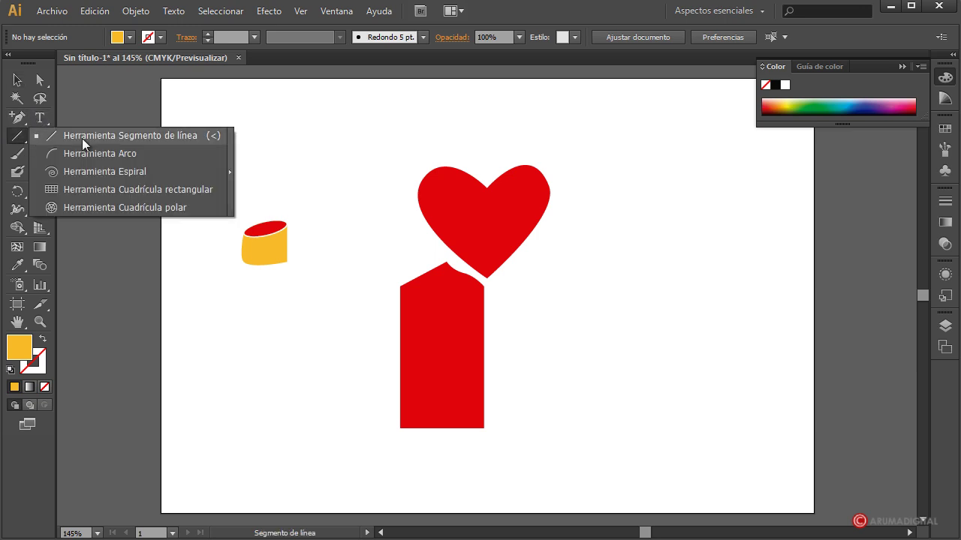
Move the red ellipse up so it sits above the yellow cup.
left_click_drag(18, 137, 82, 138)
key("v")
left_click_drag(262, 229, 261, 184)
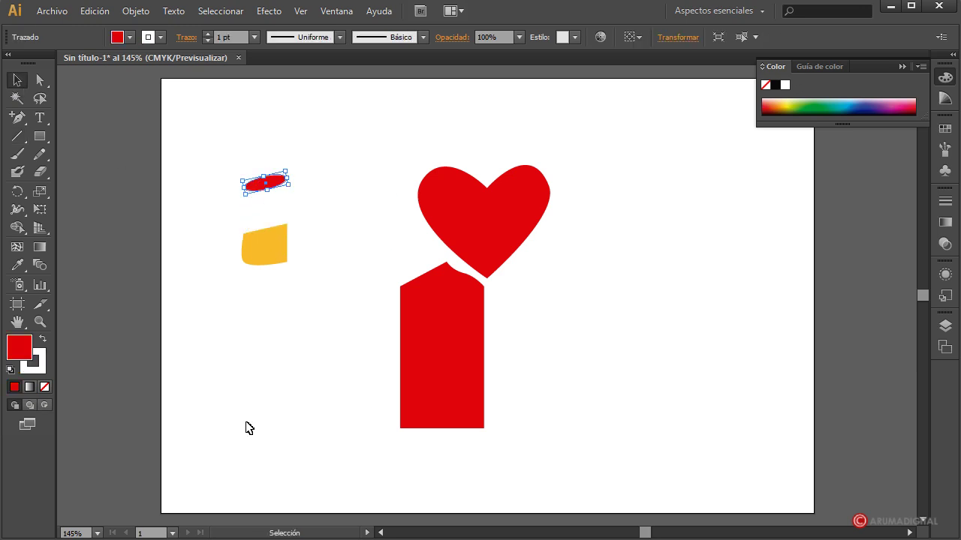
left_click(183, 150)
Draw four vertical lines across the cup body and marquee-select them together with the cup.
left_click(17, 137)
left_click_drag(250, 224, 244, 289)
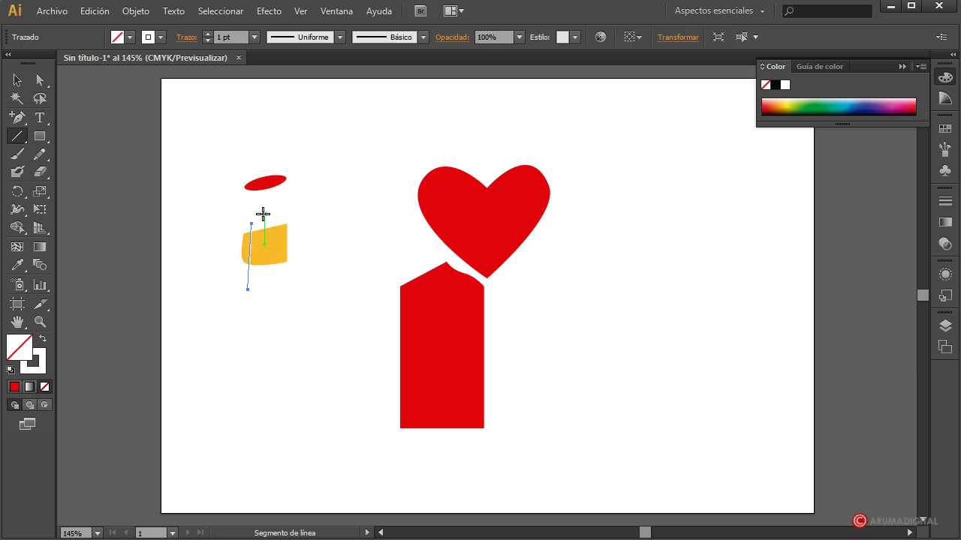
left_click_drag(258, 223, 257, 298)
mouse_move(266, 223)
left_mouse_down()
mouse_move(266, 348)
mouse_move(269, 289)
left_mouse_up()
mouse_move(274, 217)
left_mouse_down()
mouse_move(277, 295)
mouse_move(278, 215)
mouse_move(283, 284)
left_mouse_up()
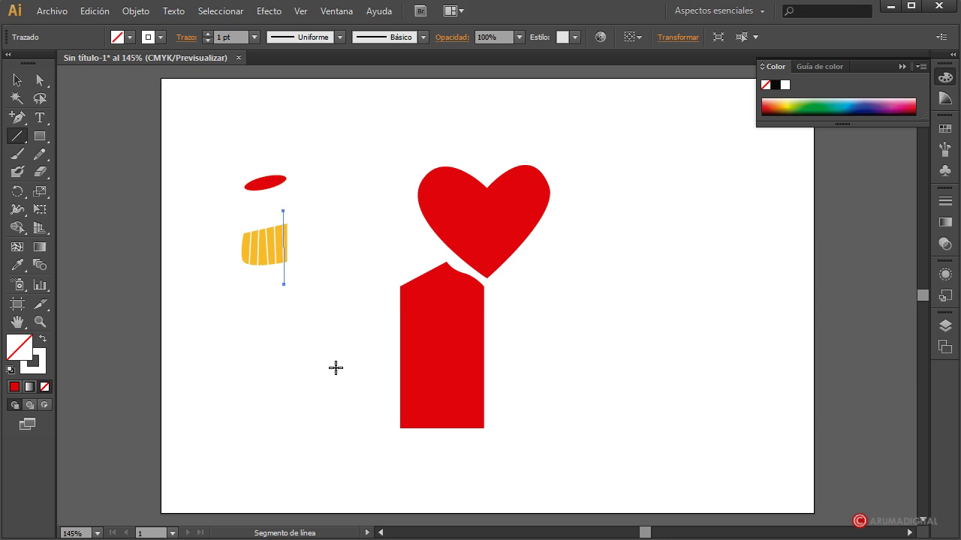
left_click(17, 80)
left_click_drag(353, 223, 231, 258)
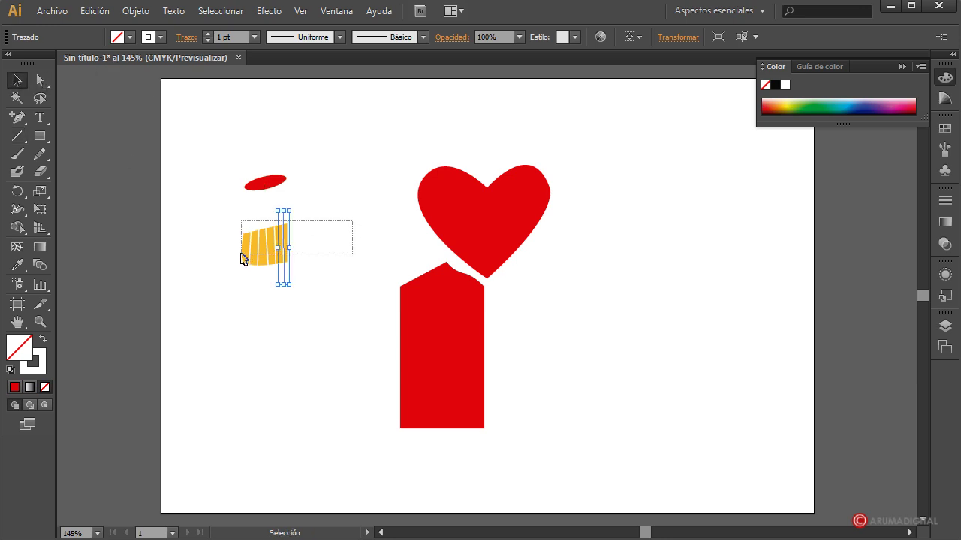
Show the Pathfinder panel, test a Divide on the cup body, then undo it.
left_click(337, 13)
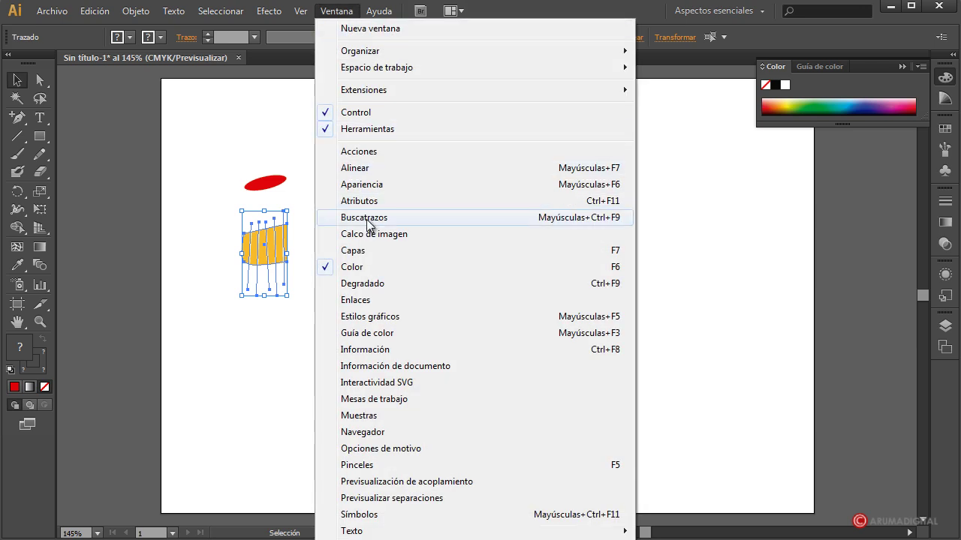
left_click(365, 217)
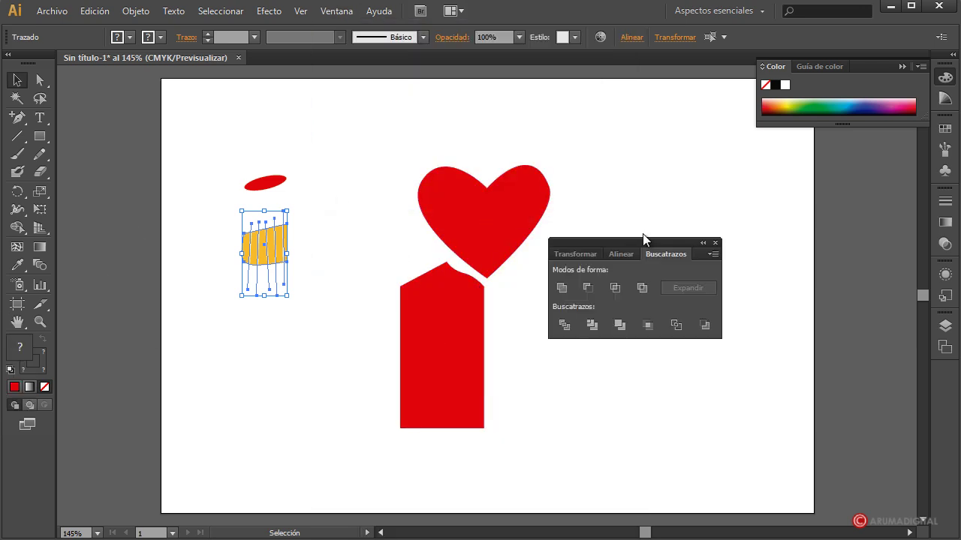
left_click_drag(643, 241, 719, 246)
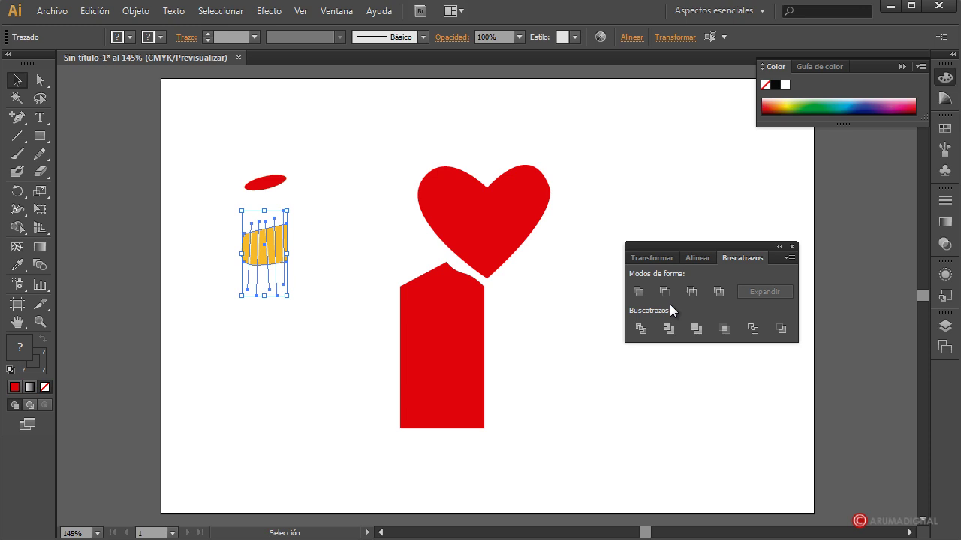
left_click(641, 328)
left_click(304, 223)
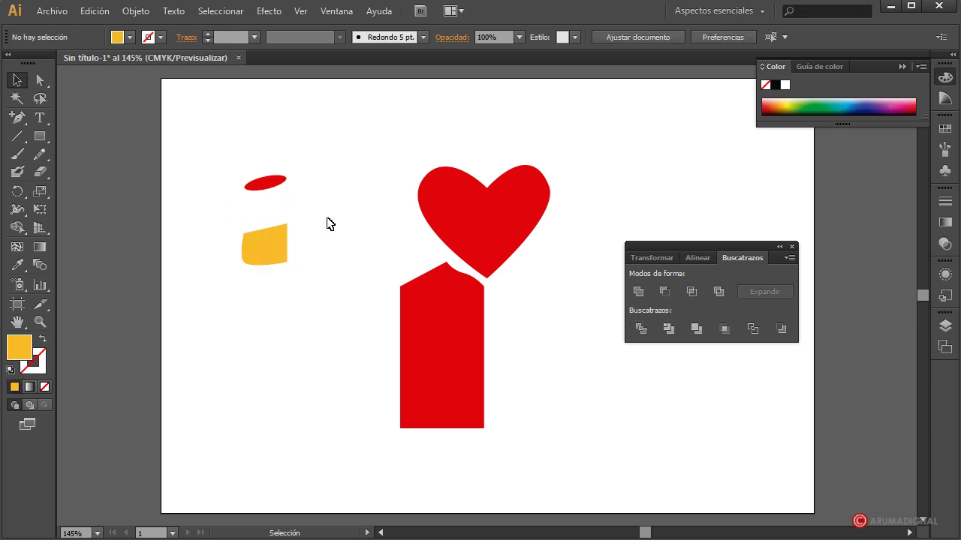
left_click_drag(280, 291, 225, 259)
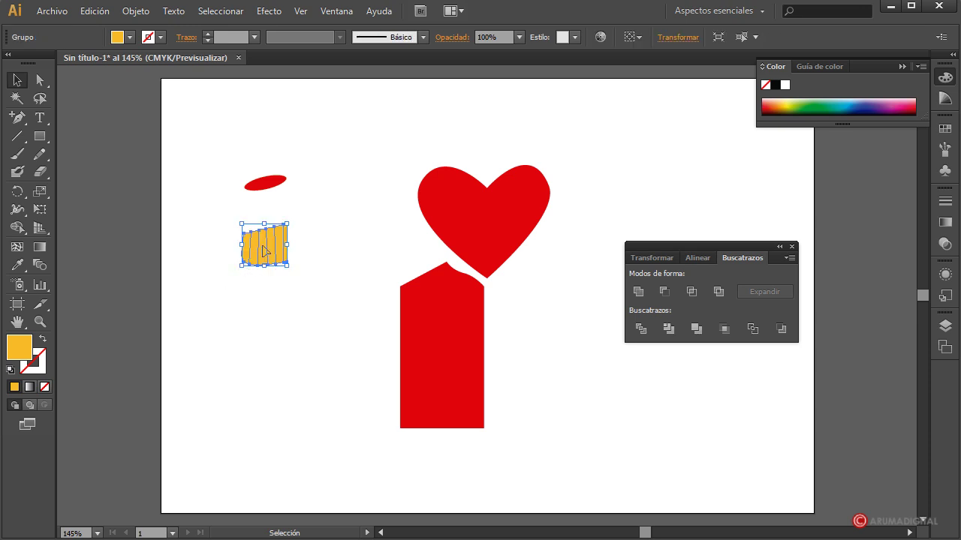
left_click(323, 252)
left_click(95, 10)
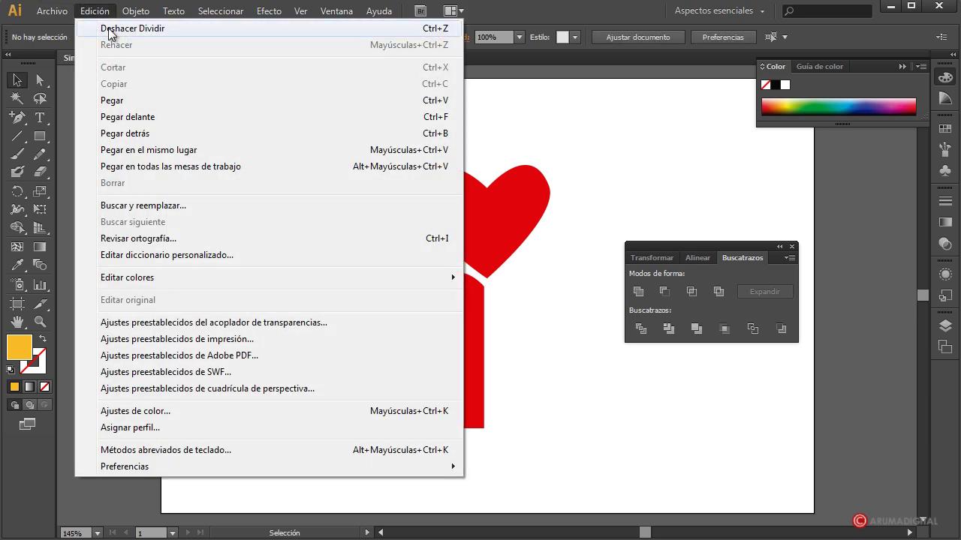
left_click(110, 31)
Set the cutting lines' stroke weight to 5 pt, then change it to 3 pt.
left_click(313, 313)
left_click_drag(313, 305, 225, 271)
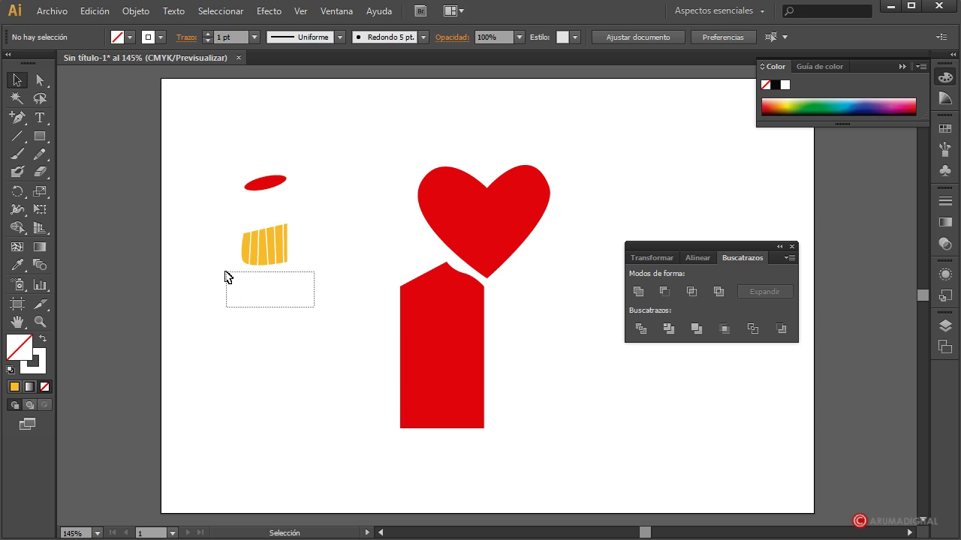
left_click(254, 37)
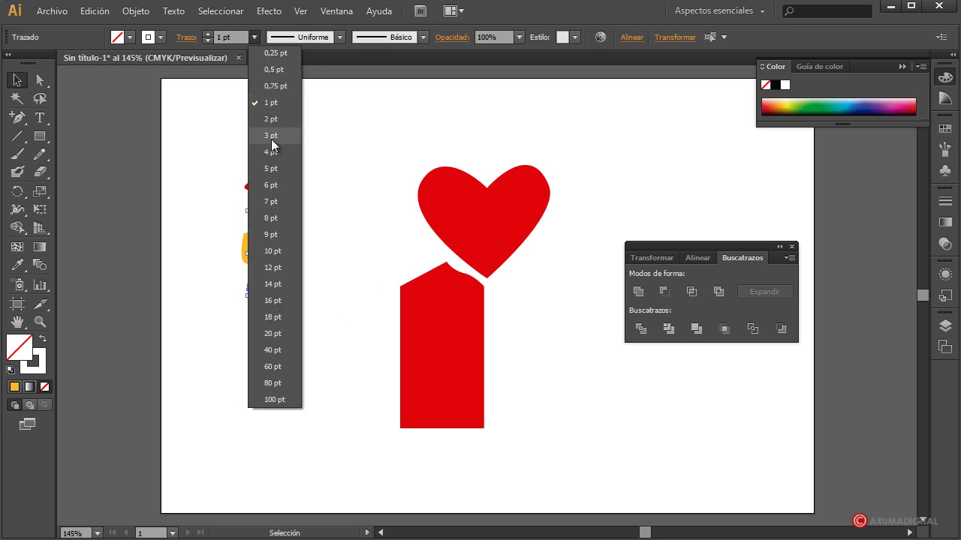
left_click(270, 169)
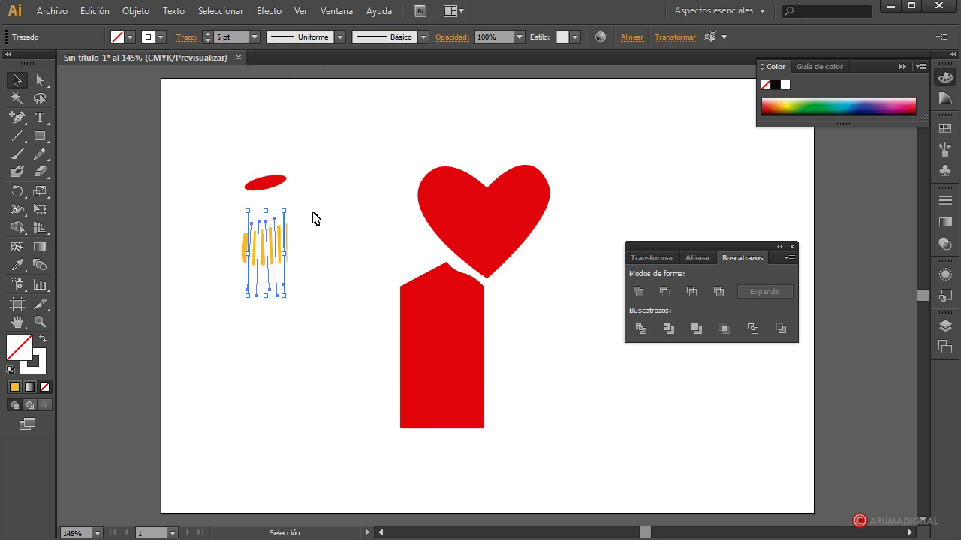
left_click(319, 248)
left_click_drag(304, 248, 232, 268)
left_click(328, 265)
left_click_drag(309, 268, 239, 300)
left_click(245, 38)
left_click(257, 139)
left_click(330, 255)
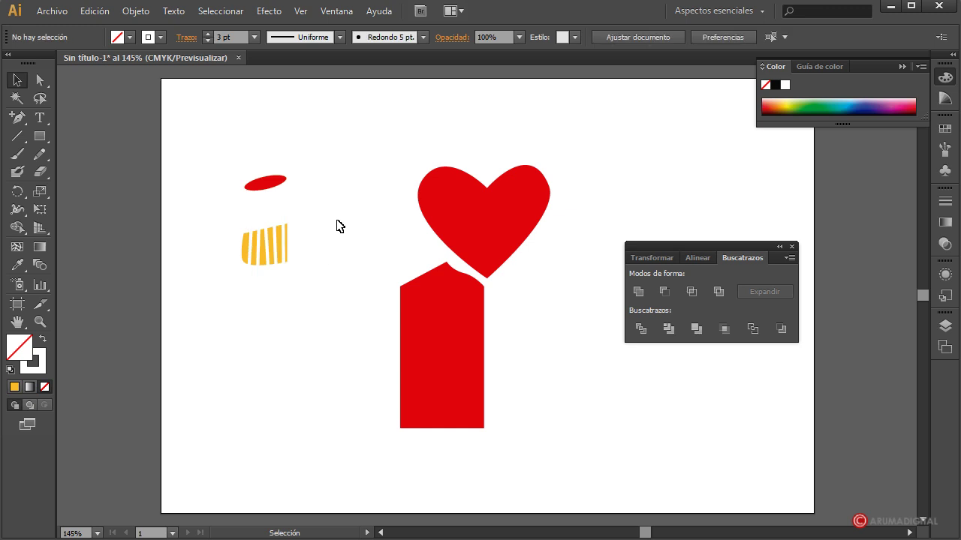
Divide the cup body along the 3 pt lines and outline the strips in white.
left_click_drag(337, 225, 248, 307)
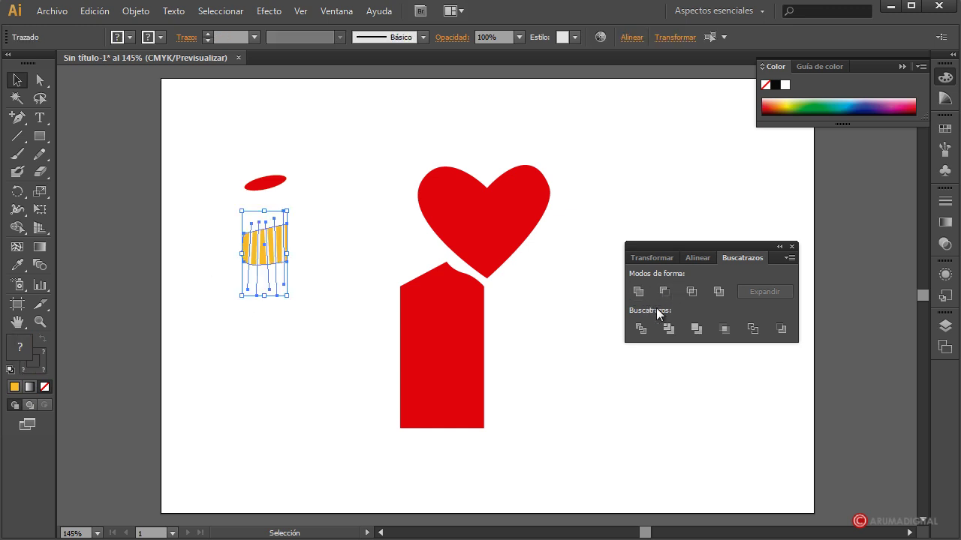
left_click(640, 328)
left_click(345, 277)
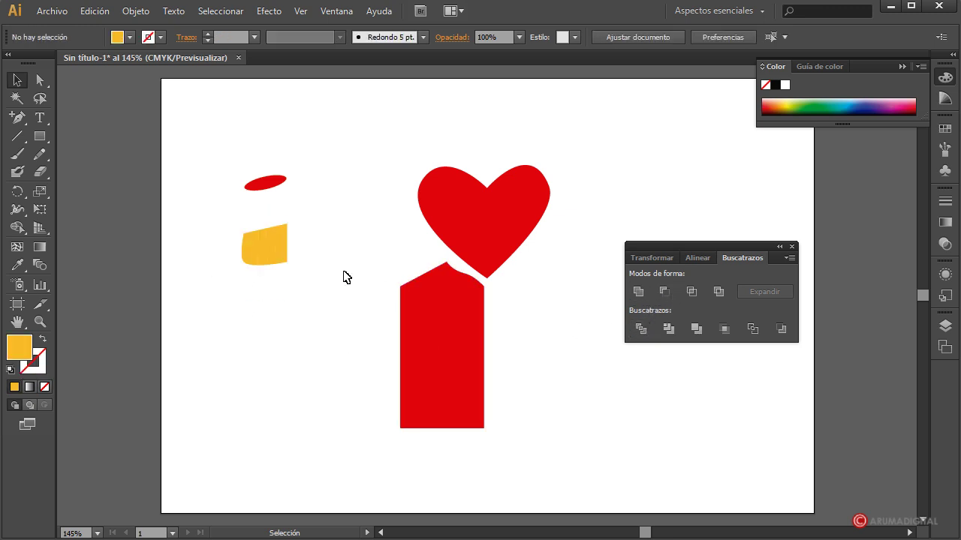
left_click(282, 248)
left_click(305, 246)
left_click_drag(309, 235, 229, 267)
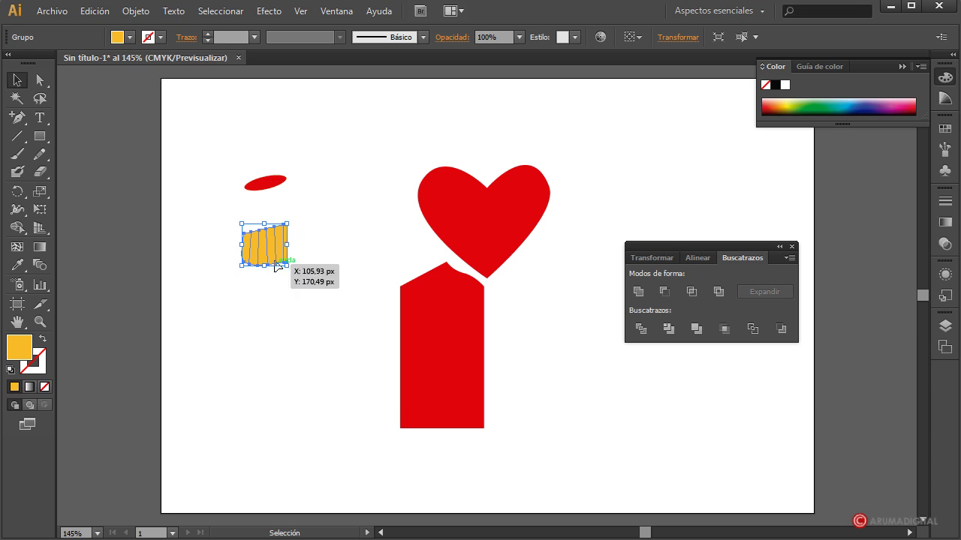
left_click(160, 37)
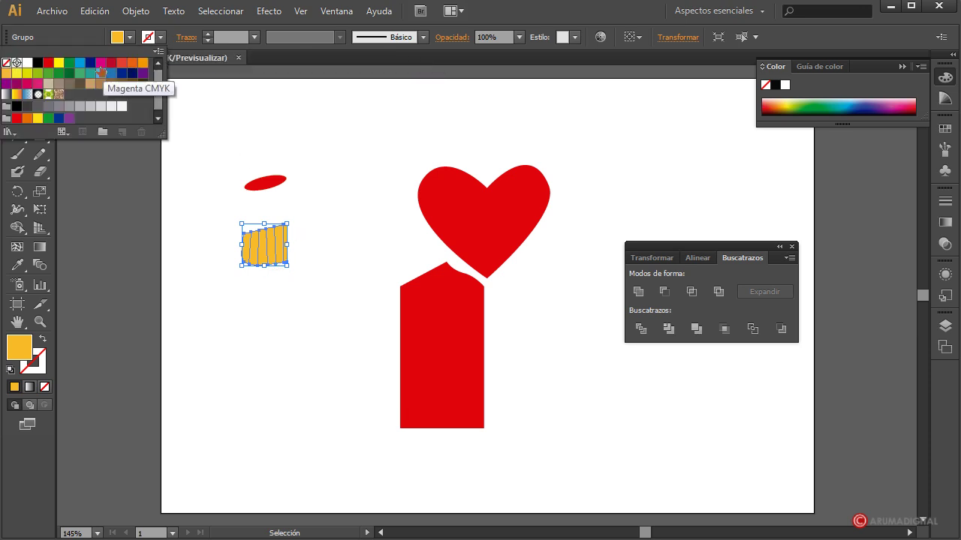
left_click(27, 63)
Move the small red ellipse onto the top of the yellow striped band.
left_click(403, 196)
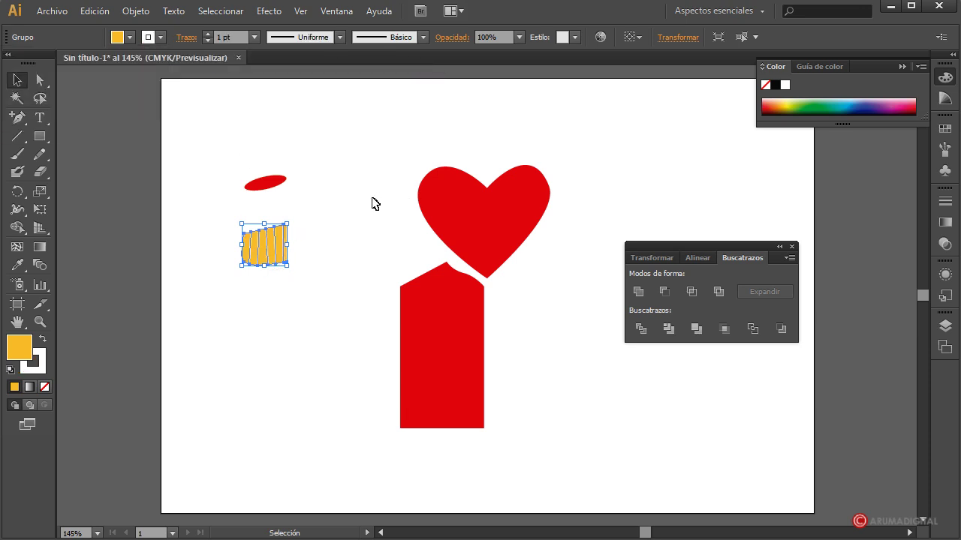
left_click(370, 258)
left_click(245, 259)
left_click(266, 182)
left_click_drag(273, 182, 275, 232)
left_click(368, 284)
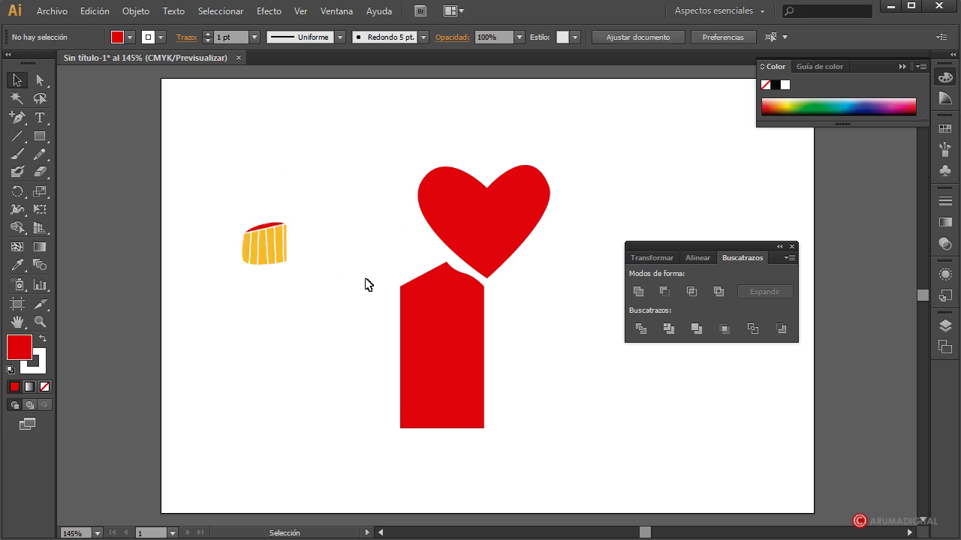
left_click(280, 223)
key("a")
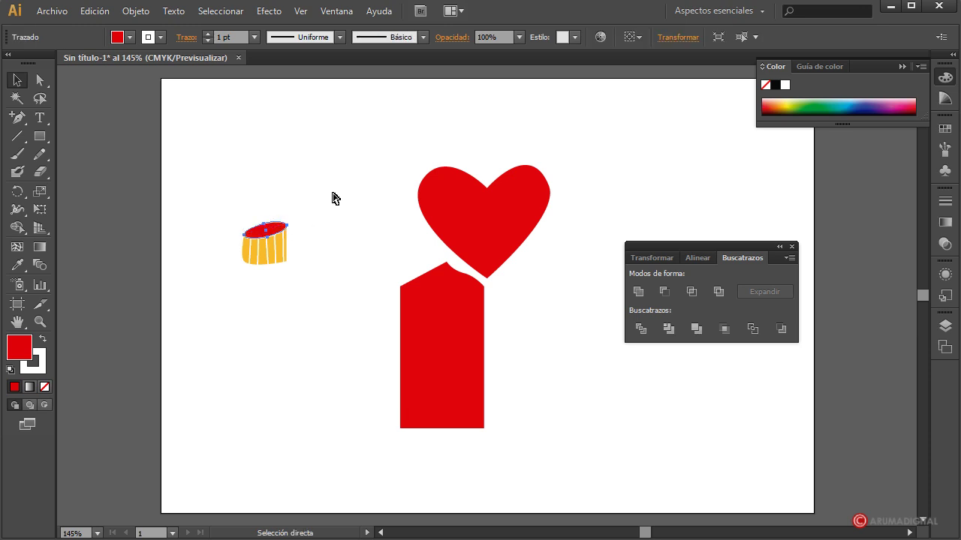
key("v")
left_click(358, 289)
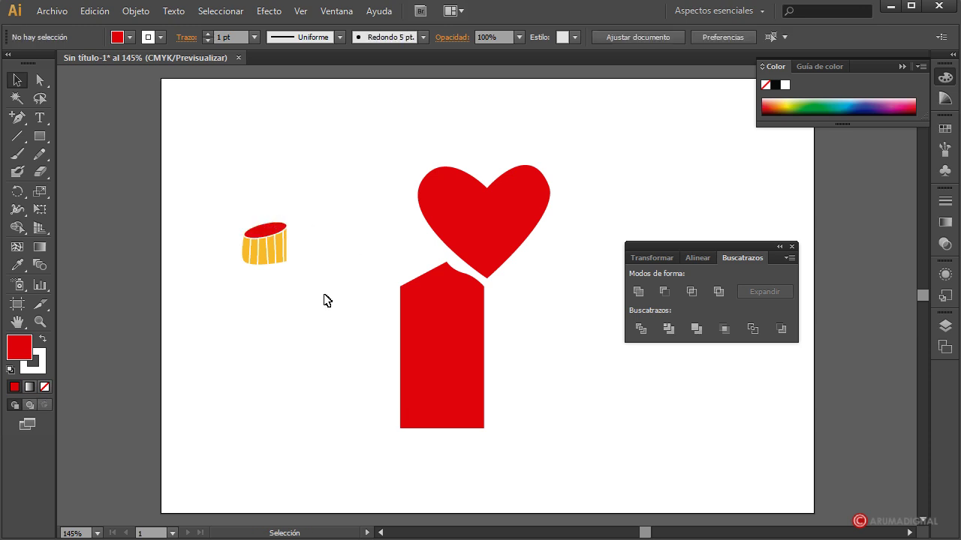
Group the band and ellipse as a cuff and place it at the red body's upper-left.
left_click_drag(328, 300, 235, 197)
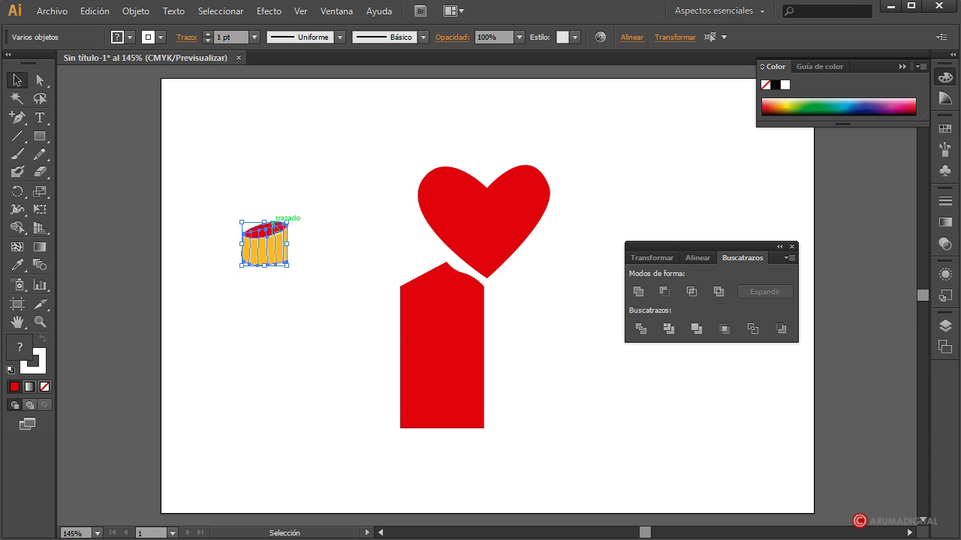
left_click(136, 11)
left_click(196, 65)
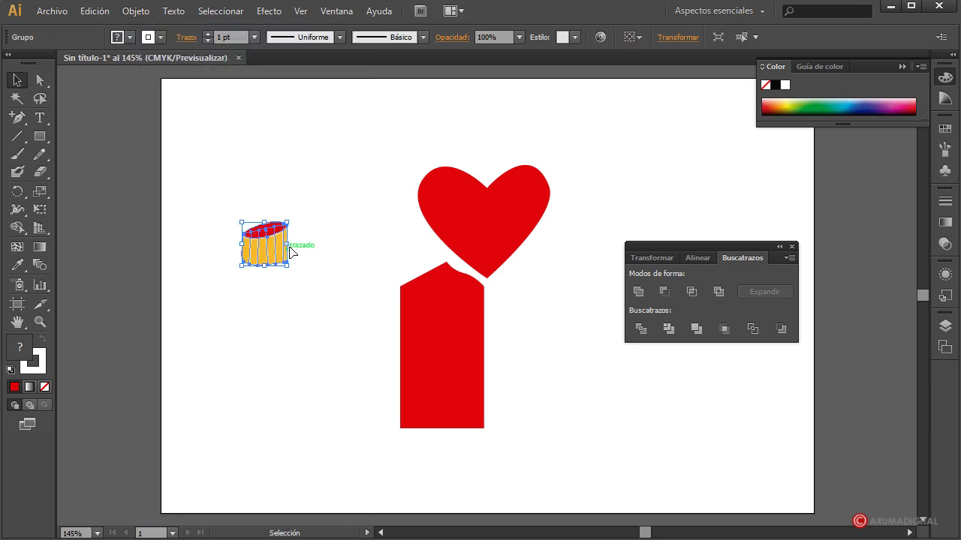
left_click(316, 221)
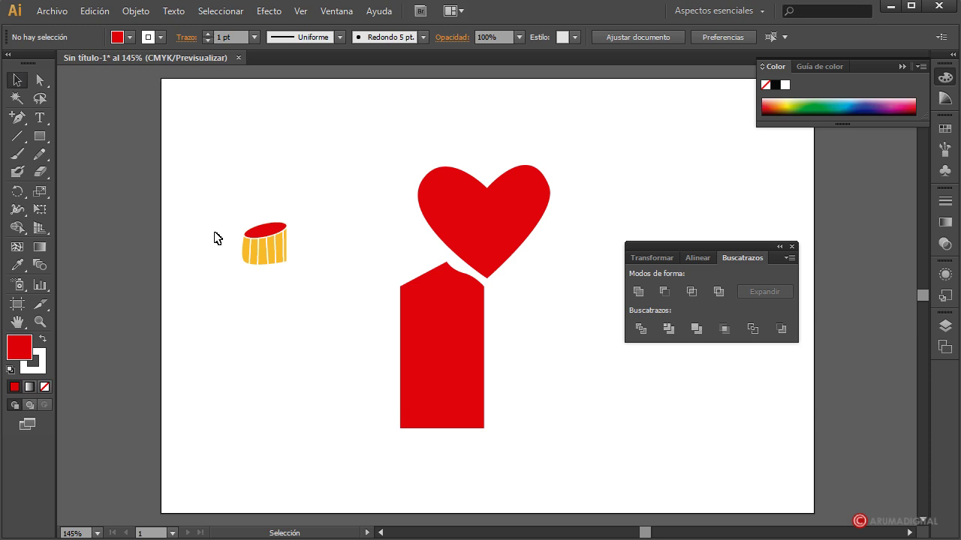
left_click_drag(267, 235, 404, 290)
left_click(314, 481)
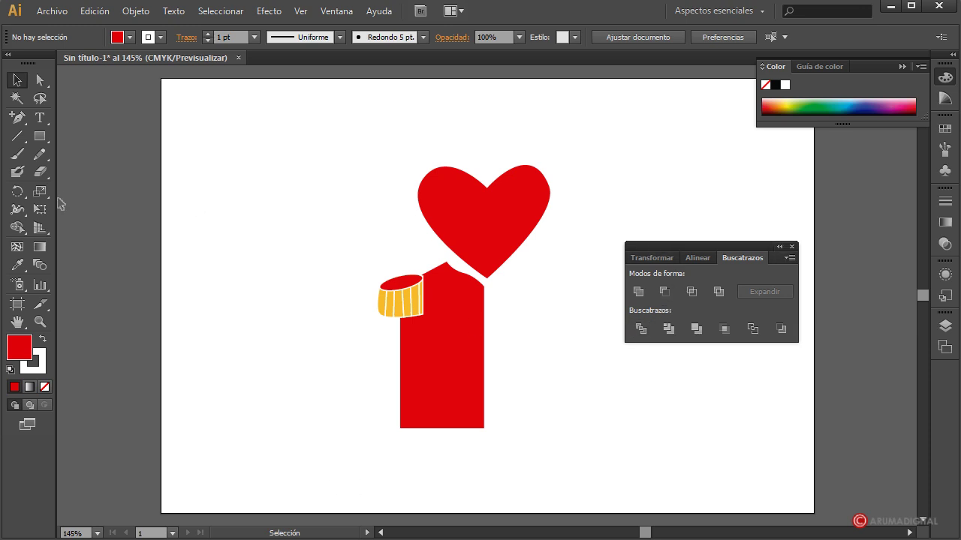
left_click_drag(44, 135, 103, 174)
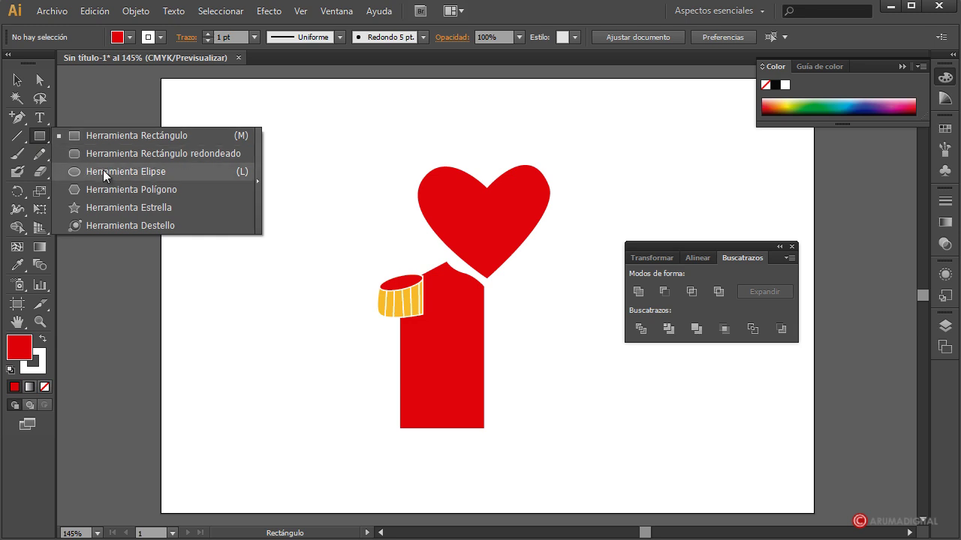
Draw a small circle, sample the band's yellow into it, and place it atop the red body.
mouse_move(276, 312)
left_mouse_down()
mouse_move(289, 326)
mouse_move(283, 321)
left_mouse_up()
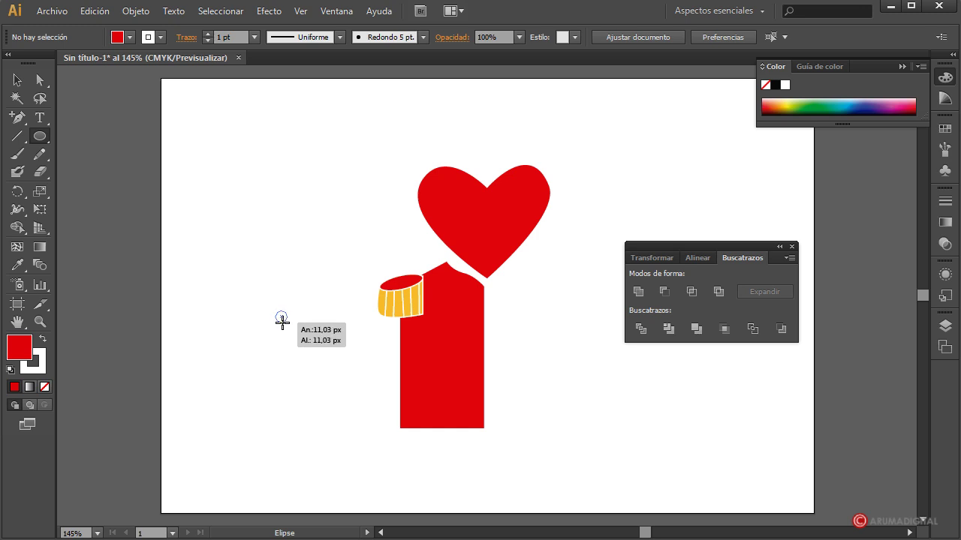
left_click_drag(282, 321, 282, 322)
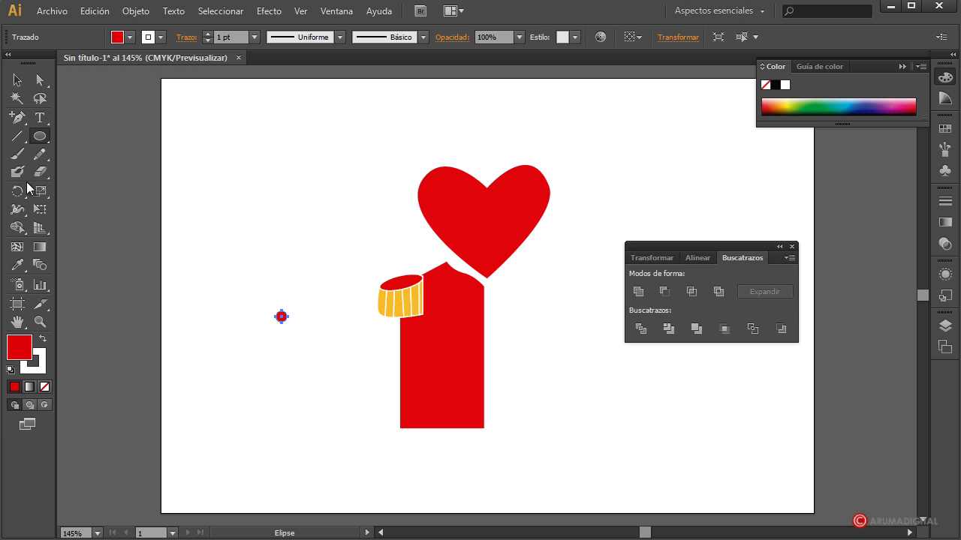
left_click(17, 264)
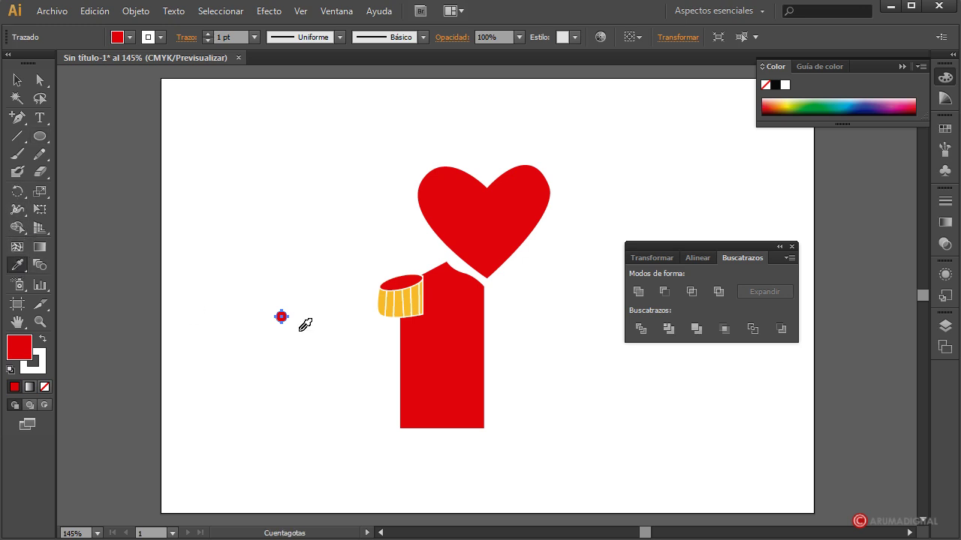
left_click(399, 301)
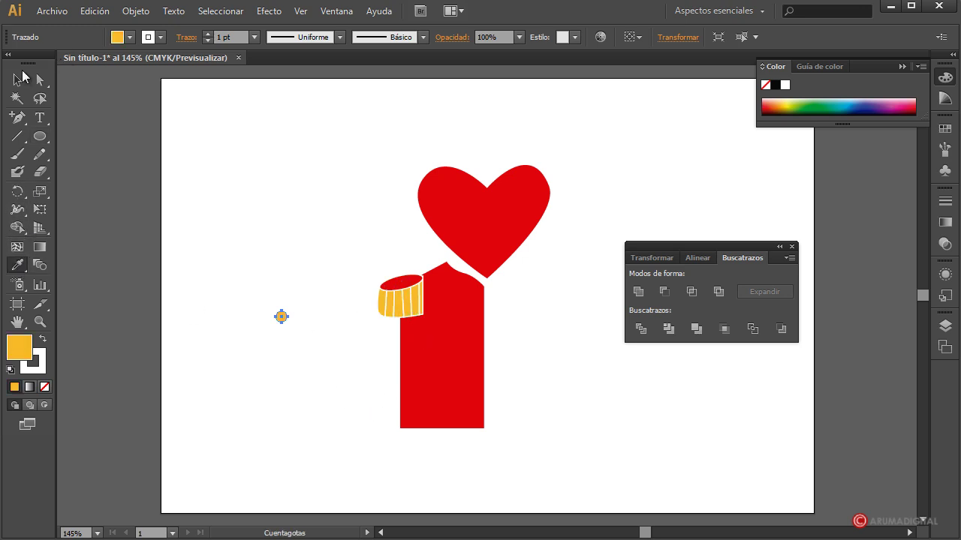
left_click(23, 74)
left_click(349, 266)
left_click(281, 316)
left_click_drag(282, 316, 448, 329)
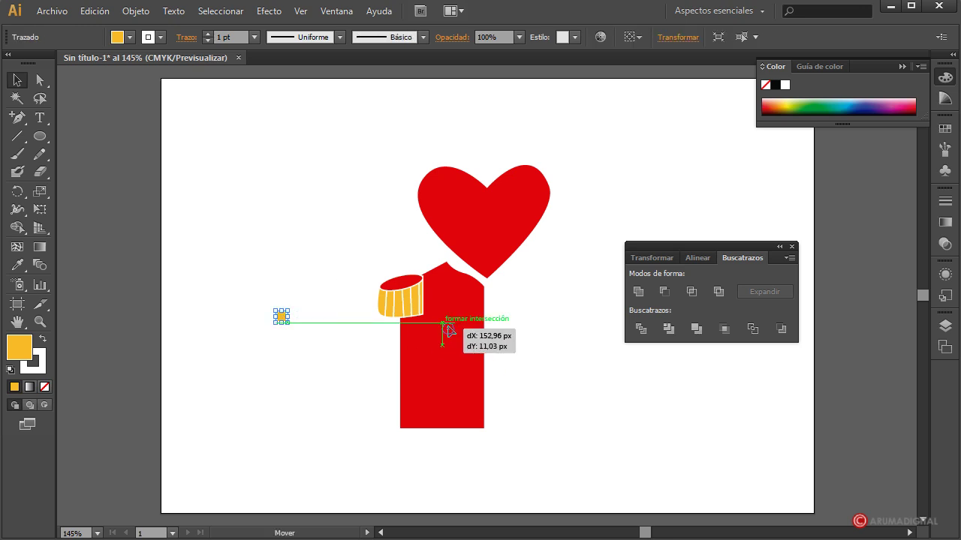
left_click_drag(448, 329, 442, 318)
Remove the button's outline and add three copies below it down the red body.
left_click(550, 405)
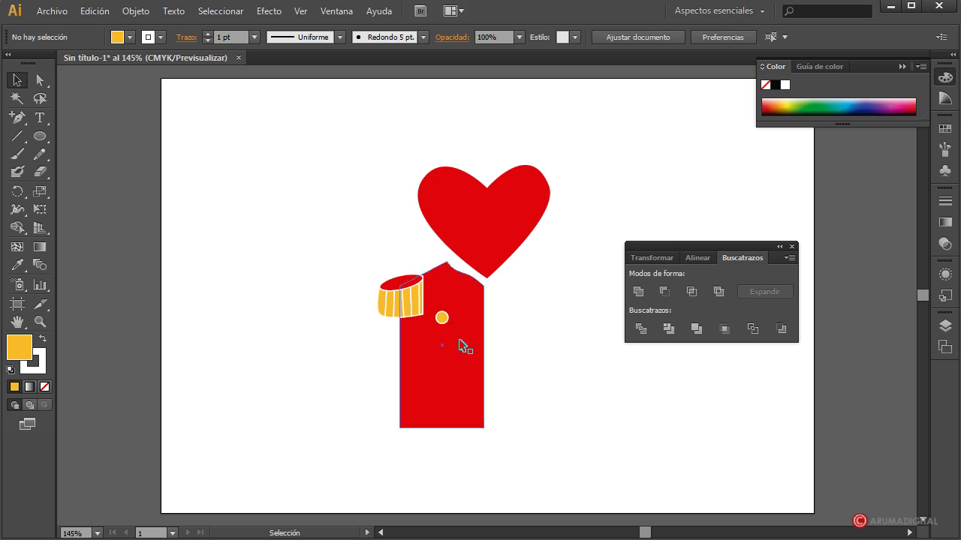
left_click(442, 318)
left_click(162, 37)
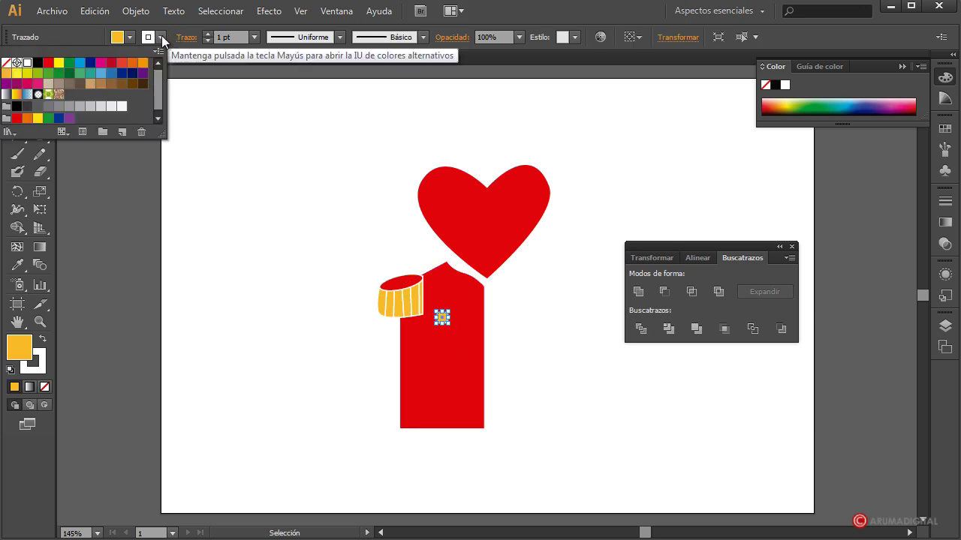
left_click(6, 63)
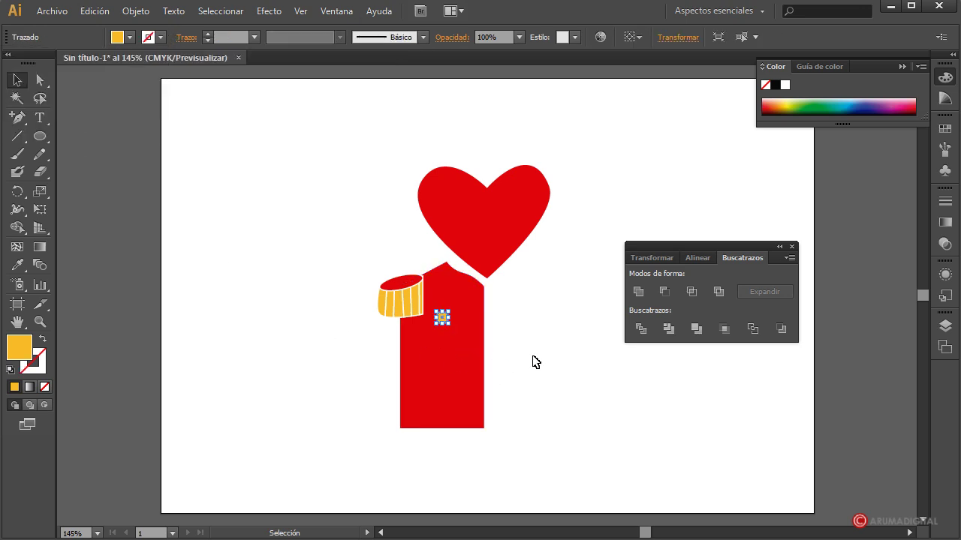
key("ctrl+c")
key("ctrl+v")
mouse_move(489, 300)
left_mouse_down()
mouse_move(465, 365)
mouse_move(453, 345)
left_mouse_up()
mouse_move(486, 297)
left_mouse_down()
mouse_move(459, 377)
mouse_move(454, 371)
left_mouse_up()
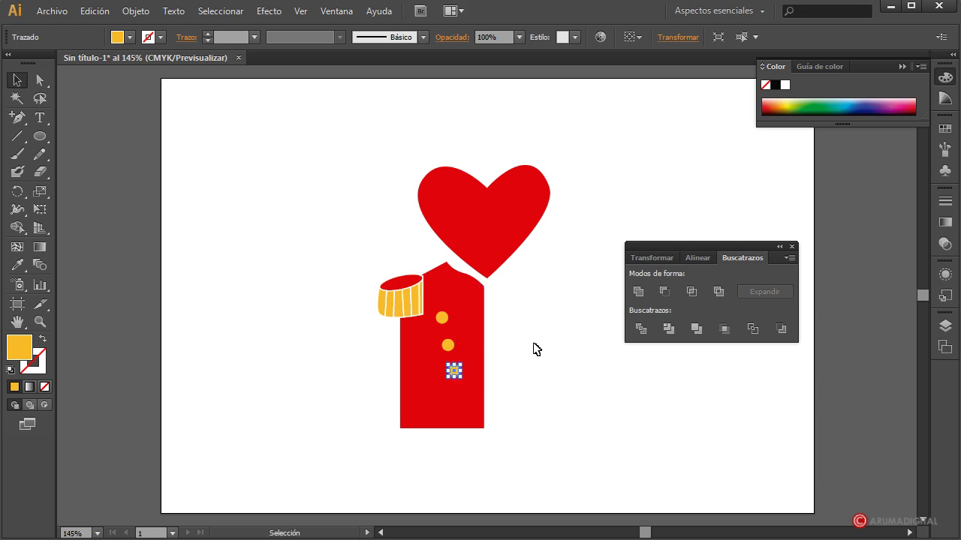
left_click(488, 296)
left_click_drag(489, 297, 460, 401)
left_click(529, 416)
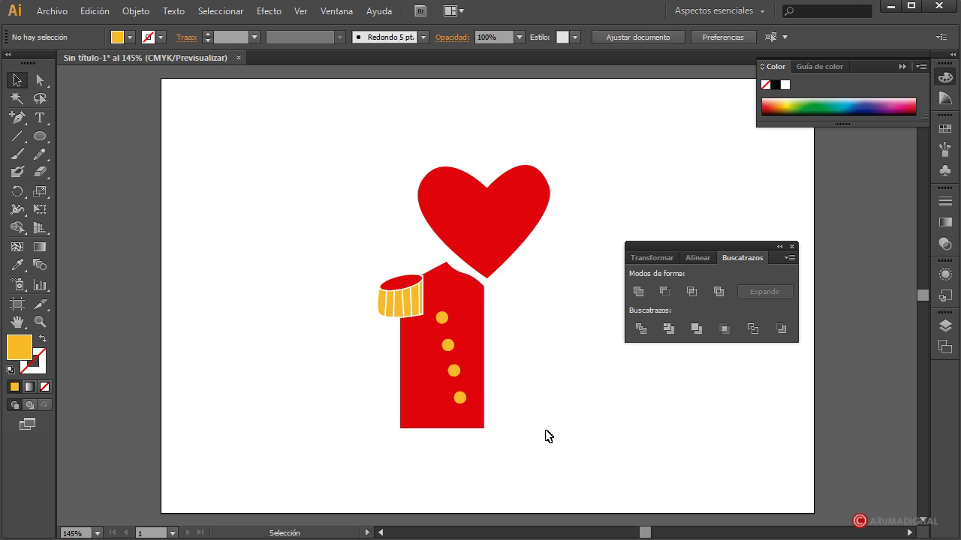
Drag the red body's bottom-left anchor upward so its lower edge slants.
left_click(41, 81)
mouse_move(401, 428)
left_mouse_down()
mouse_move(402, 391)
mouse_move(407, 401)
left_mouse_up()
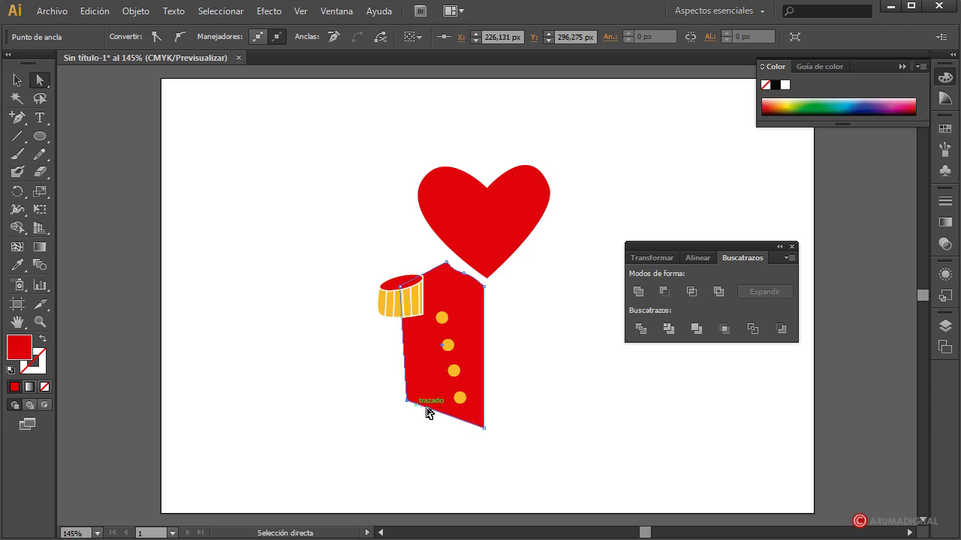
left_click(631, 444)
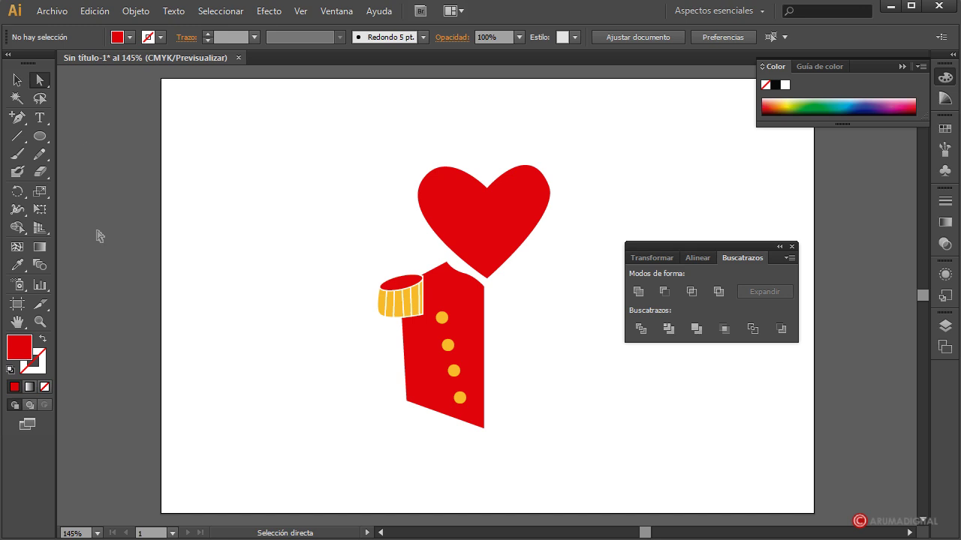
left_click(40, 136)
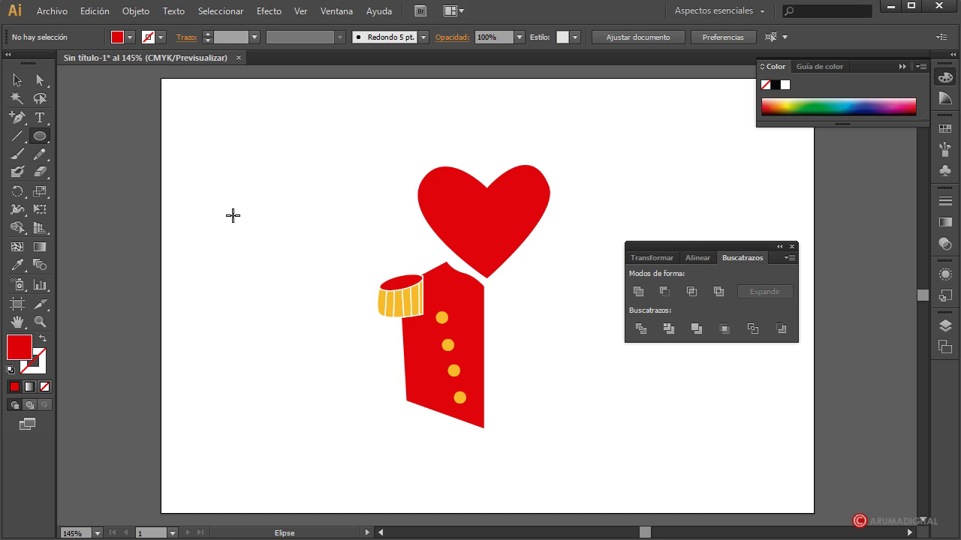
Draw a red ellipse left of the cuff and add four anchor points along its upper-right edge.
left_click_drag(226, 246, 340, 338)
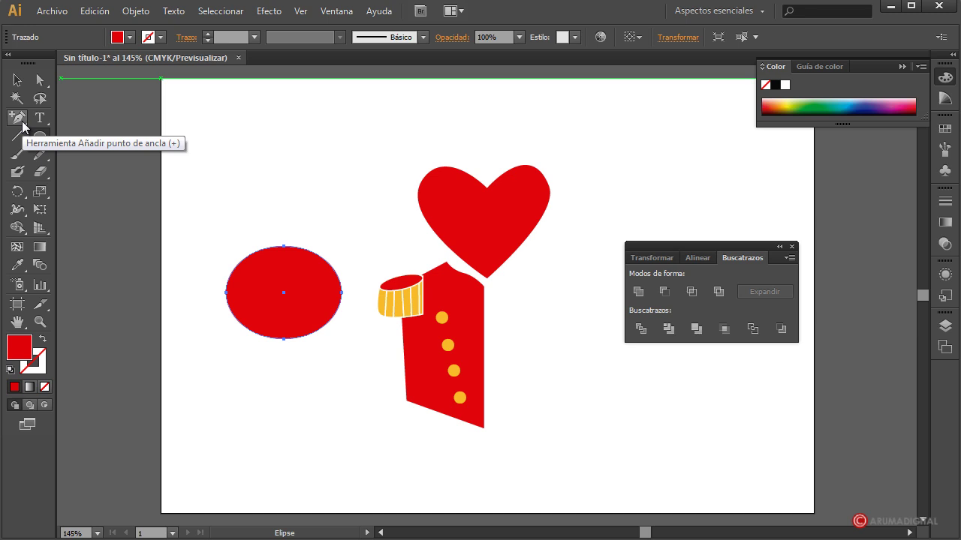
left_click_drag(22, 127, 60, 132)
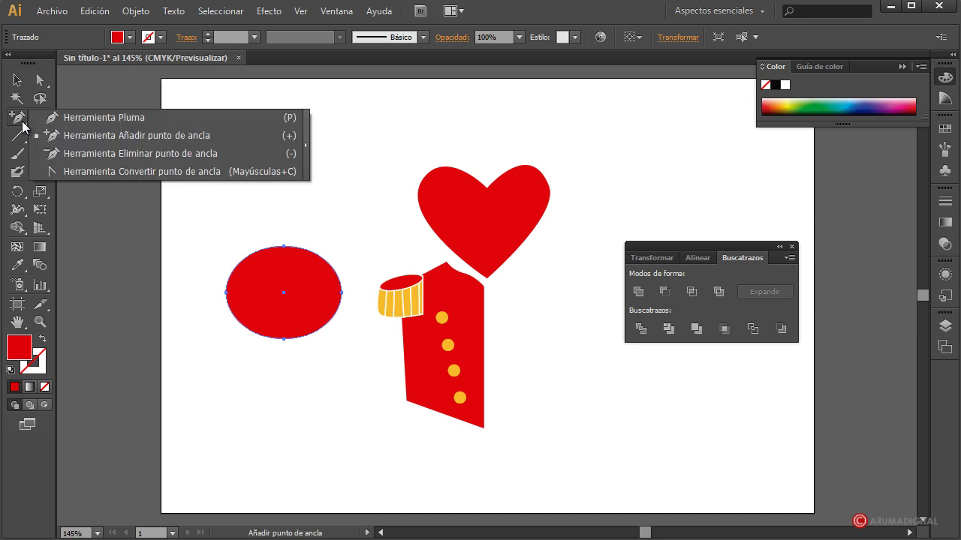
left_click(234, 268)
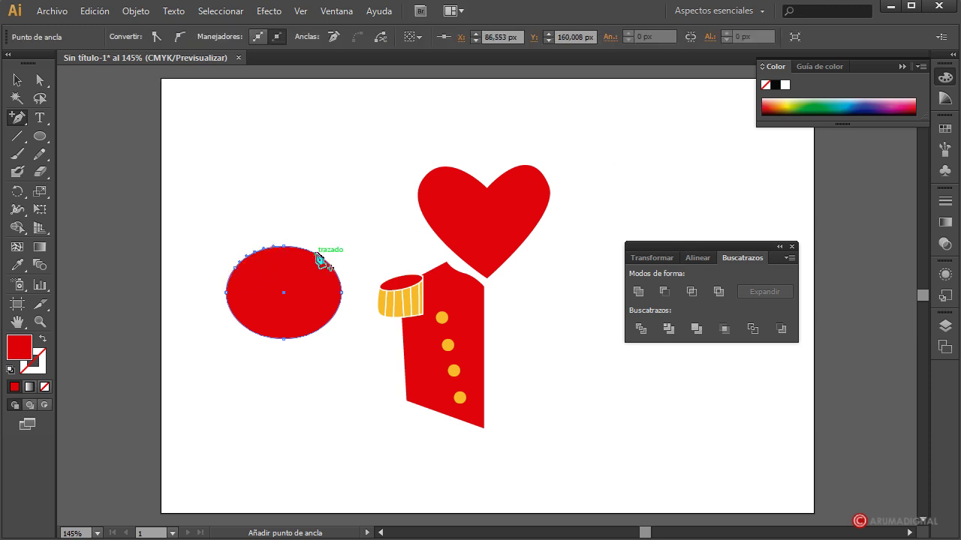
left_click(320, 258)
left_click(331, 267)
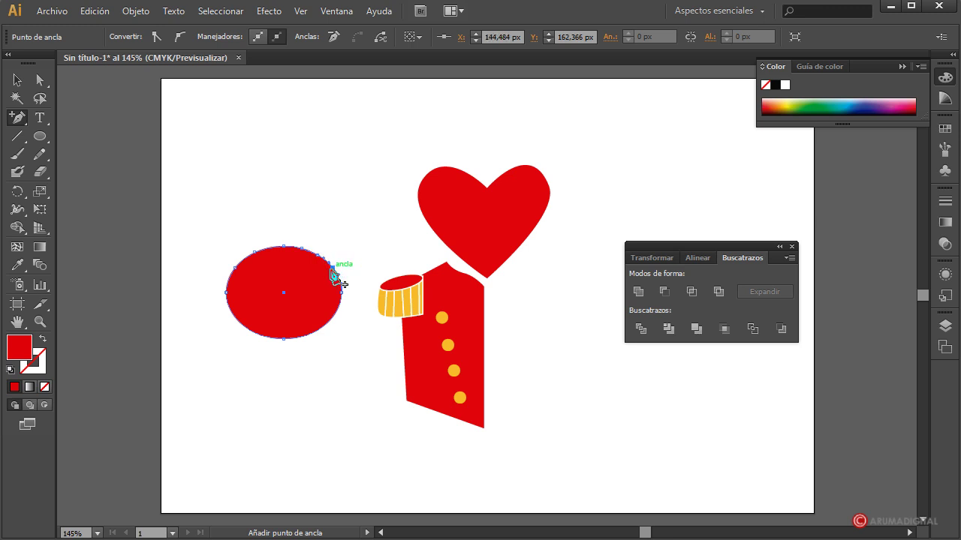
left_click(339, 277)
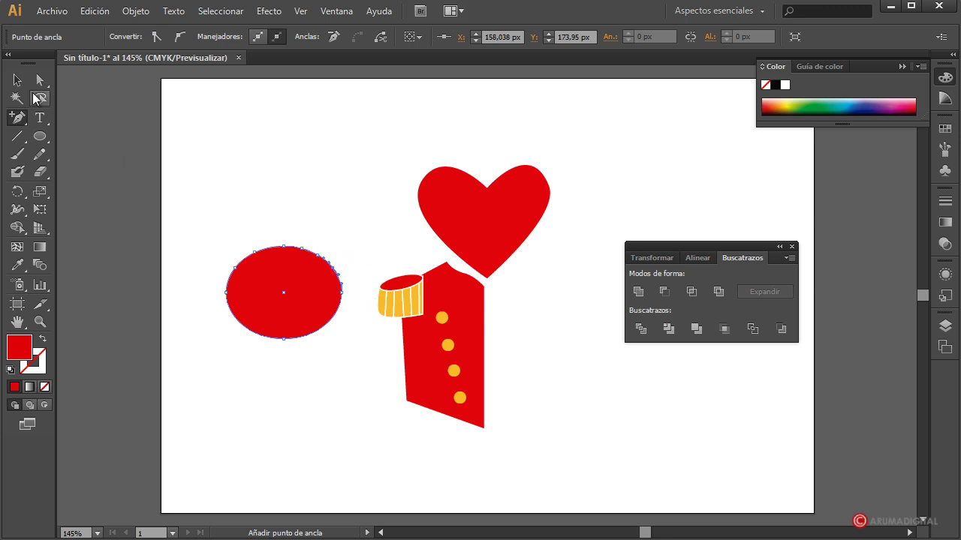
left_click(36, 86)
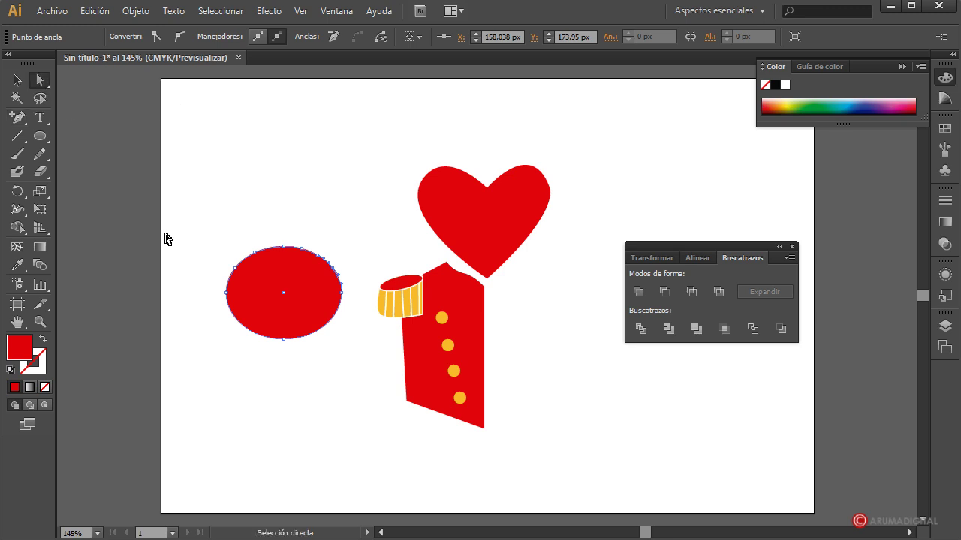
left_click(256, 257)
Select the ellipse's upper anchors and stretch its top upward into a tall shape.
left_click_drag(217, 223, 358, 296)
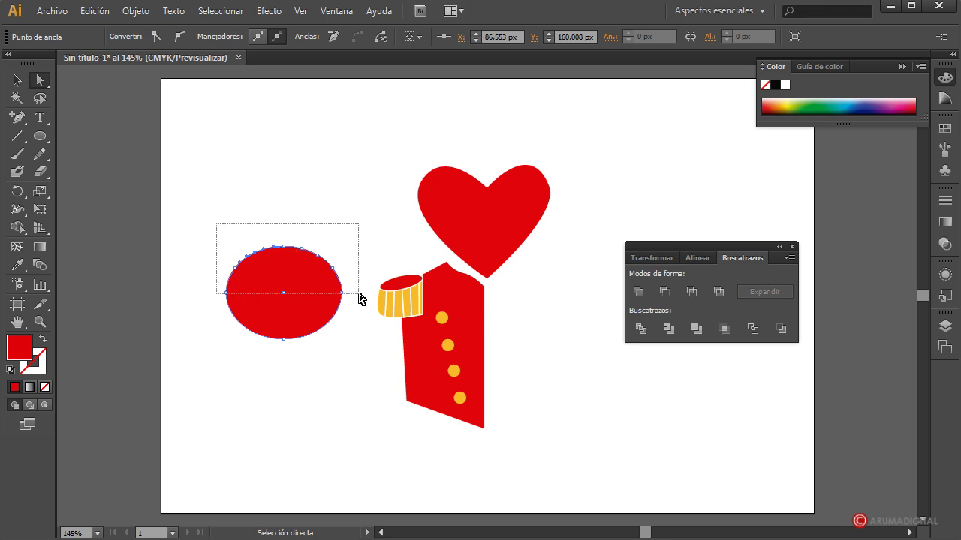
left_click_drag(292, 252, 286, 203)
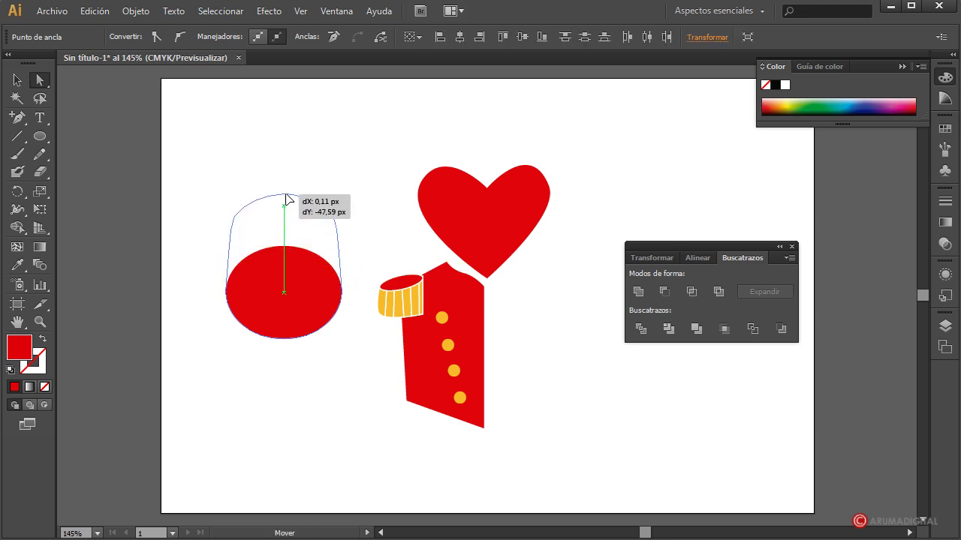
left_click_drag(286, 201, 286, 201)
left_click(223, 234)
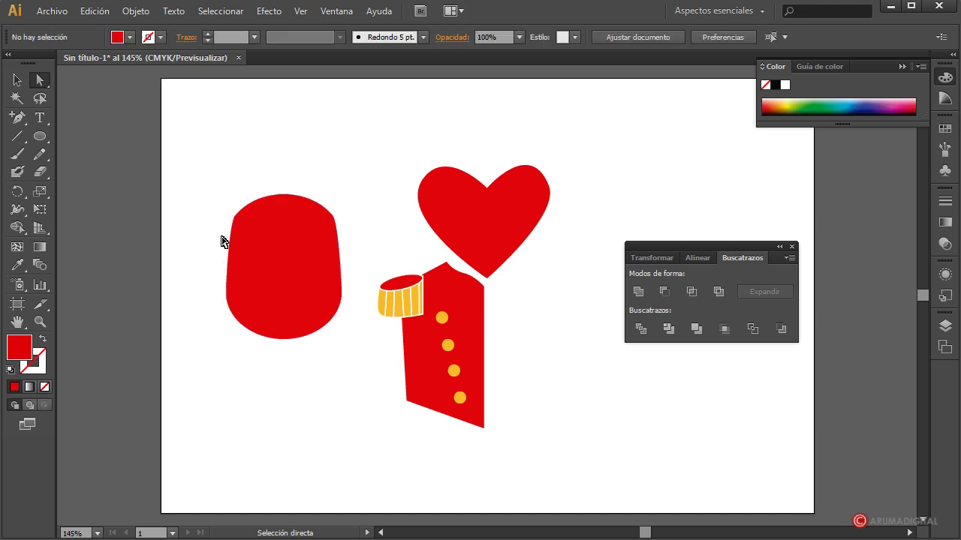
Bend the anchors into a wavy top with a raised horn and an inward-curving waist.
mouse_move(235, 217)
left_mouse_down()
mouse_move(235, 266)
mouse_move(396, 266)
mouse_move(316, 325)
left_mouse_up()
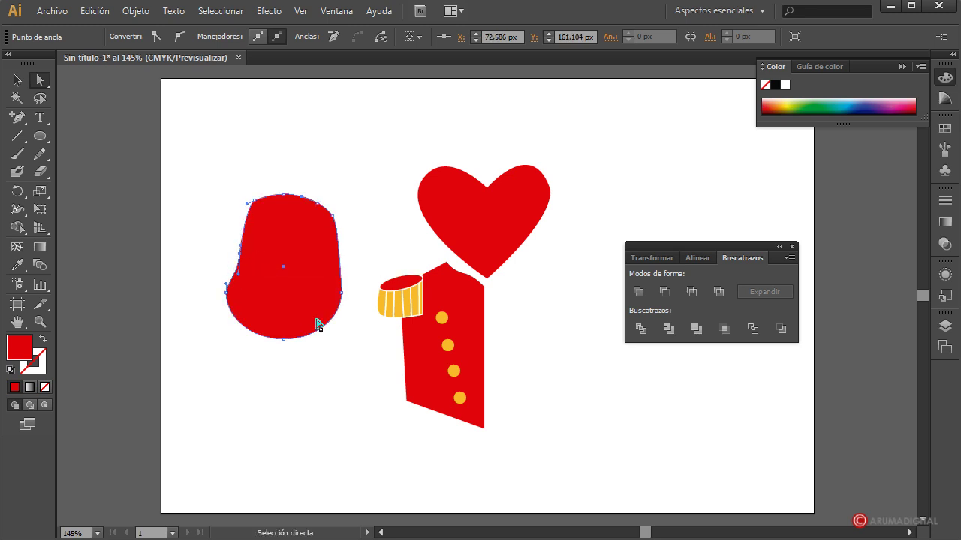
left_click_drag(232, 275, 238, 266)
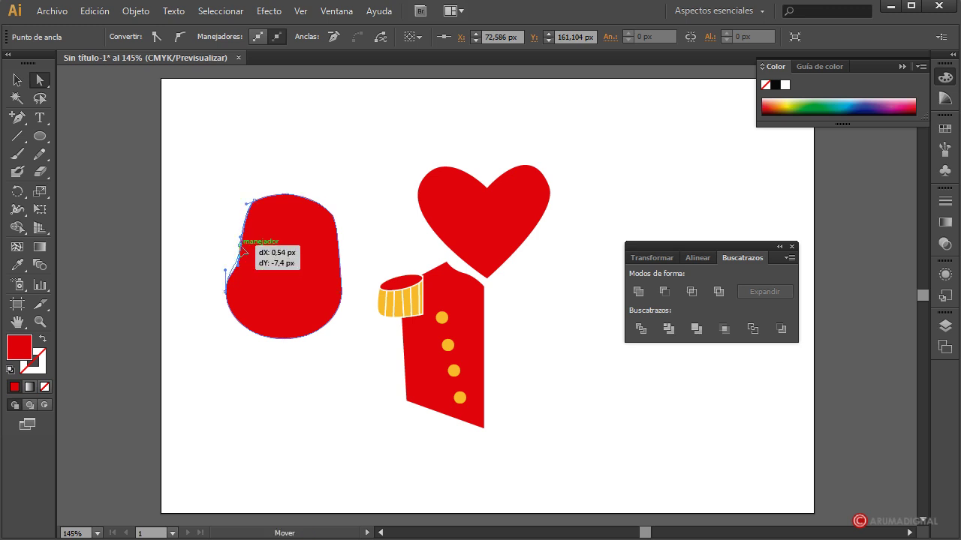
left_click_drag(273, 221, 263, 212)
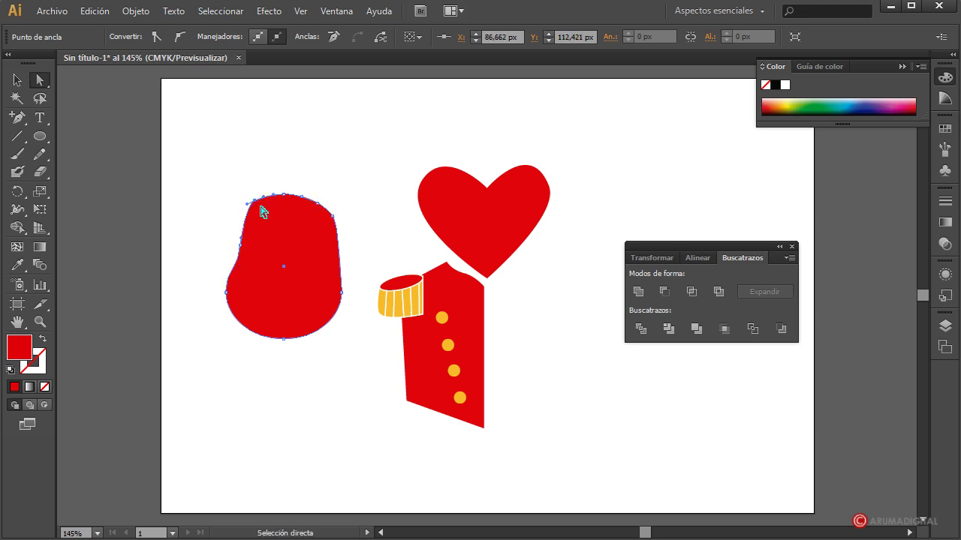
mouse_move(248, 209)
left_mouse_down()
mouse_move(243, 218)
mouse_move(246, 204)
left_mouse_up()
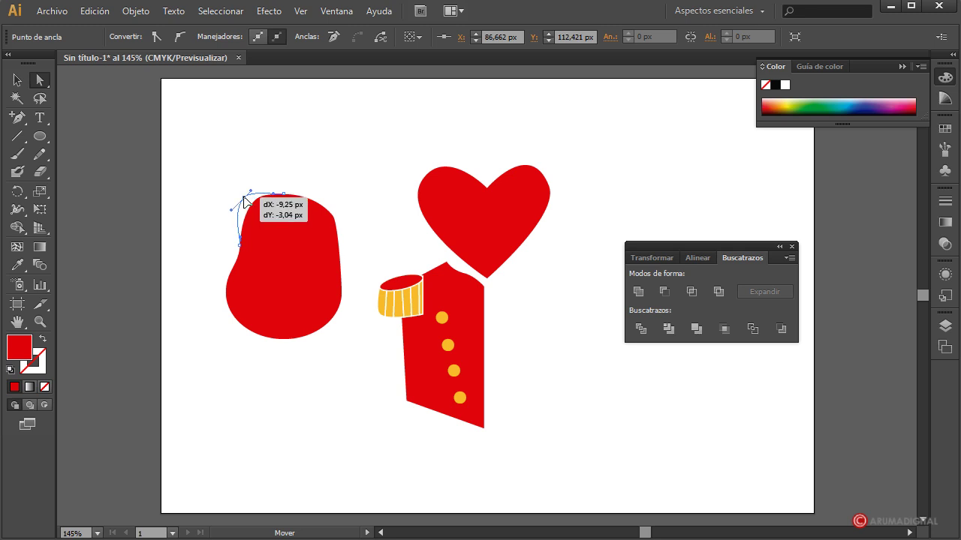
left_click_drag(246, 205, 258, 183)
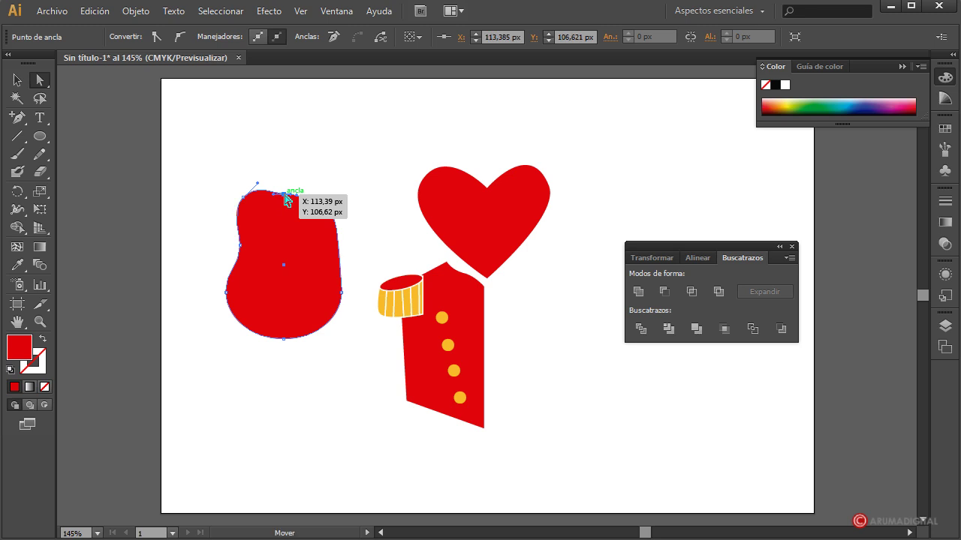
left_click_drag(285, 196, 284, 202)
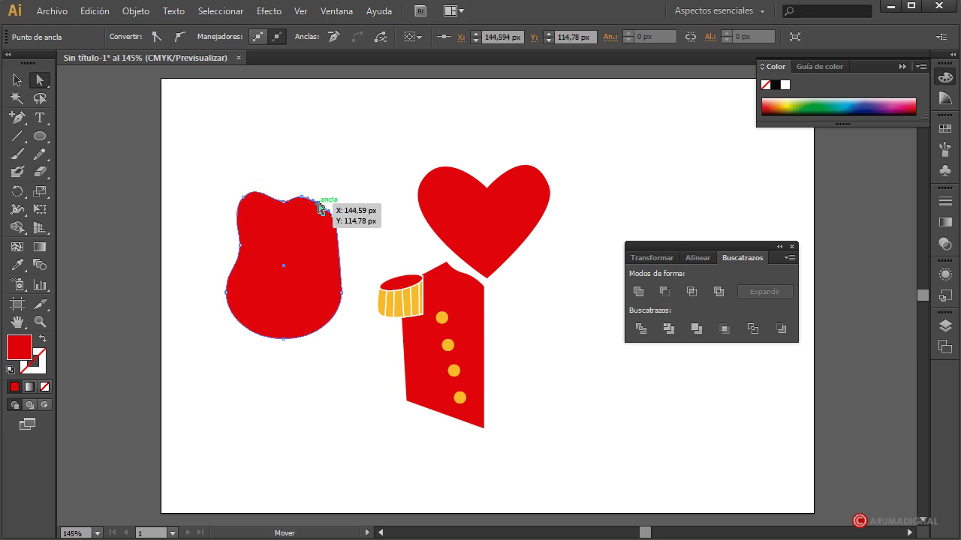
mouse_move(319, 204)
left_mouse_down()
mouse_move(334, 186)
mouse_move(355, 208)
mouse_move(318, 243)
mouse_move(317, 259)
mouse_move(325, 244)
left_mouse_up()
left_click_drag(340, 288, 340, 294)
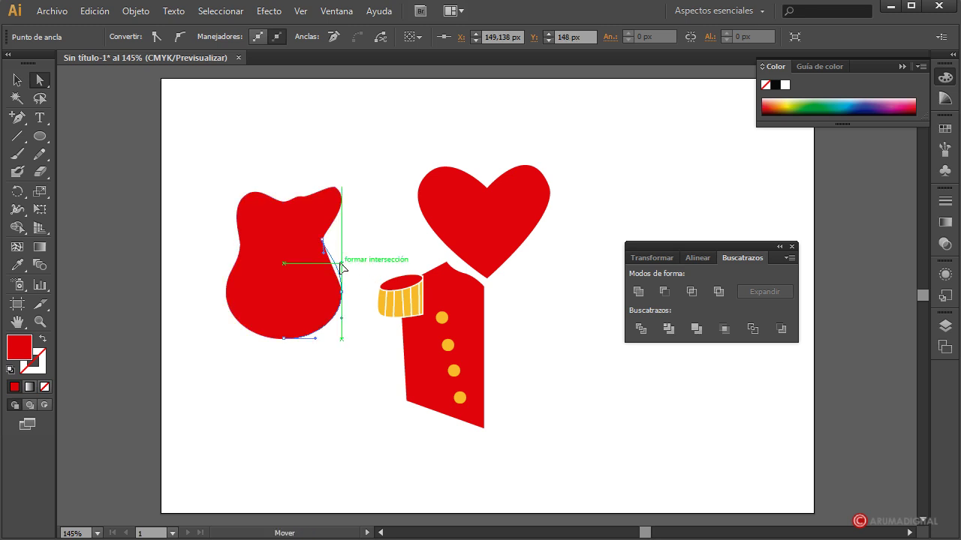
left_click_drag(301, 197, 342, 207)
left_click(351, 240)
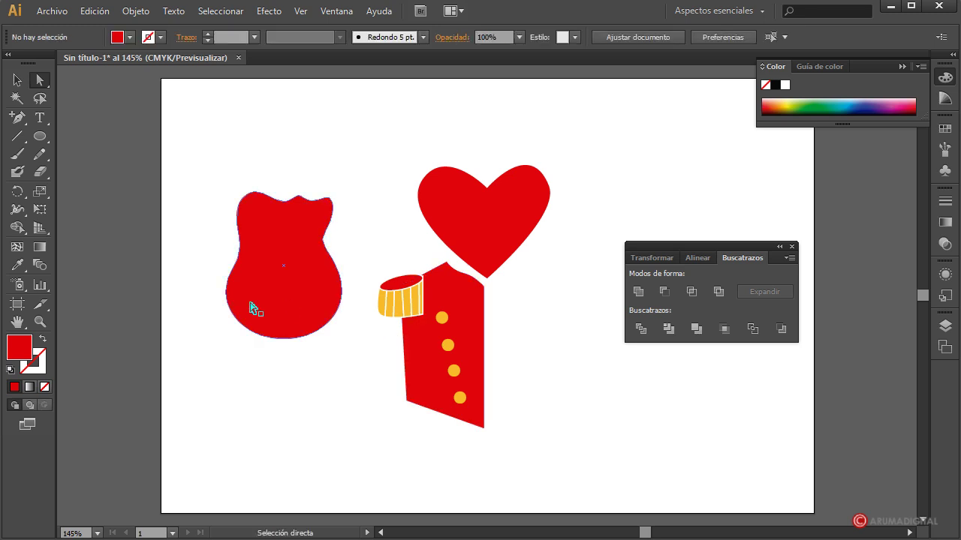
Draw a circle on the upper guitar body and shrink it to sound-hole size.
left_click_drag(40, 139, 109, 168)
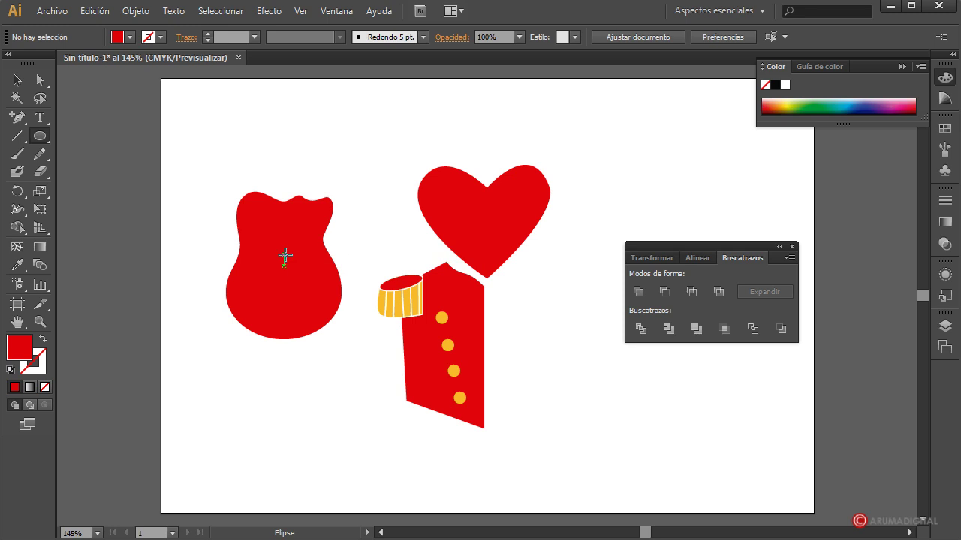
left_click_drag(285, 252, 342, 218)
left_click(17, 79)
left_click_drag(319, 249, 297, 264)
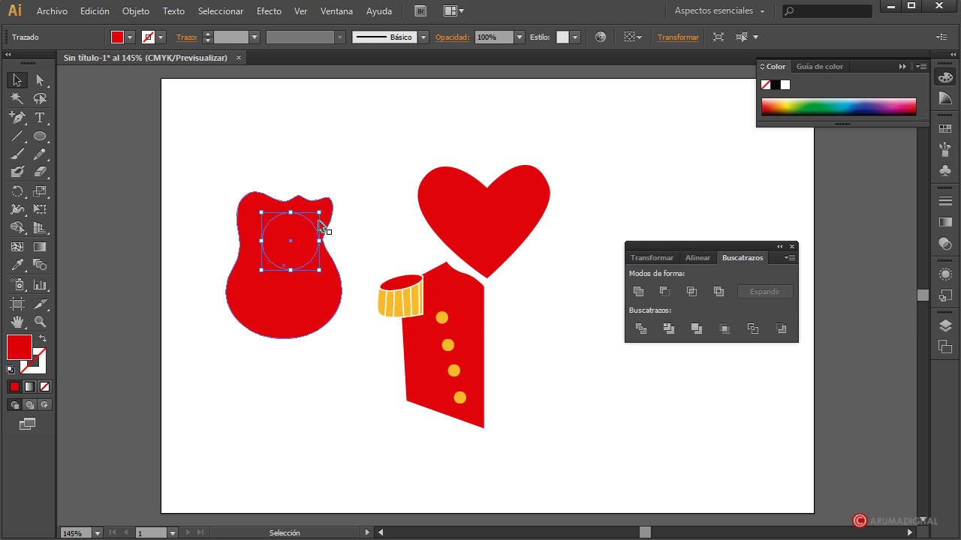
left_click_drag(320, 213, 297, 244)
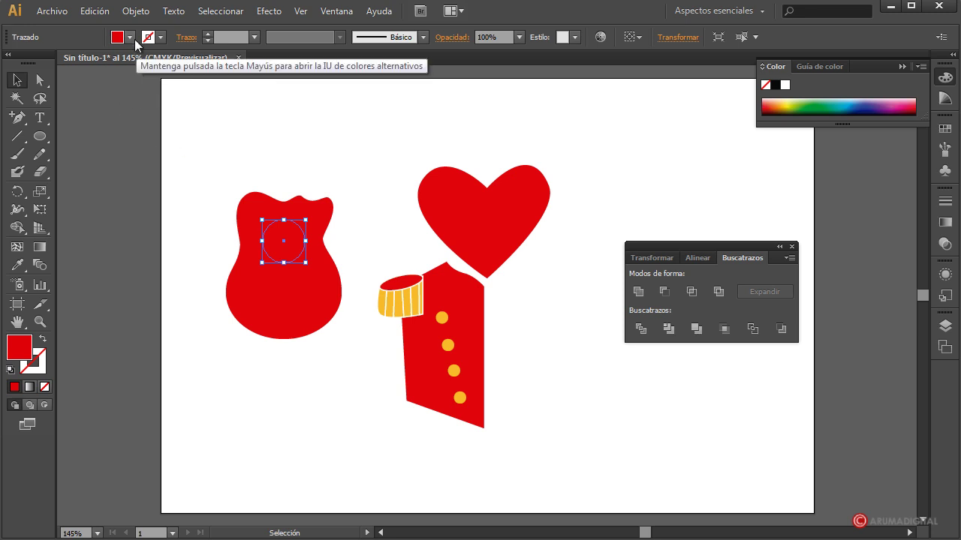
Fill the sound hole black with a white outline and nudge it into place.
left_click(131, 37)
left_click(7, 63)
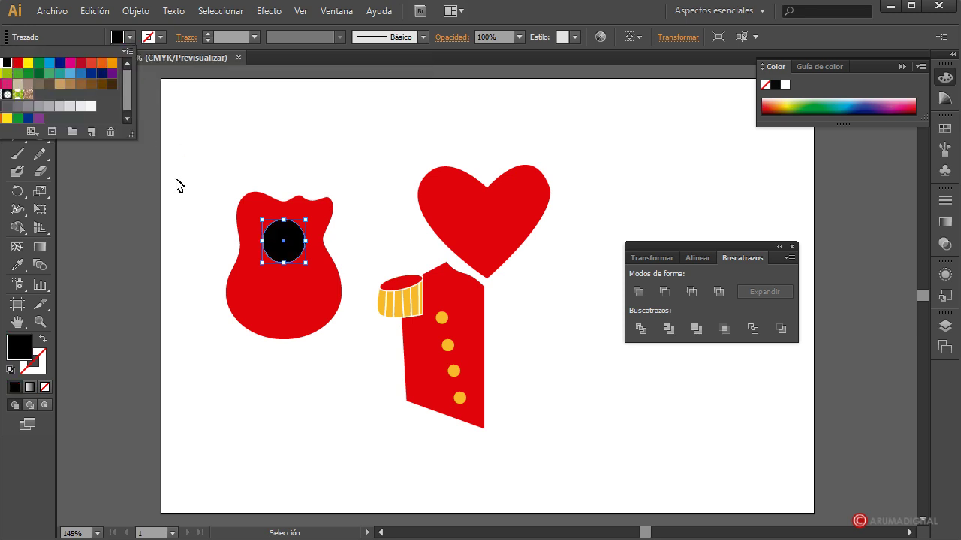
left_click(163, 36)
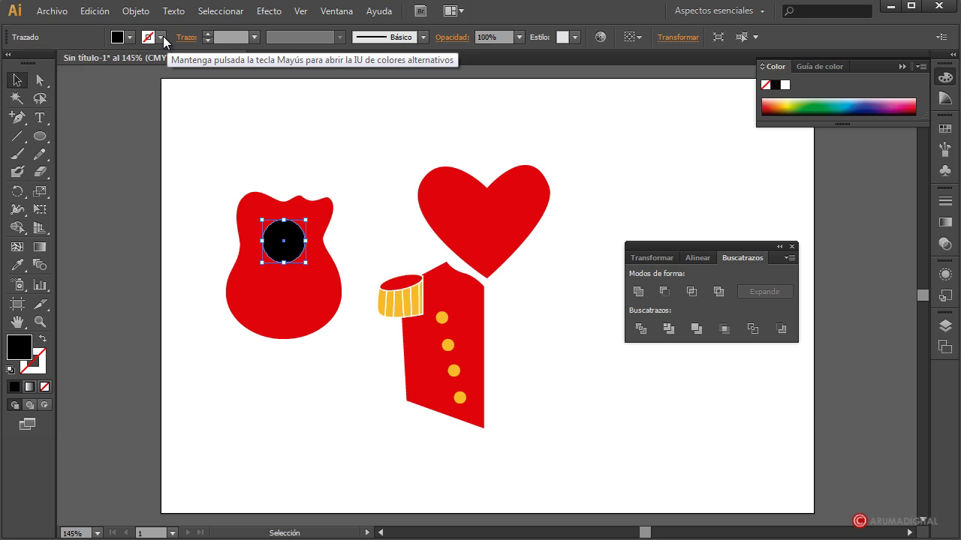
left_click(28, 64)
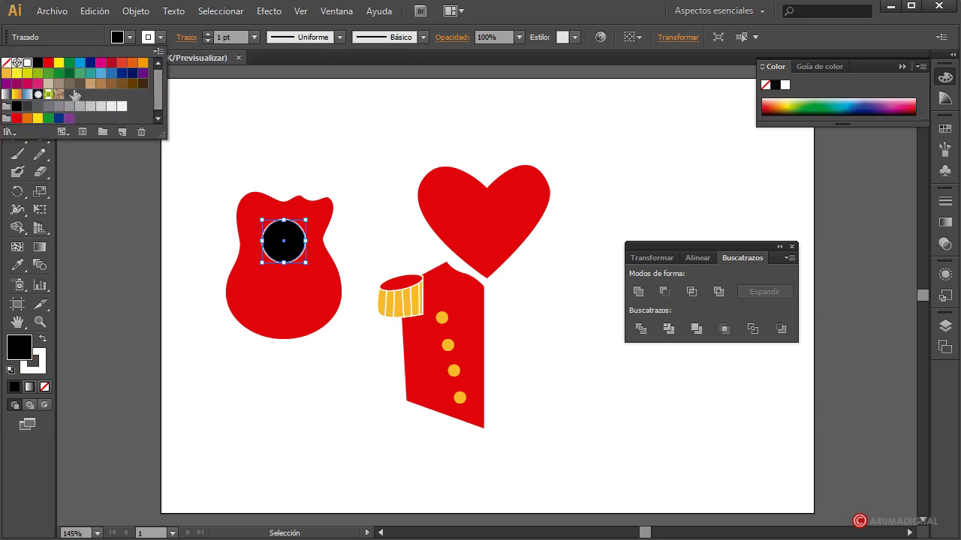
left_click(355, 140)
left_click(376, 184)
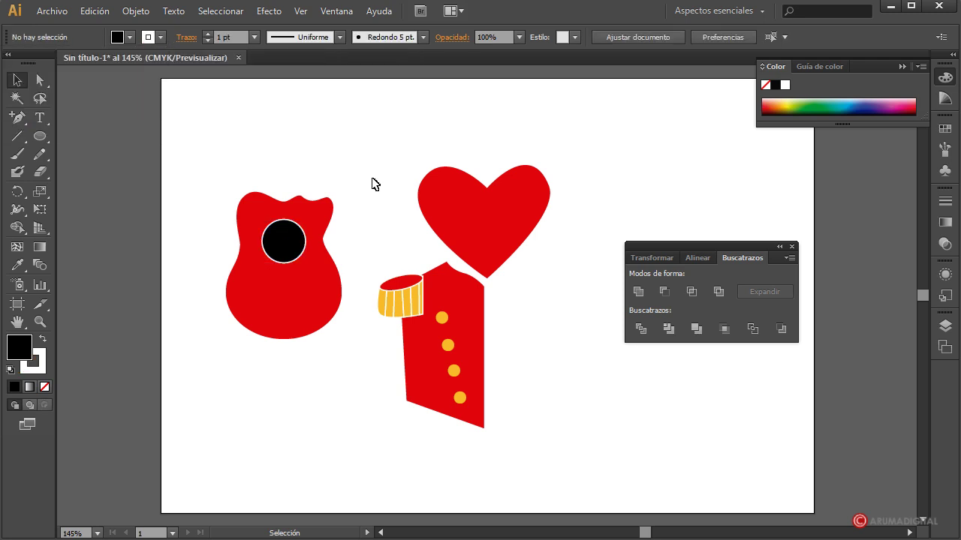
left_click(282, 256)
left_click_drag(284, 257, 274, 240)
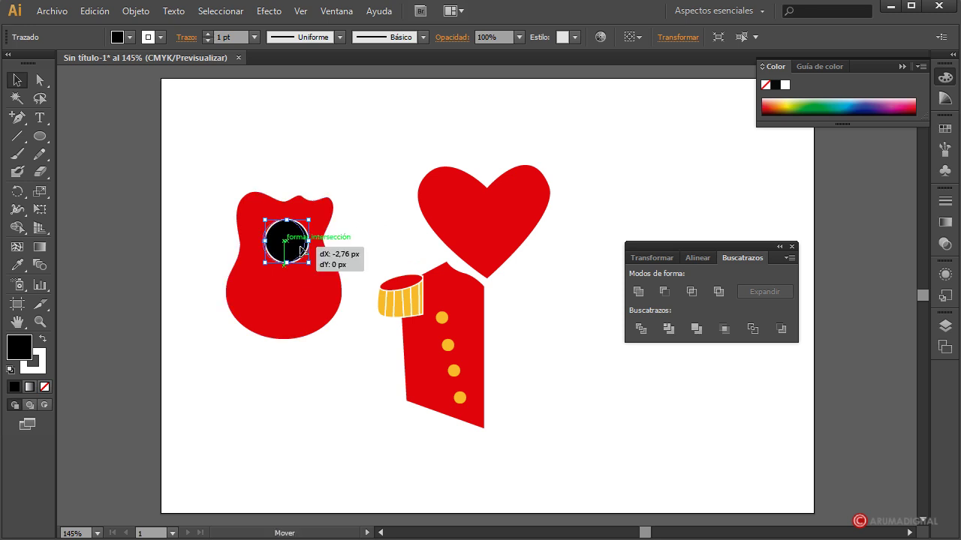
left_click(374, 239)
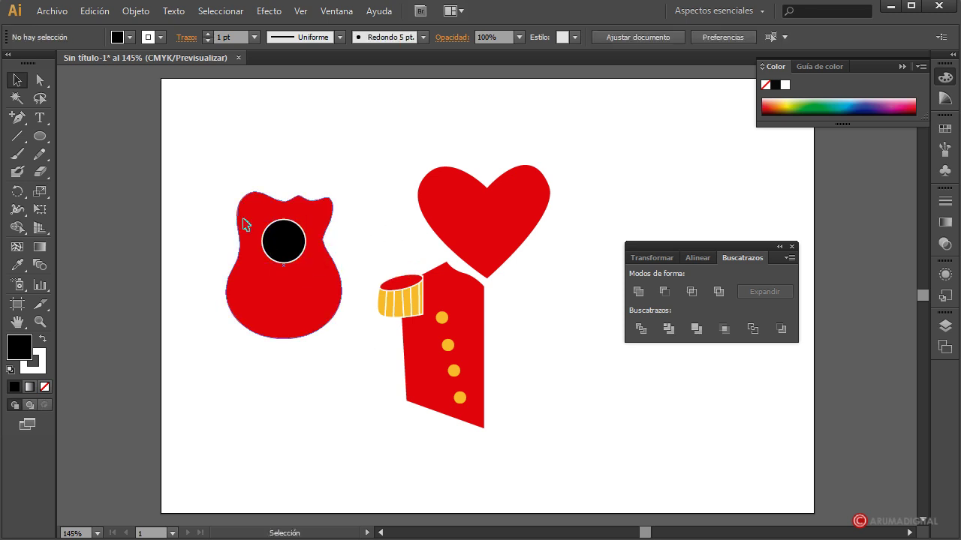
Draw a thin white rectangle below the sound hole and a flat ellipse across it.
left_click(39, 139)
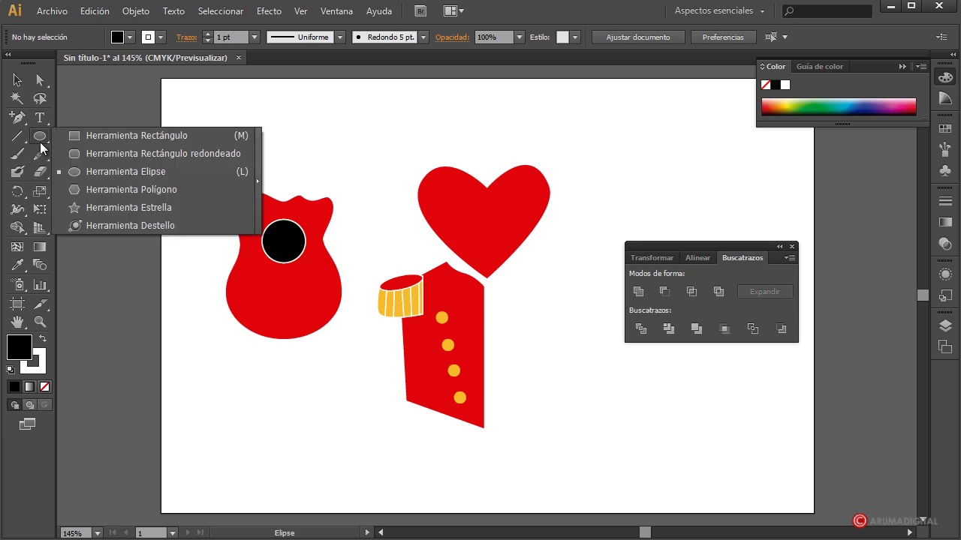
left_click(97, 138)
left_click_drag(263, 289, 307, 296)
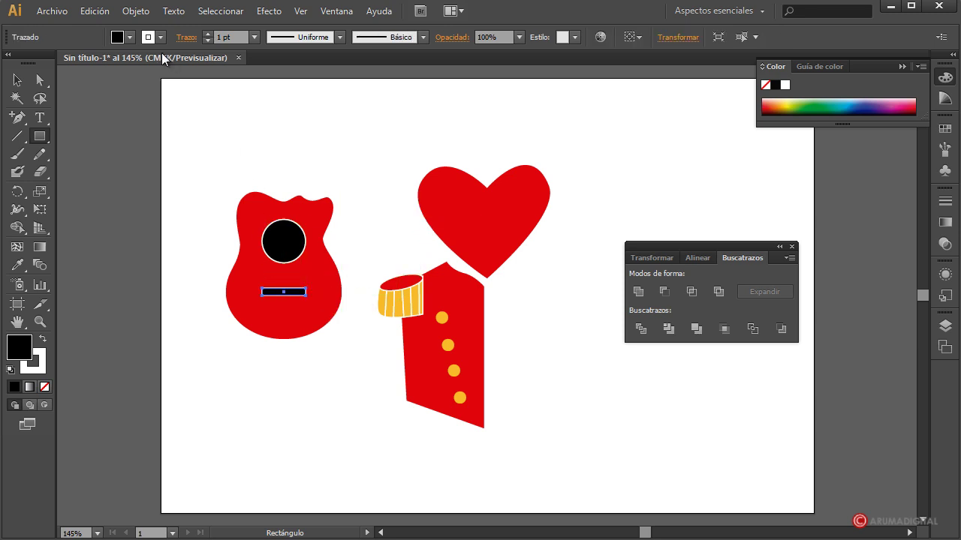
left_click(130, 37)
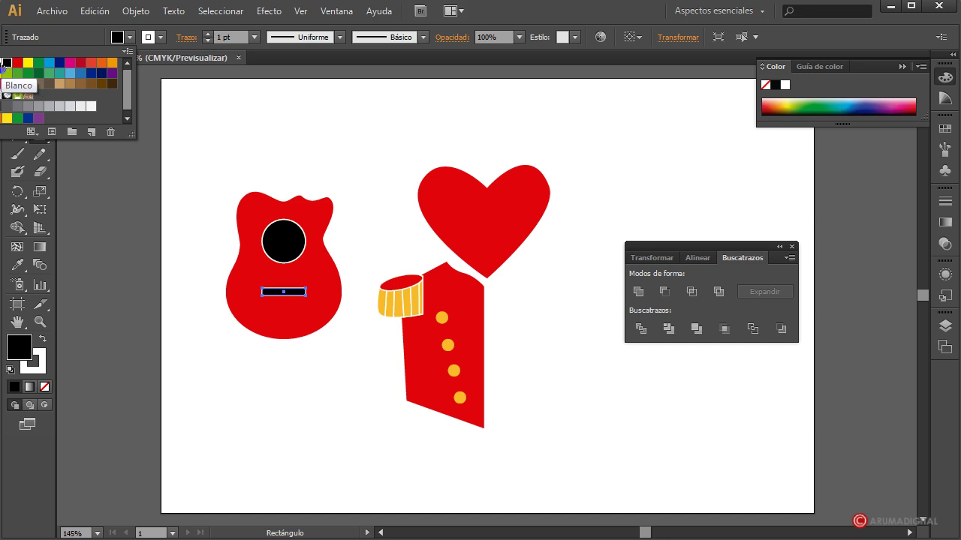
left_click(3, 70)
left_click(508, 4)
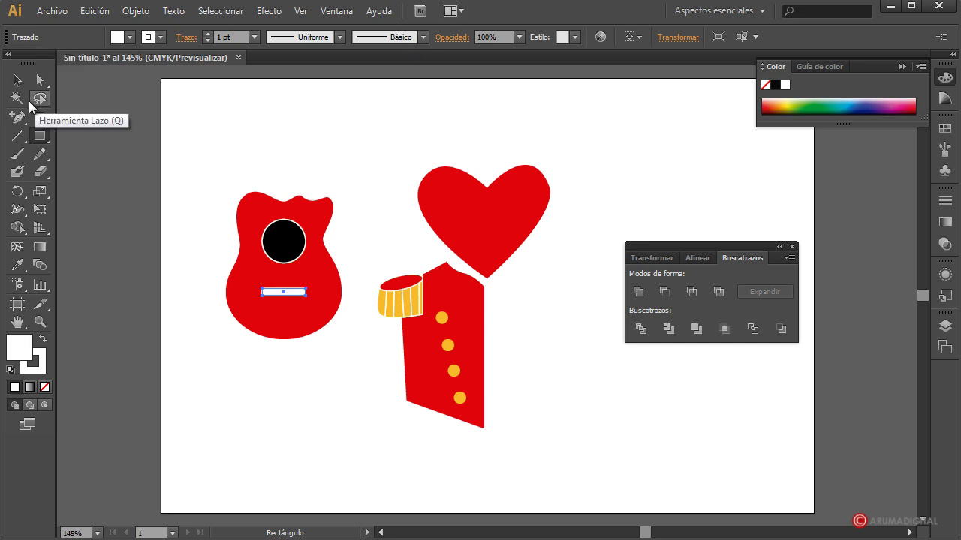
left_click_drag(40, 139, 120, 170)
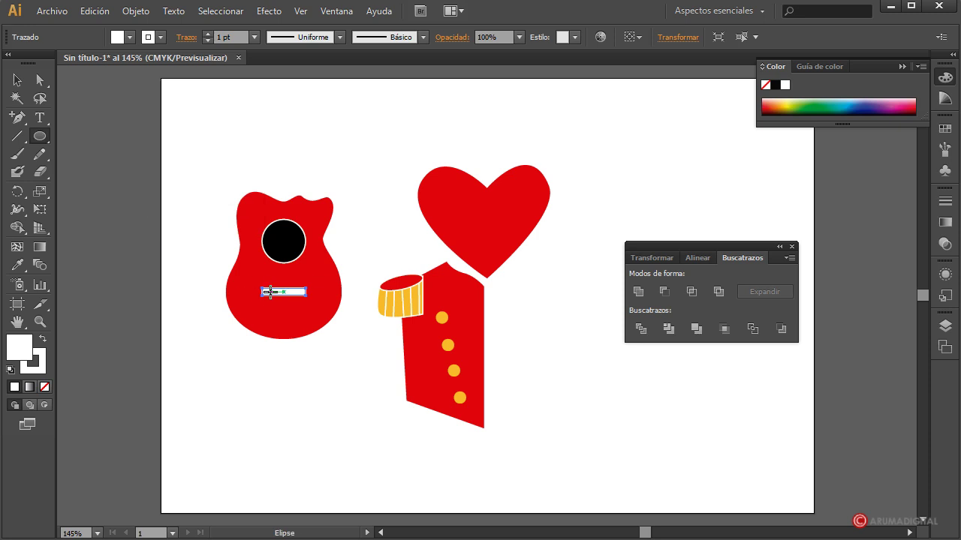
left_click_drag(269, 293, 301, 298)
Shift the flat ellipse onto the white bridge bar and select it.
left_click(18, 80)
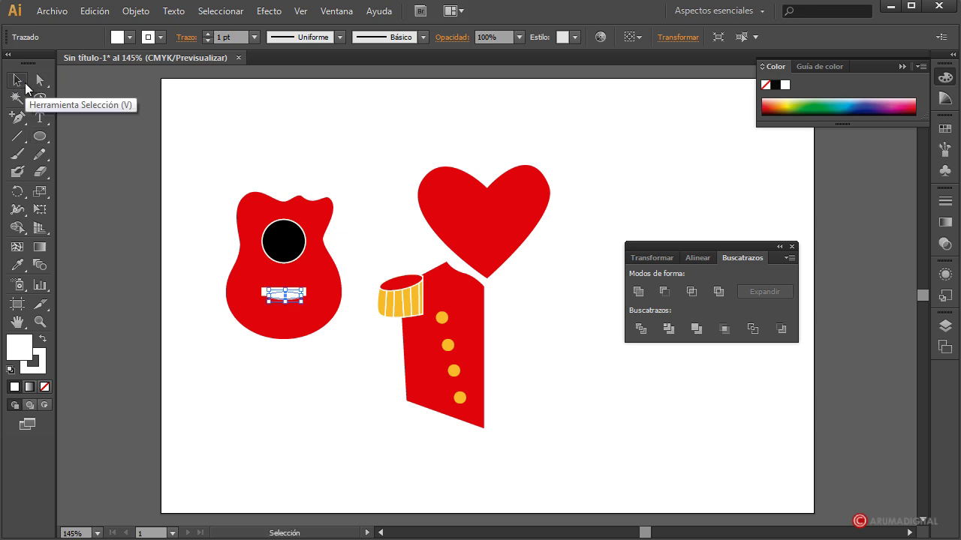
left_click_drag(300, 298, 293, 298)
left_click(364, 253)
left_click(290, 293)
left_click(372, 264)
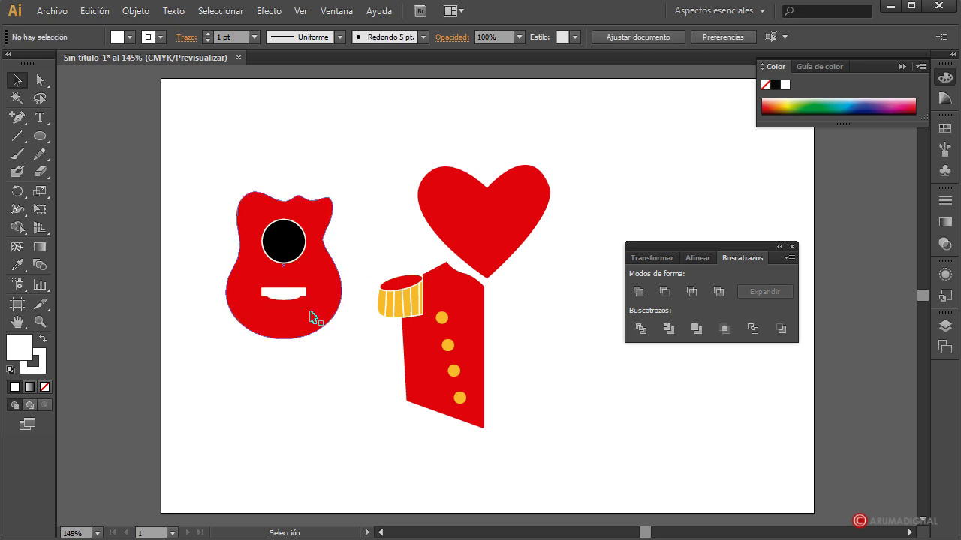
left_click(274, 294)
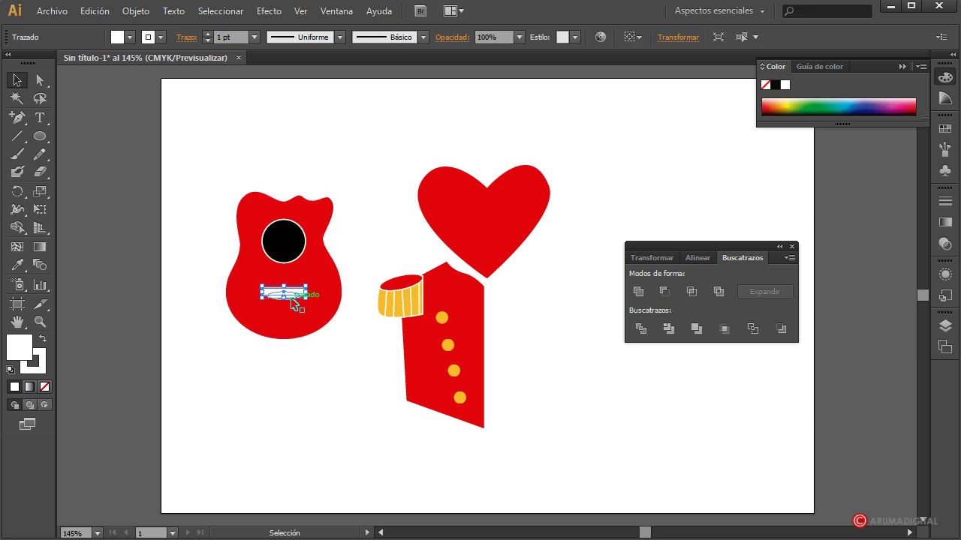
left_click(294, 298)
Give the bridge a light grey fill and grey outline, then nudge it into place.
left_click(129, 37)
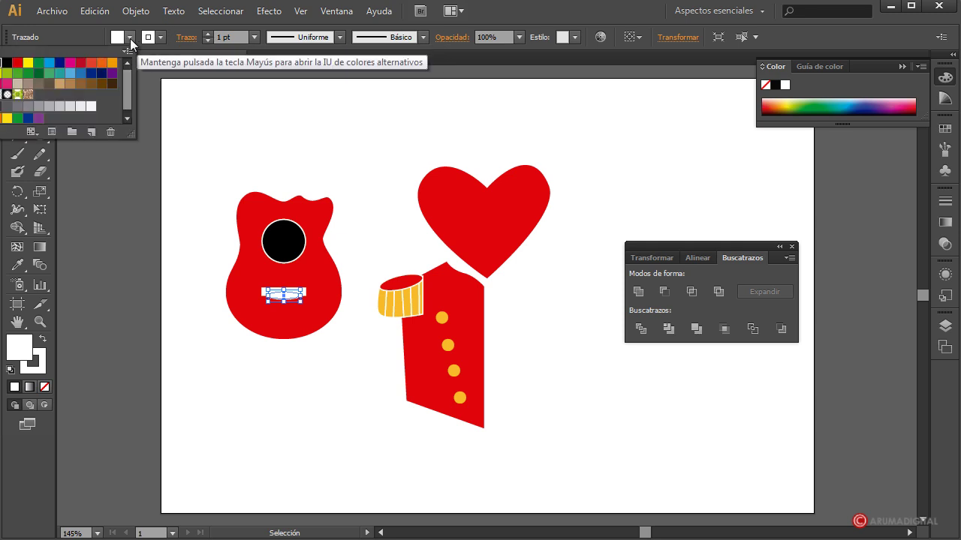
left_click(70, 106)
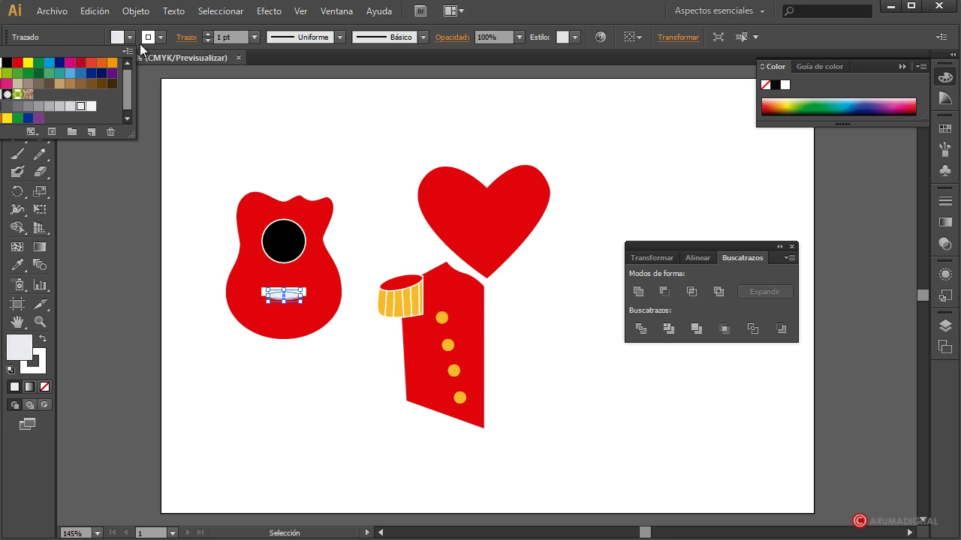
left_click(160, 37)
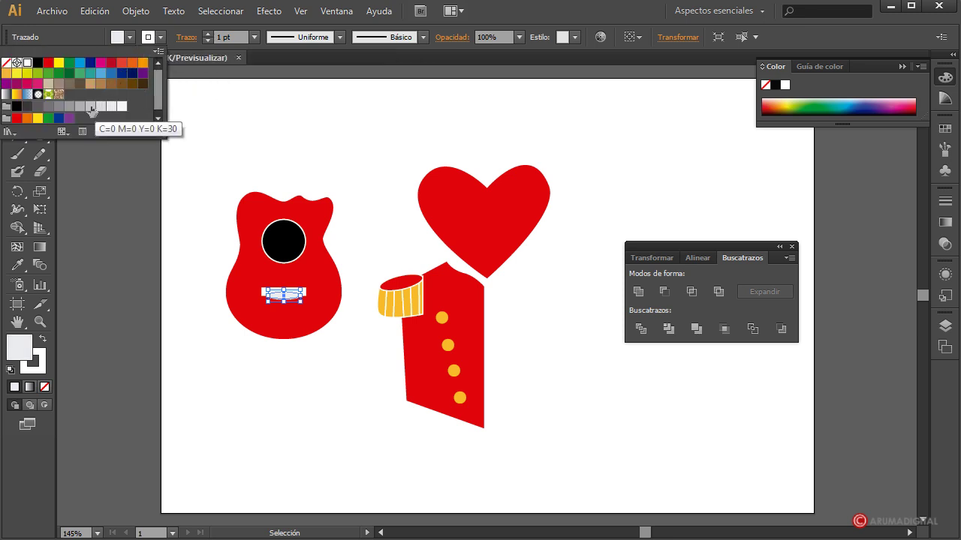
left_click(90, 106)
left_click(358, 143)
left_click_drag(311, 305, 315, 300)
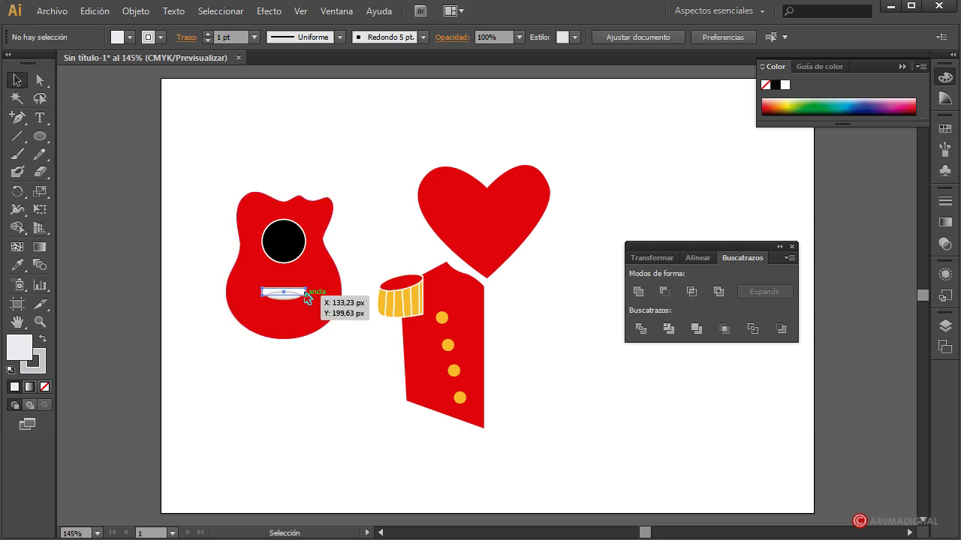
key("a")
key("v")
left_click(355, 216)
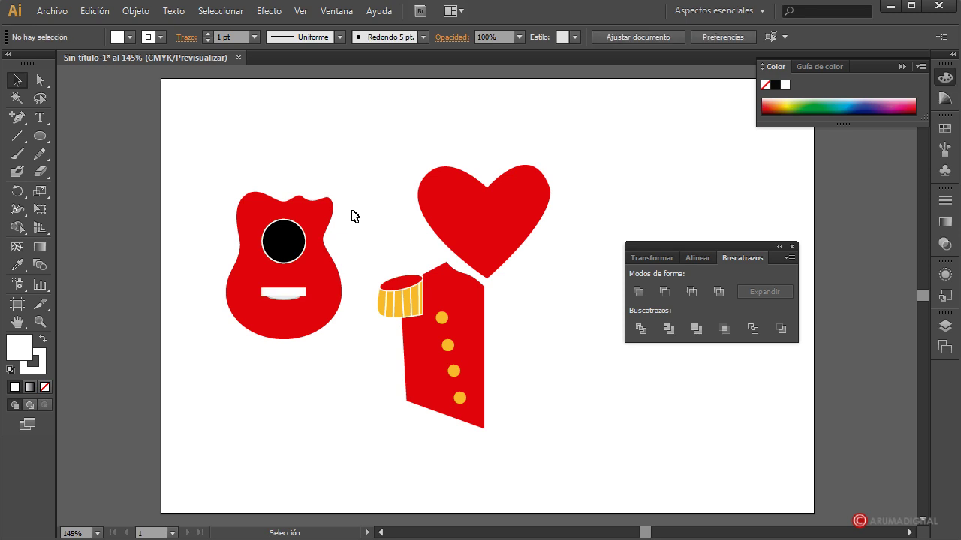
Enlarge the guitar's black sound hole slightly.
left_click(314, 295)
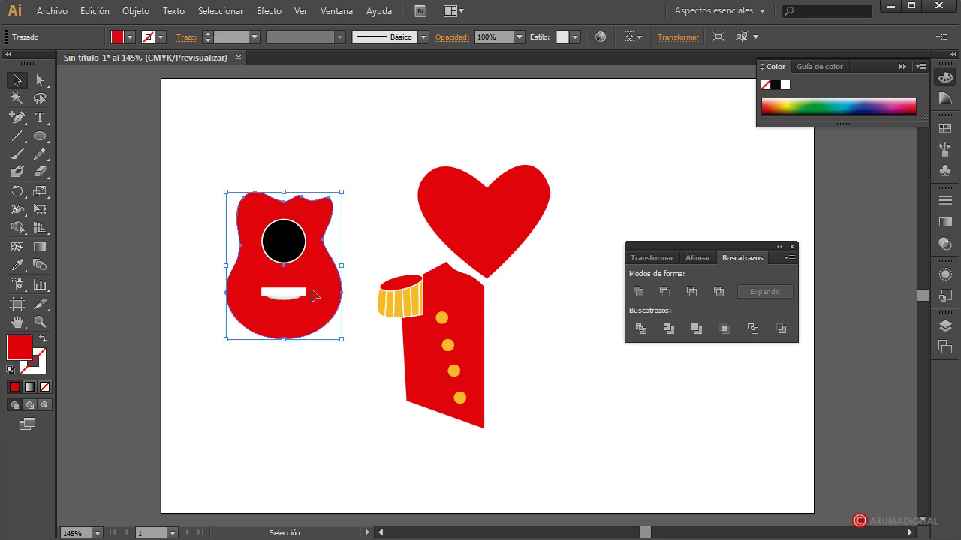
left_click(294, 292)
left_click(374, 277)
left_click(293, 300)
left_click(368, 272)
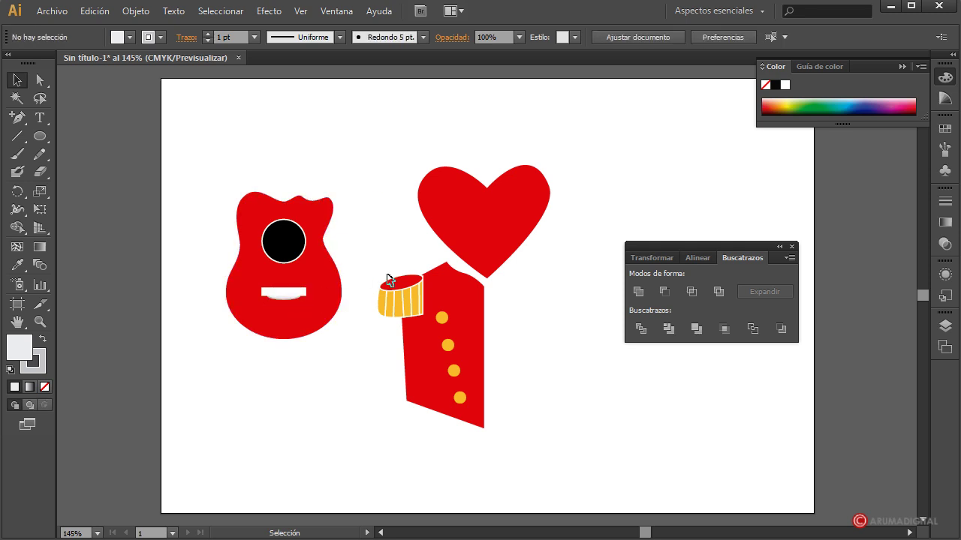
left_click(296, 257)
left_click(394, 202)
left_click(295, 237)
left_click_drag(298, 223, 307, 218)
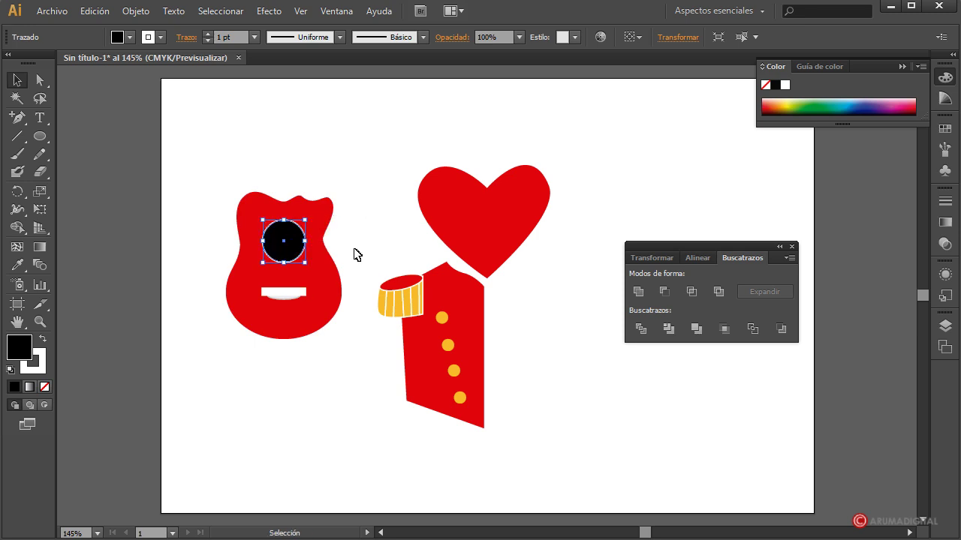
left_click(349, 358)
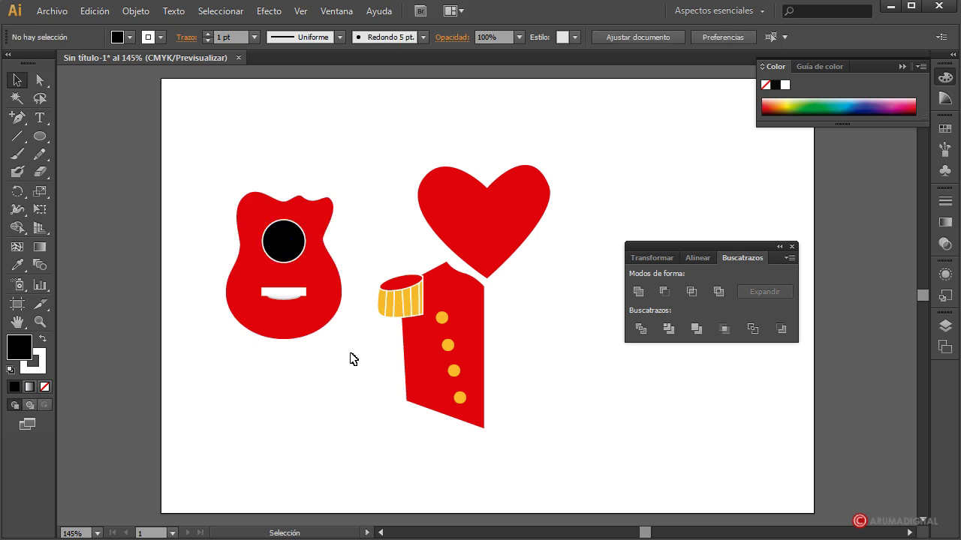
left_click(291, 256)
left_click_drag(304, 221, 308, 216)
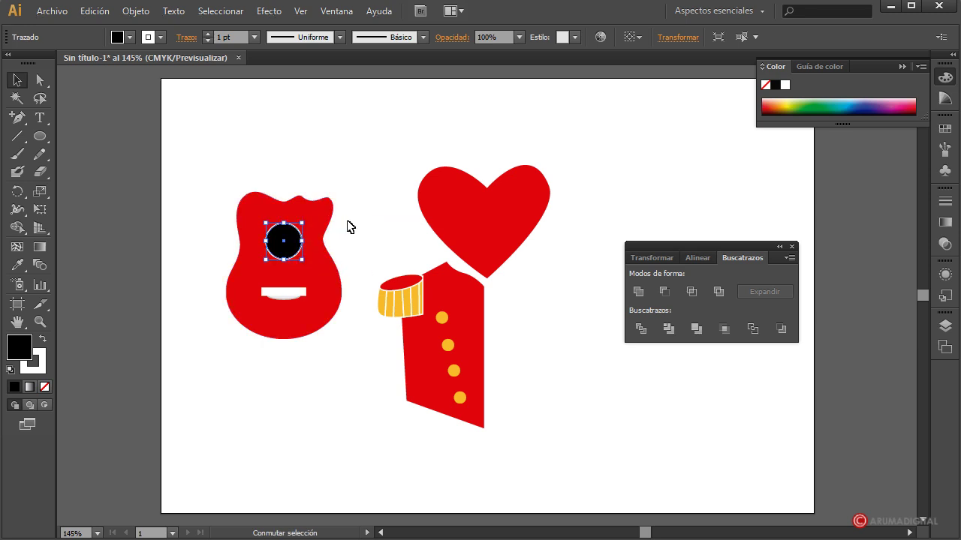
left_click(370, 220)
Give the red guitar body a white outline from the Stroke swatches.
left_click_drag(216, 174, 338, 364)
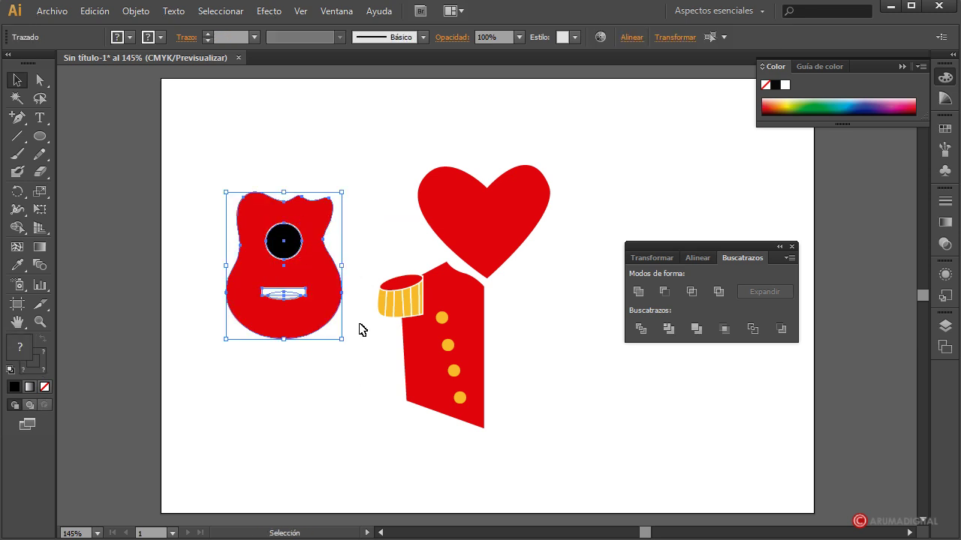
left_click(368, 210)
left_click(329, 218)
left_click(160, 37)
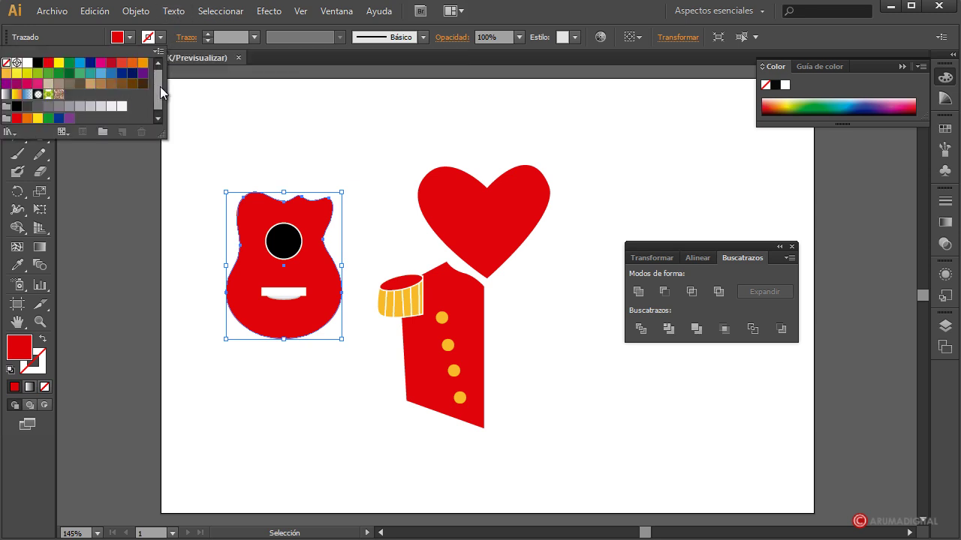
left_click(27, 63)
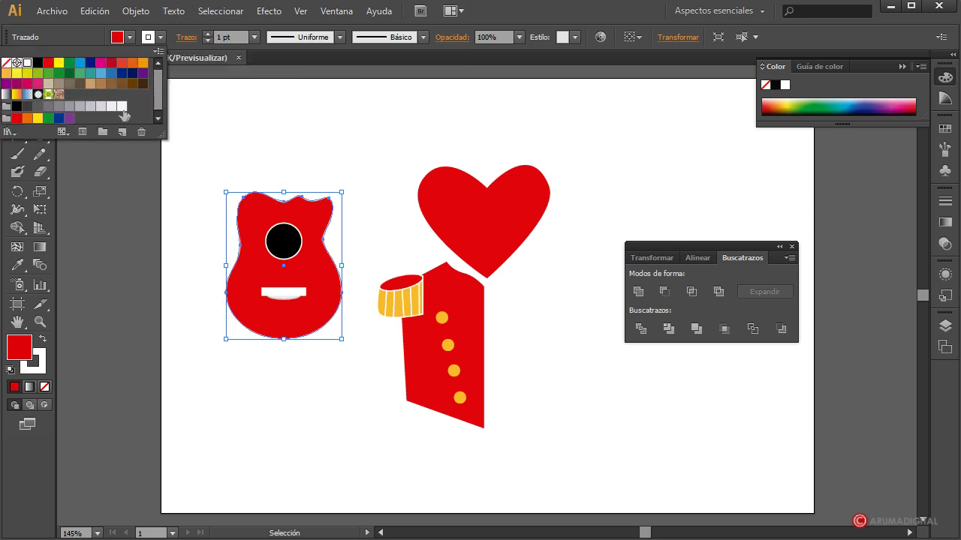
left_click(335, 159)
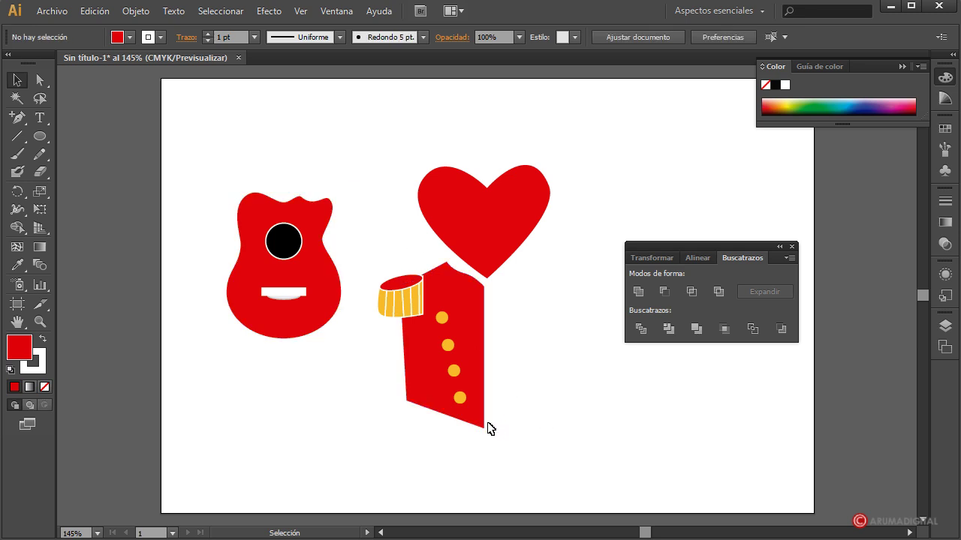
scroll(517, 398, "down", 1)
scroll(517, 398, "down", 1)
Group the guitar's shapes and move the group onto the jacket's lower right.
left_click_drag(218, 133, 337, 328)
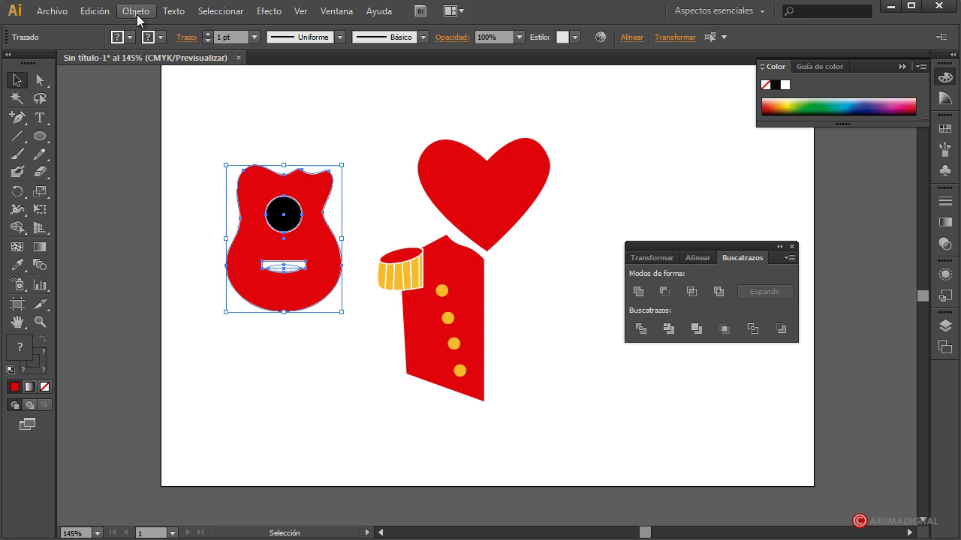
left_click(136, 15)
left_click(156, 67)
mouse_move(313, 248)
left_mouse_down()
mouse_move(523, 412)
mouse_move(516, 419)
left_mouse_up()
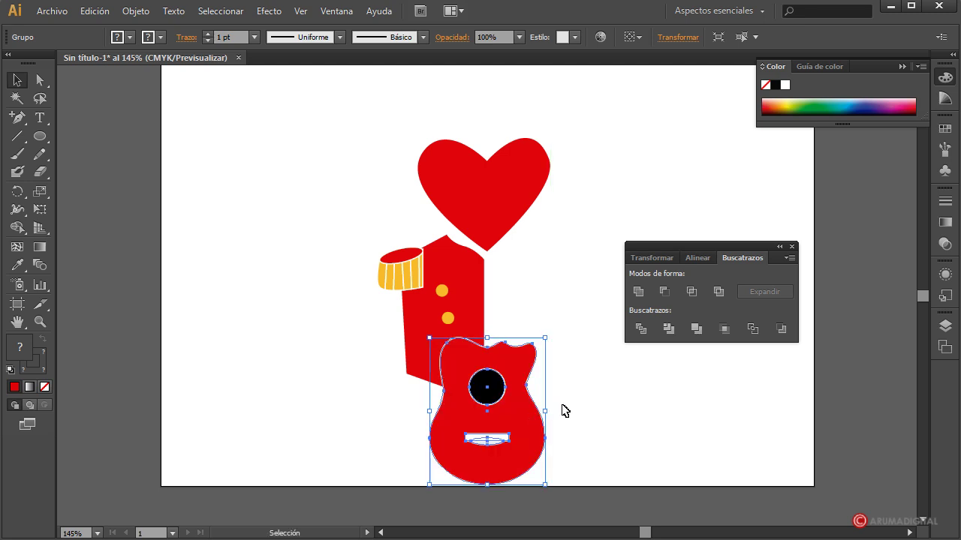
key("Right")
key("Right")
key("Right")
key("Right")
key("Right")
key("Right")
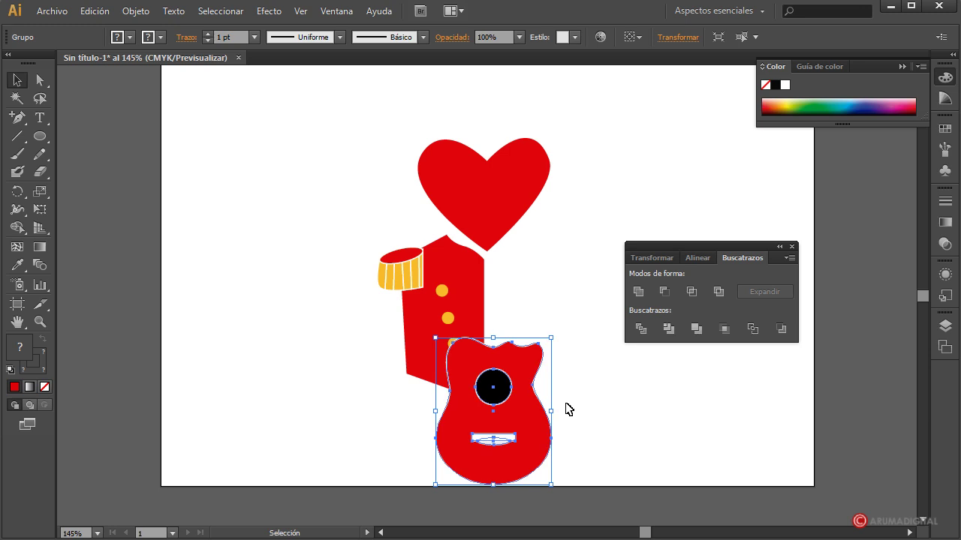
left_click(569, 409)
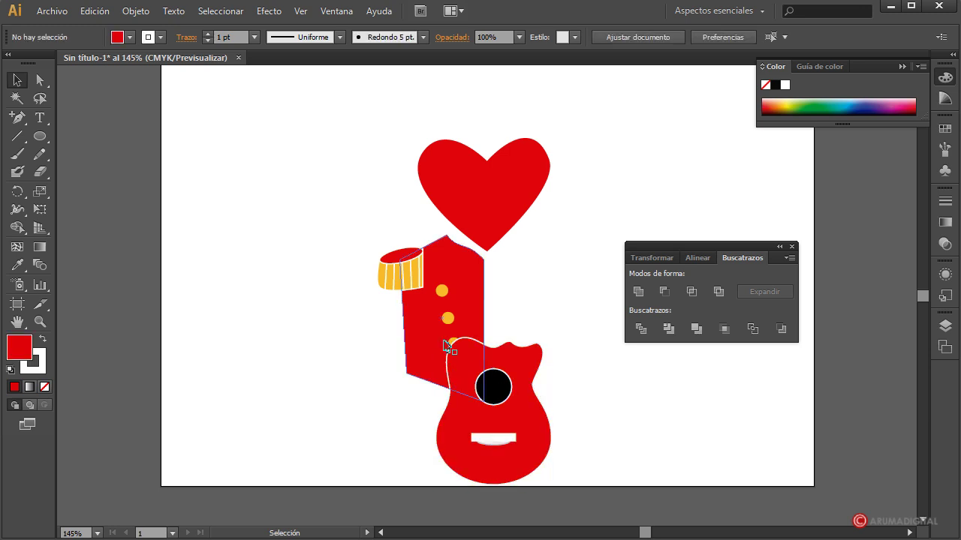
Send the guitar behind the jacket buttons and delete the extra yellow button.
left_click(530, 373)
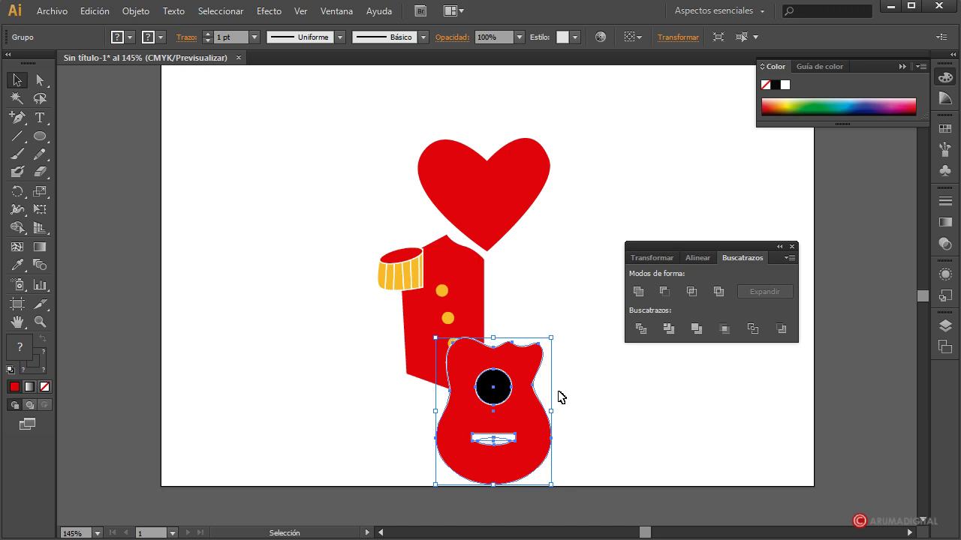
key("a")
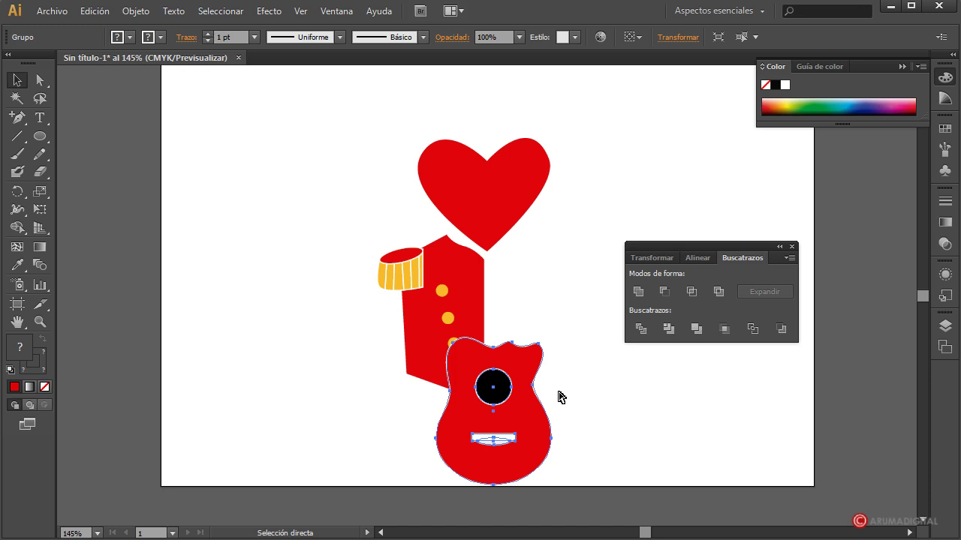
key("ctrl+[")
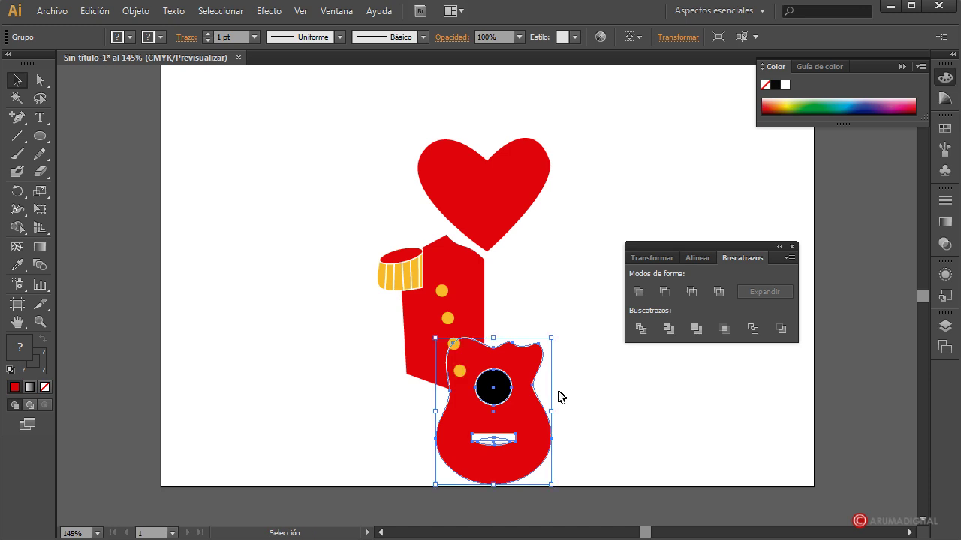
left_click(624, 392)
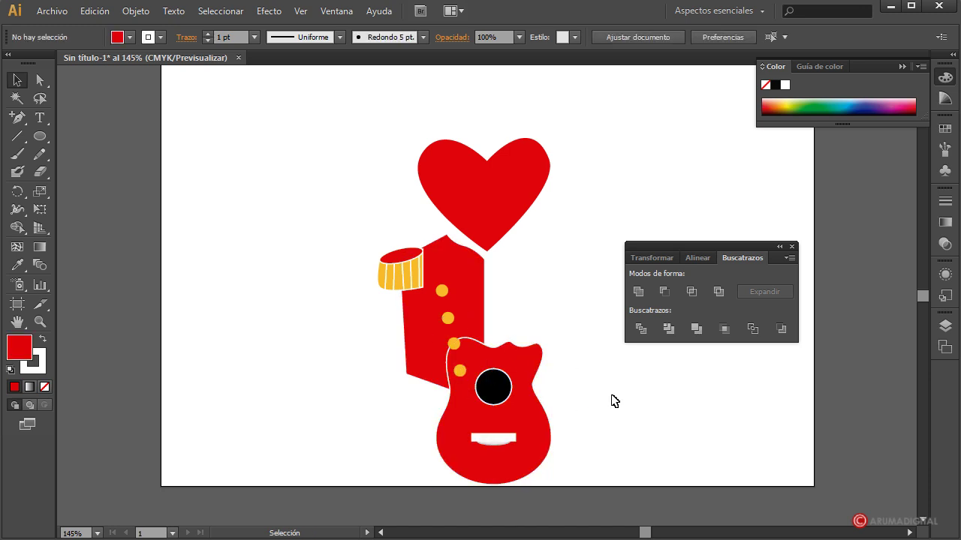
left_click(459, 371)
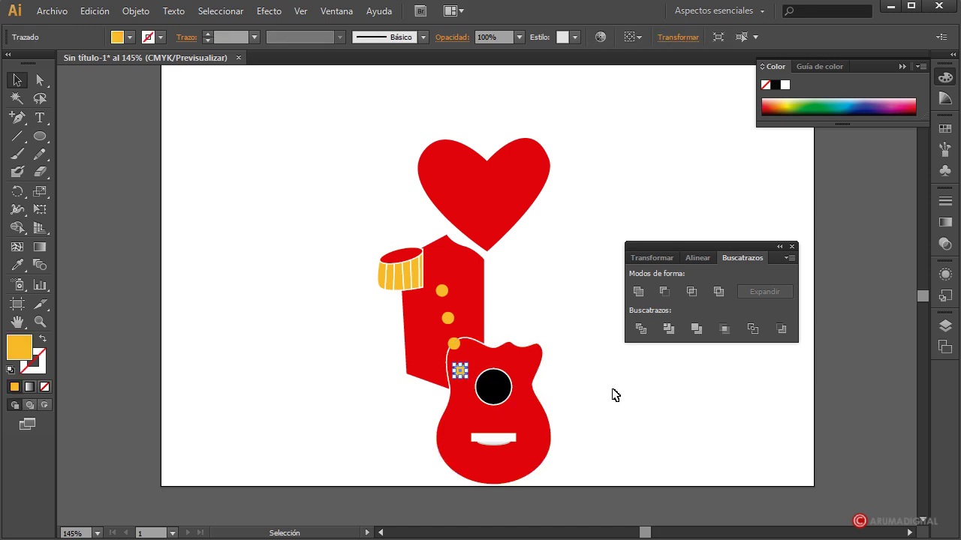
key("Delete")
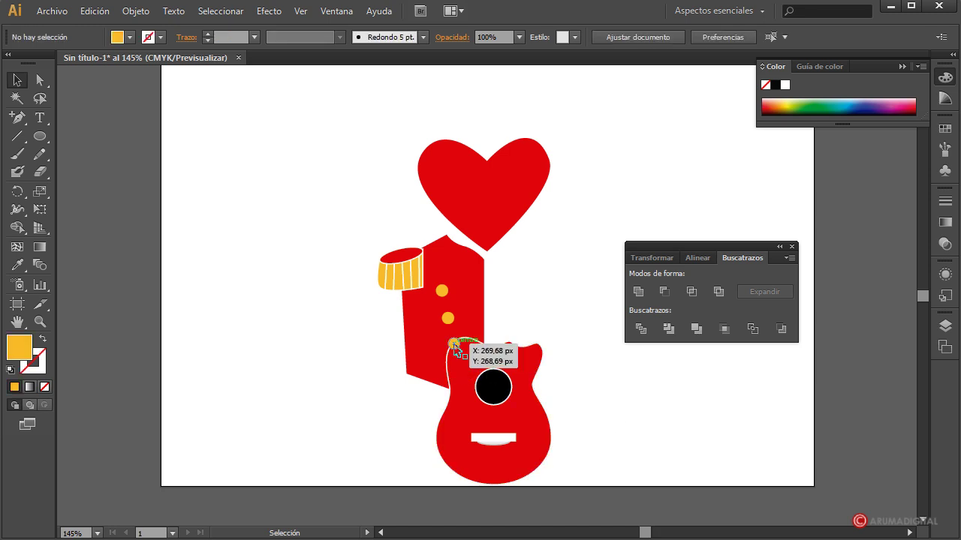
Nudge the guitar group down slightly, then select the whole composition.
left_click(522, 381)
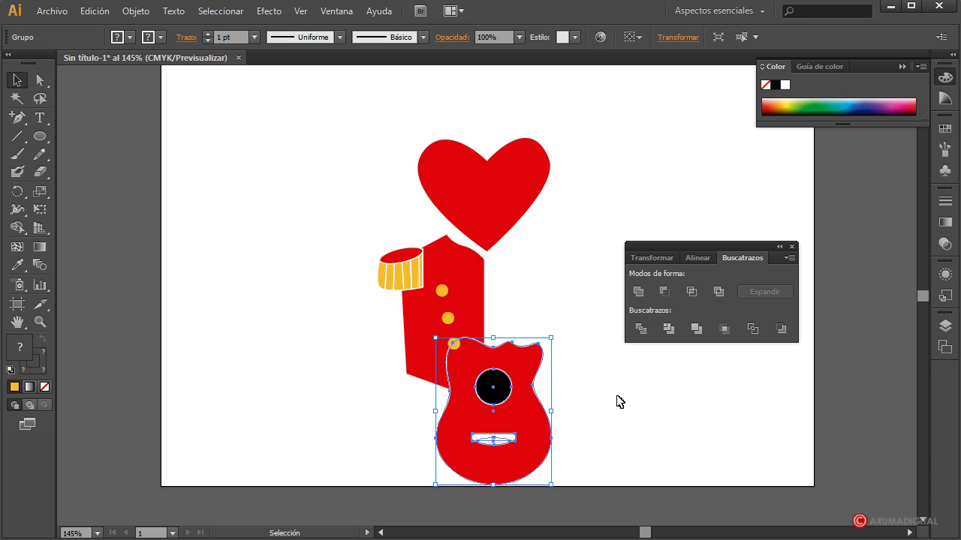
key("a")
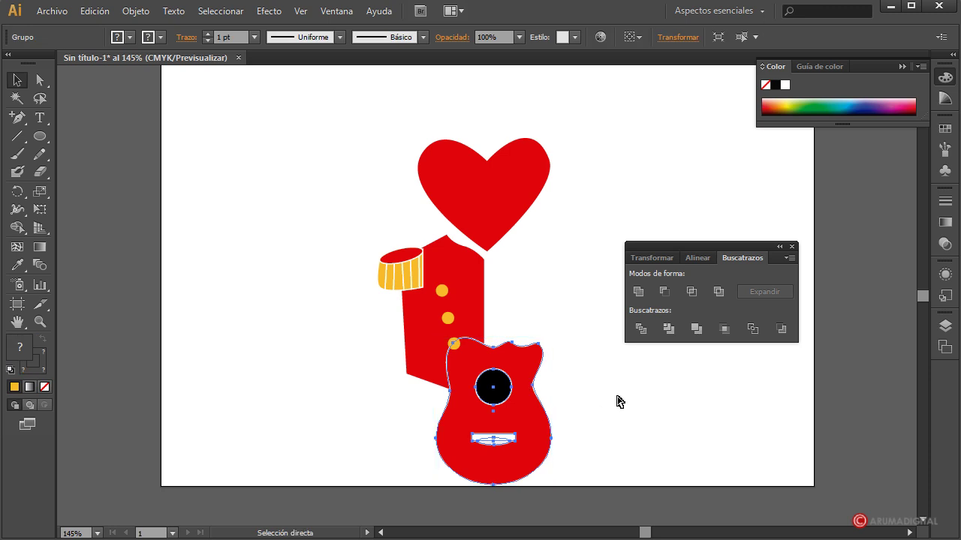
key("v")
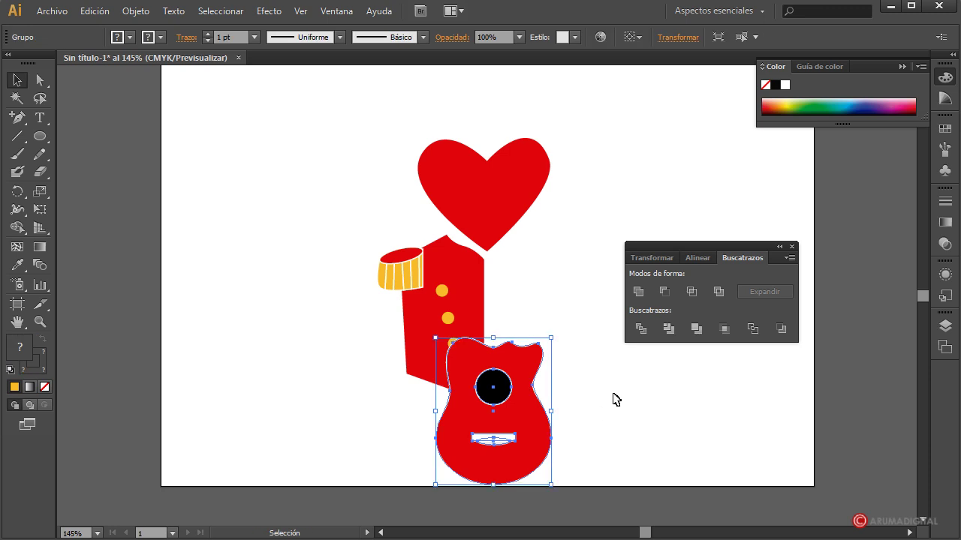
left_click(616, 399)
left_click(521, 399)
key("Down")
key("Down")
key("Down")
key("Down")
key("Down")
key("Down")
key("Down")
key("Down")
key("Down")
key("Down")
key("Down")
key("Down")
left_click(578, 394)
mouse_move(353, 175)
left_mouse_down()
mouse_move(528, 410)
mouse_move(524, 366)
left_mouse_up()
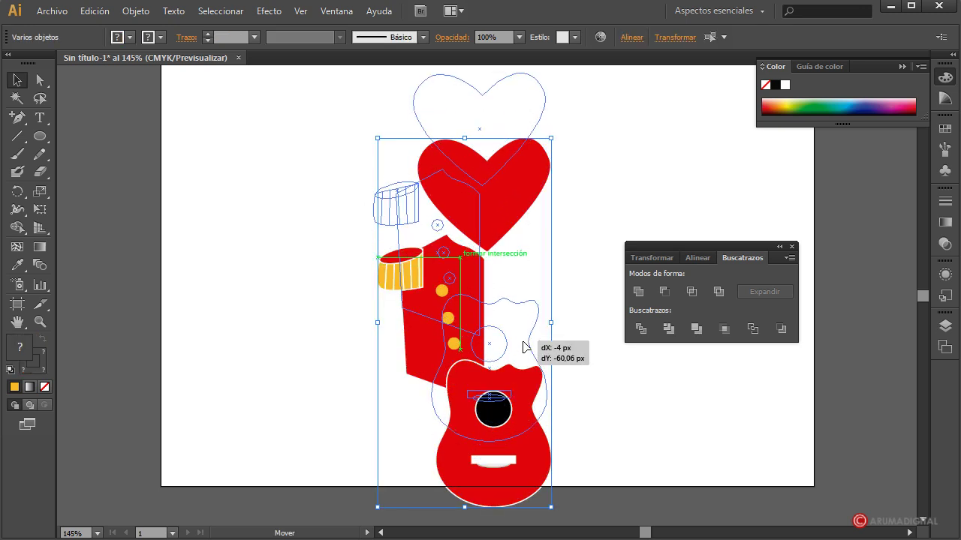
Draw a large yellow circle left of the guitar and send it behind the guitar and jacket.
left_click(572, 375)
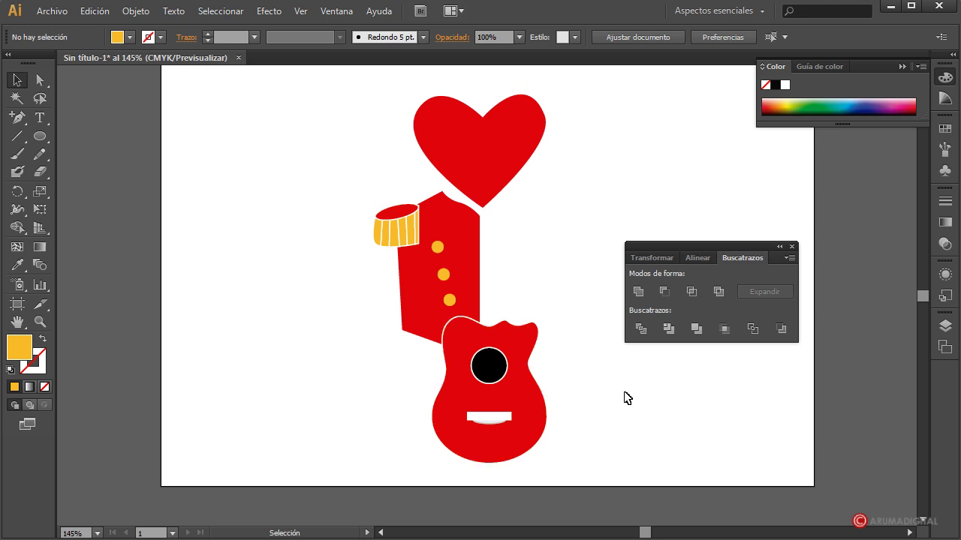
left_click(40, 136)
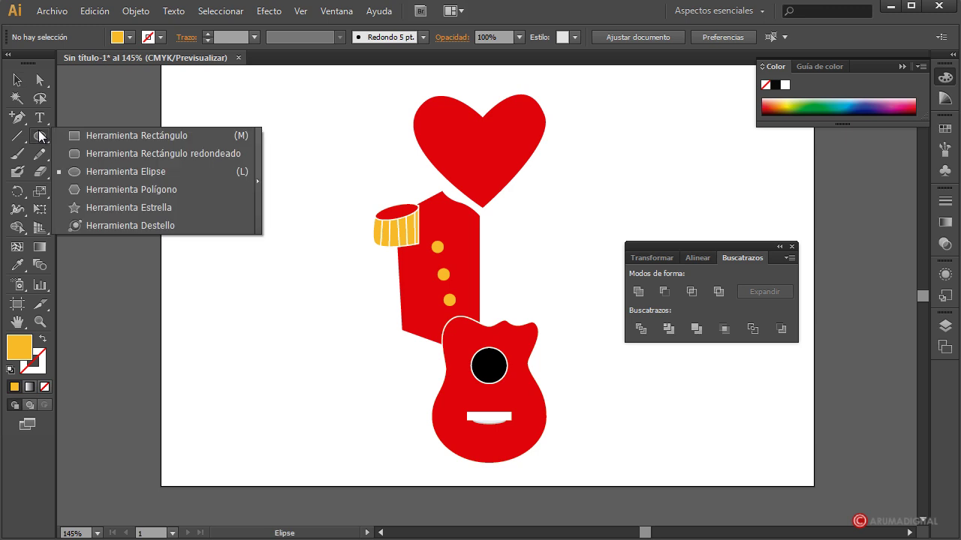
left_click(104, 174)
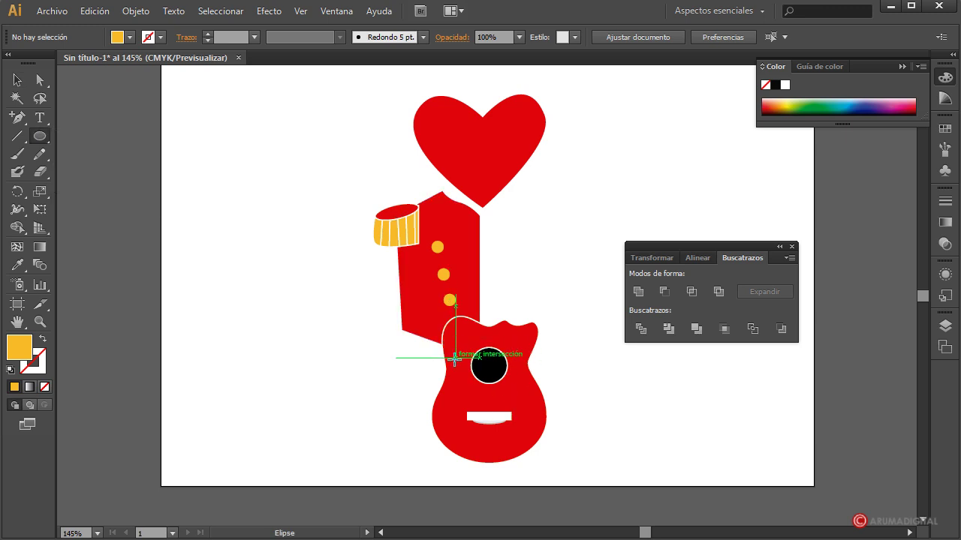
mouse_move(454, 358)
left_mouse_down()
mouse_move(565, 283)
mouse_move(459, 350)
left_mouse_up()
left_click(15, 81)
key("a")
key("ctrl+bracketleft")
key("ctrl+bracketleft")
key("v")
Draw a second circle at the guitar's lower left.
left_click(573, 374)
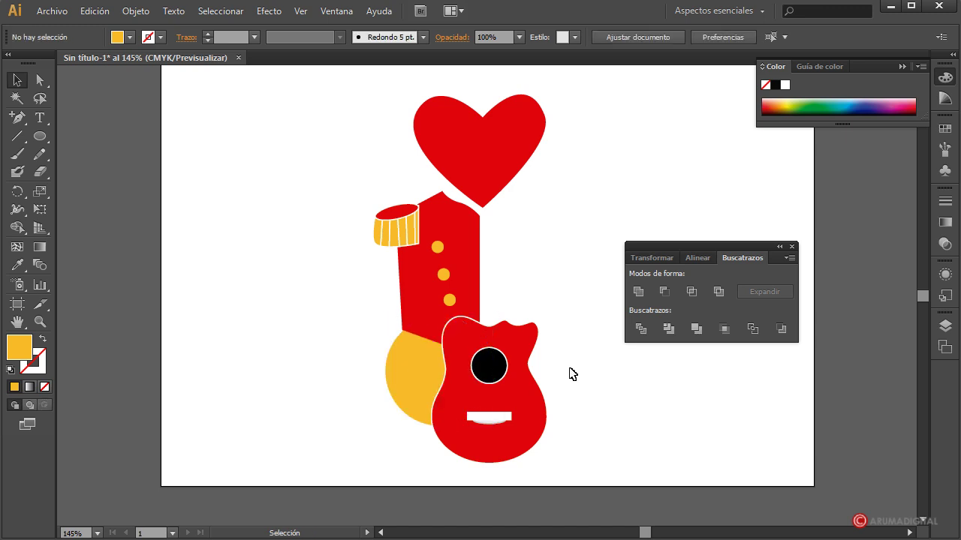
left_click(40, 136)
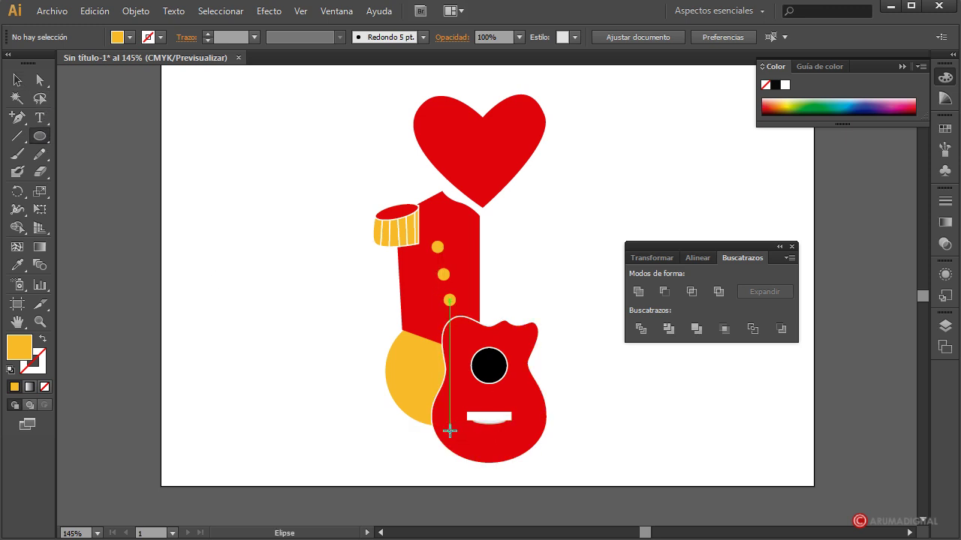
mouse_move(450, 431)
left_mouse_down()
mouse_move(562, 361)
mouse_move(489, 426)
left_mouse_up()
key("v")
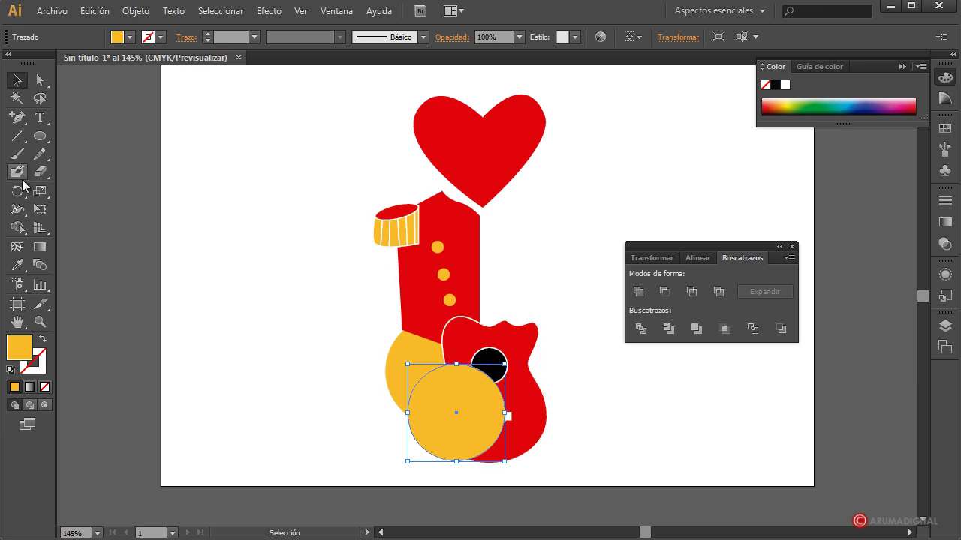
Fill the lower circle with the heart's red and send it behind the guitar body.
left_click(17, 265)
left_click(467, 194)
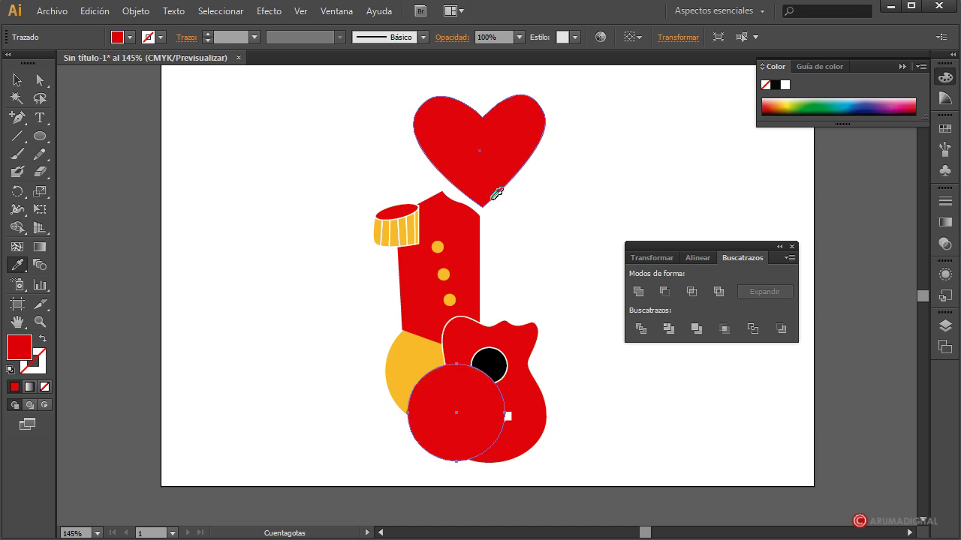
left_click(17, 79)
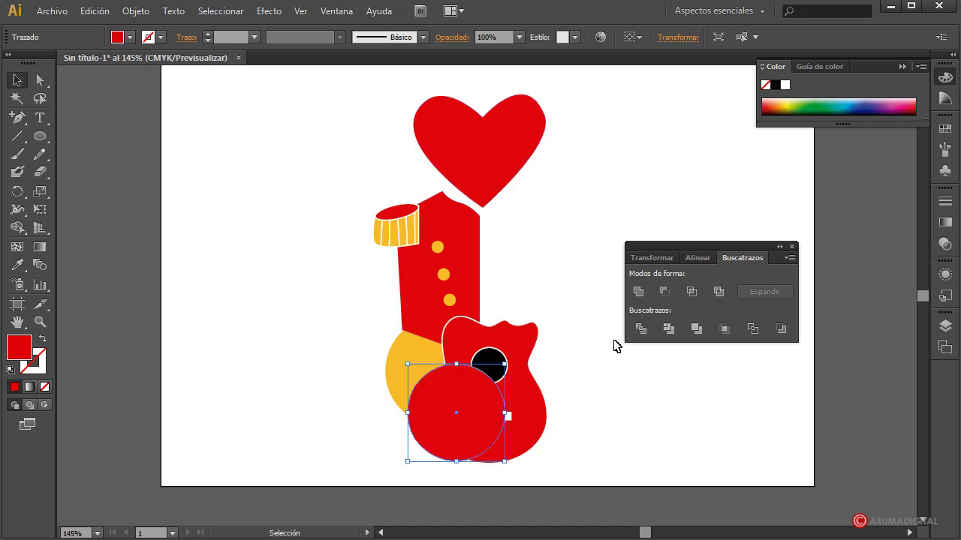
key("a")
key("ctrl+bracketleft")
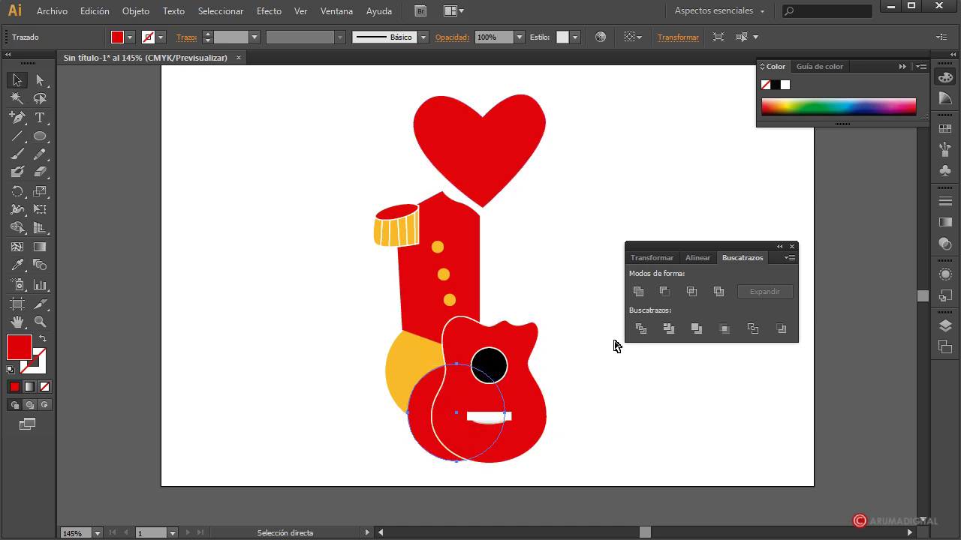
key("v")
left_click(622, 376)
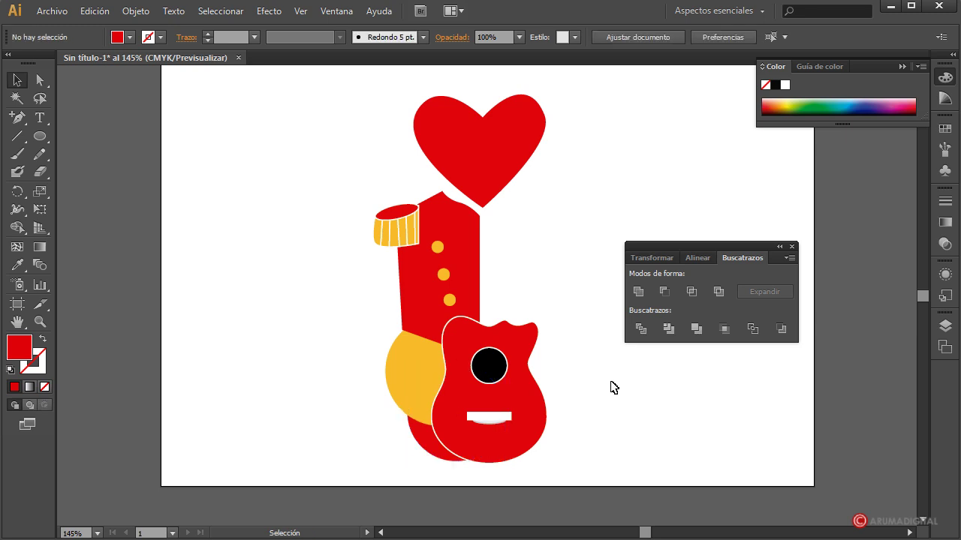
left_click_drag(40, 137, 84, 142)
left_click(85, 137)
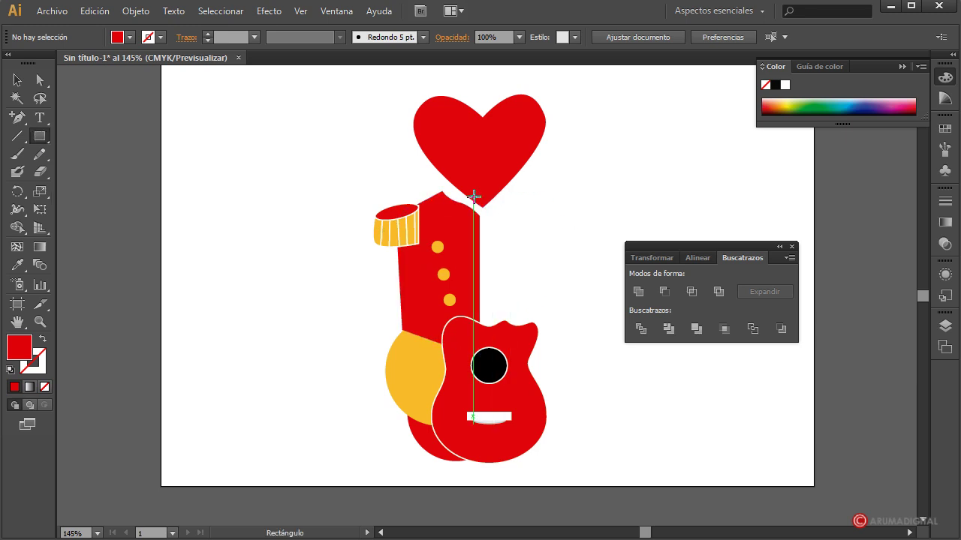
Draw a tall white rectangle running from the heart tip down to the guitar.
left_click_drag(476, 194, 505, 416)
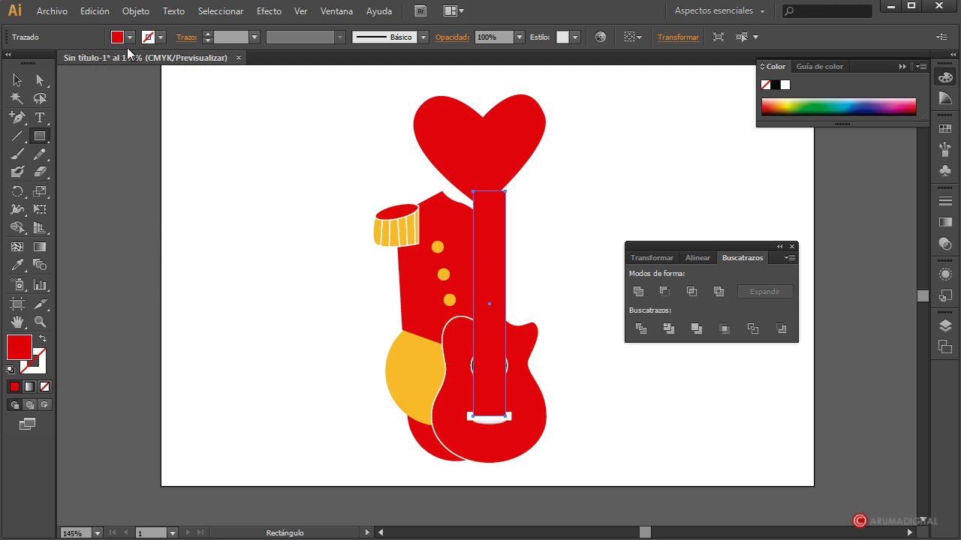
left_click(130, 37)
left_click(2, 63)
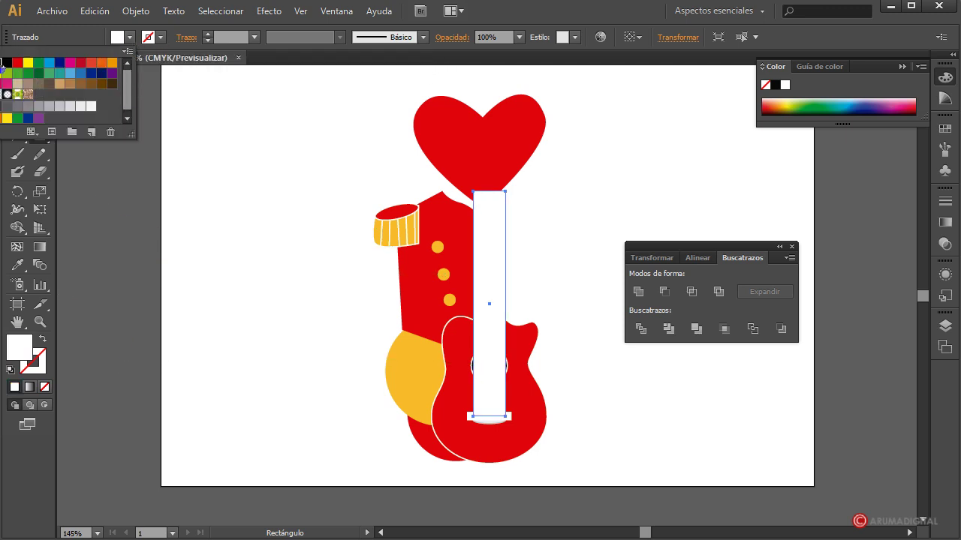
key("Escape")
key("a")
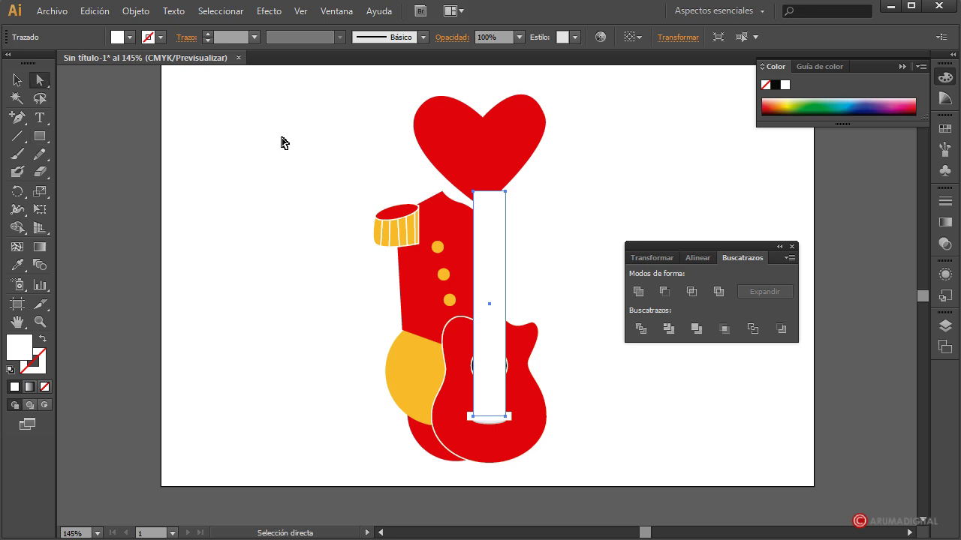
left_click_drag(473, 192, 501, 192)
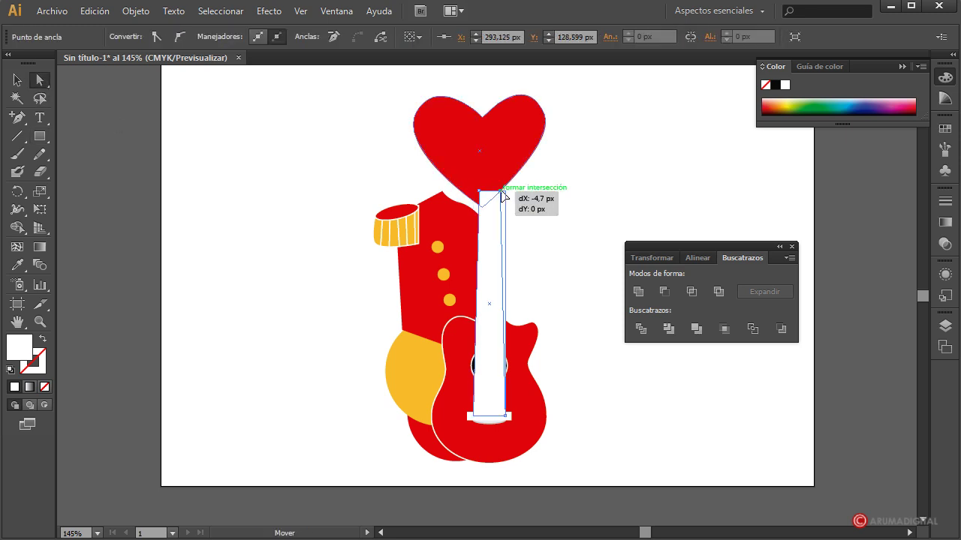
left_click(546, 234)
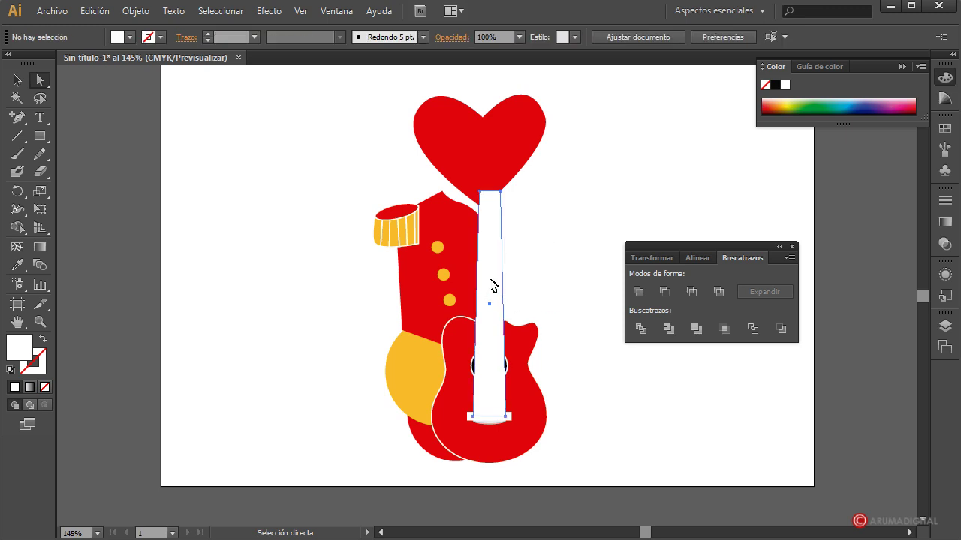
Narrow the white neck and move it up so it spans heart to sound hole.
left_click(497, 289)
left_click(17, 79)
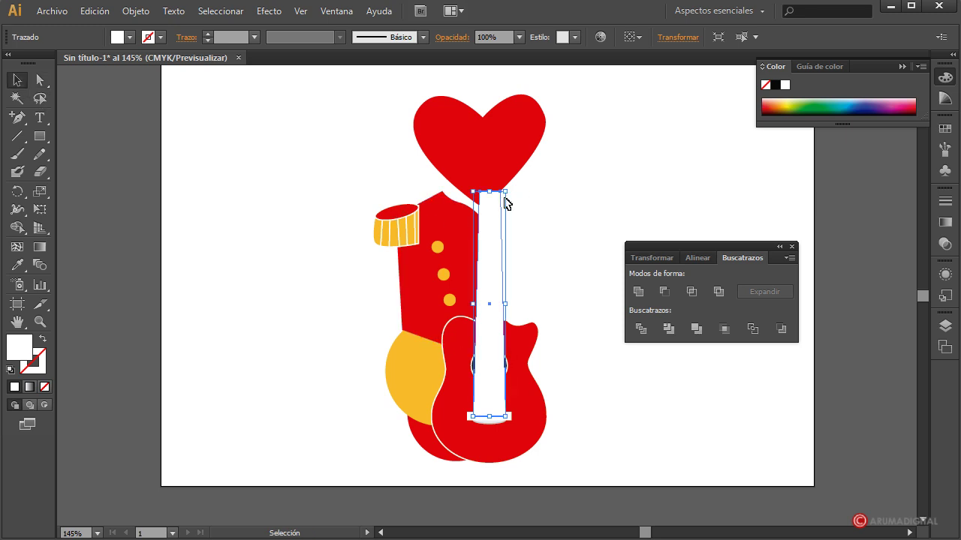
left_click_drag(505, 192, 501, 215)
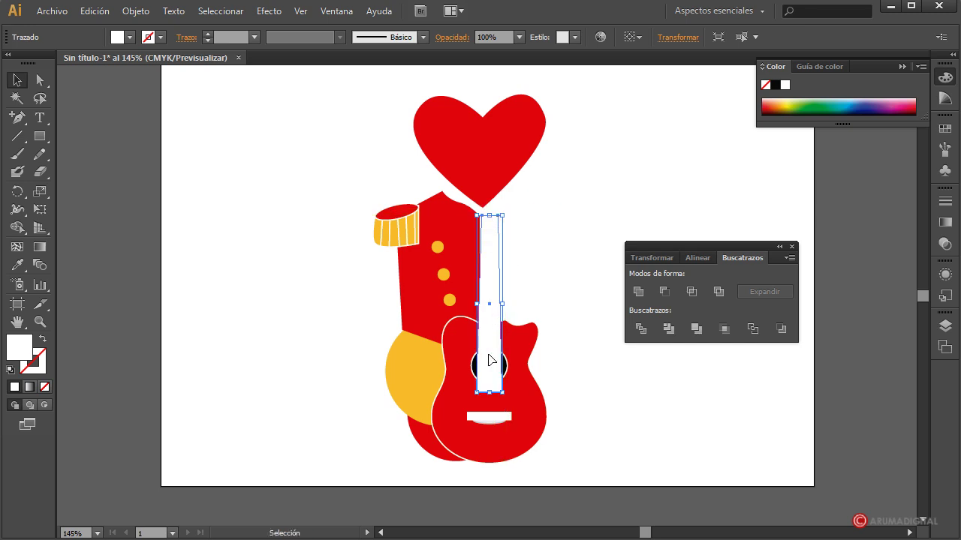
left_click_drag(489, 377, 488, 336)
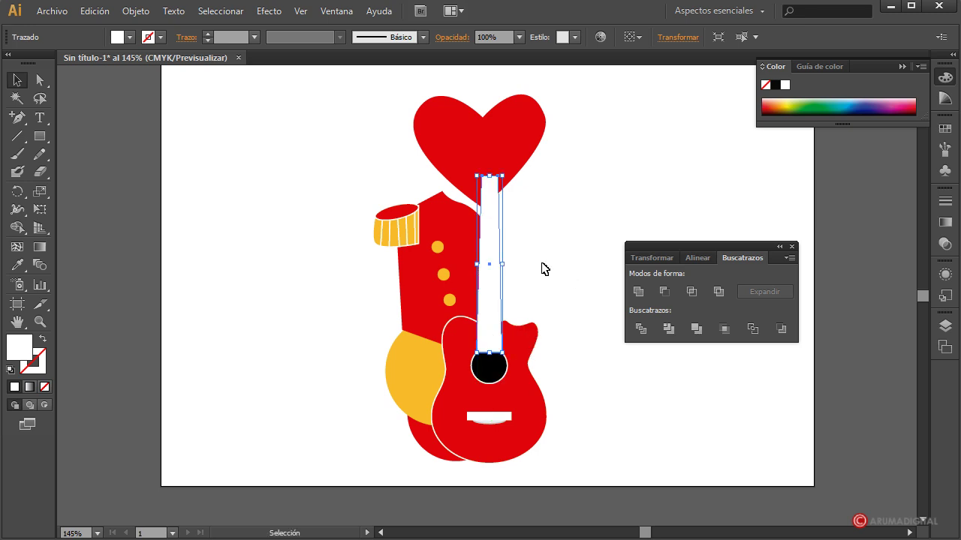
left_click(545, 268)
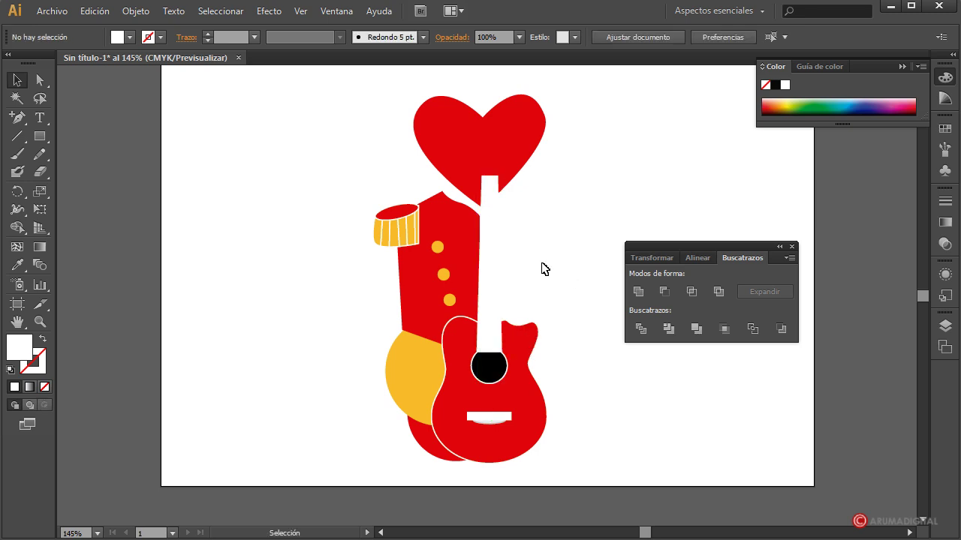
Drag the heart a few pixels right so the white neck meets its lower point.
left_click(501, 269)
left_click(505, 141)
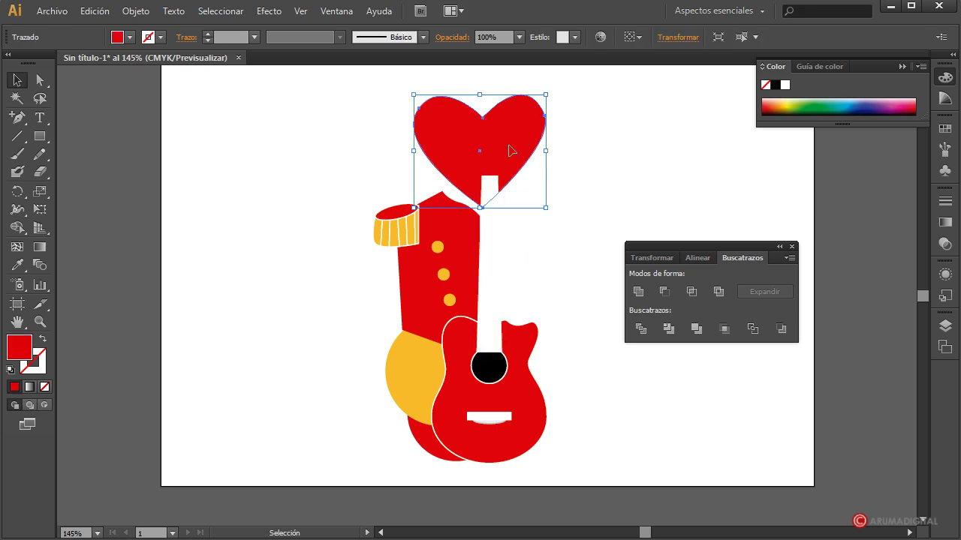
left_click_drag(510, 156, 517, 155)
left_click(588, 247)
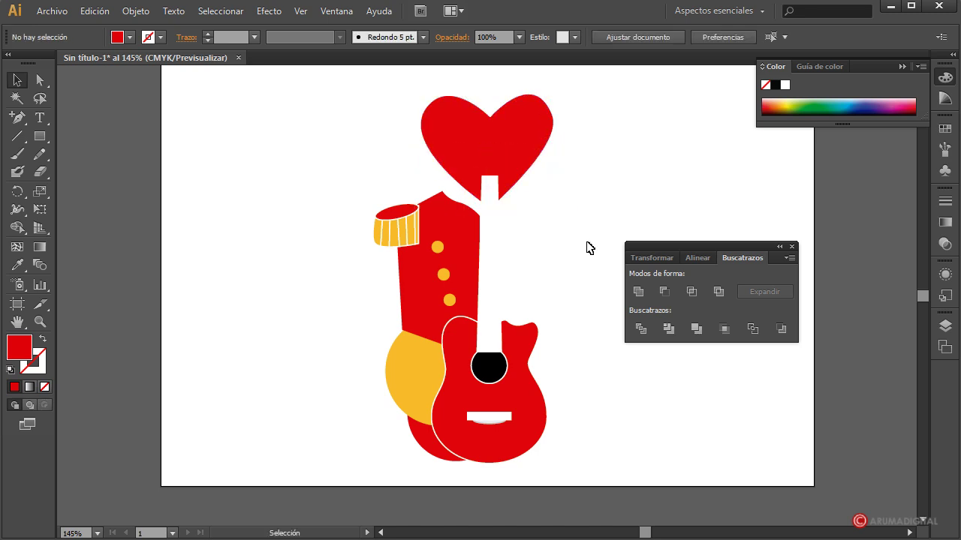
left_click(466, 255)
left_click(537, 268)
Draw small yellow rounded-rectangle tuning pegs on the heart, grouping and duplicating them.
left_click_drag(39, 136, 120, 179)
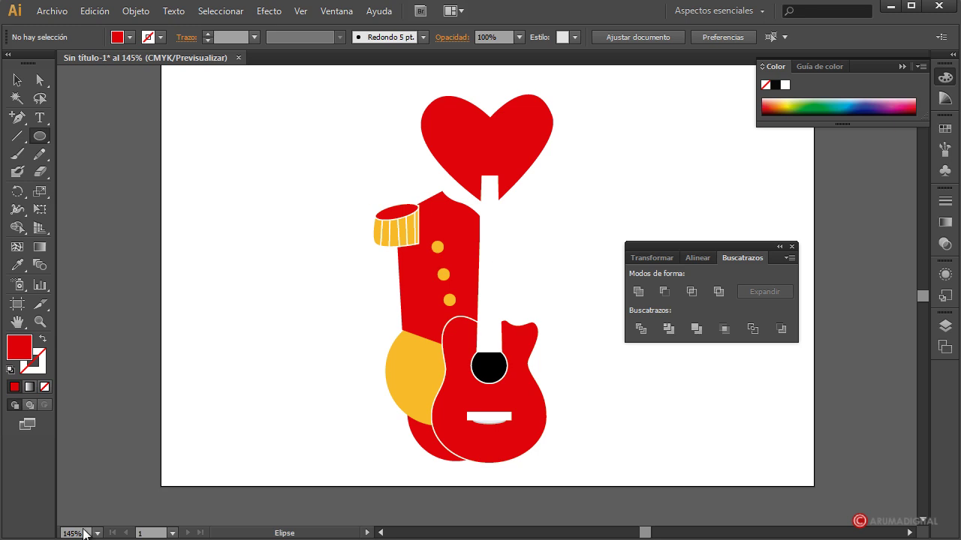
left_click_drag(39, 136, 150, 153)
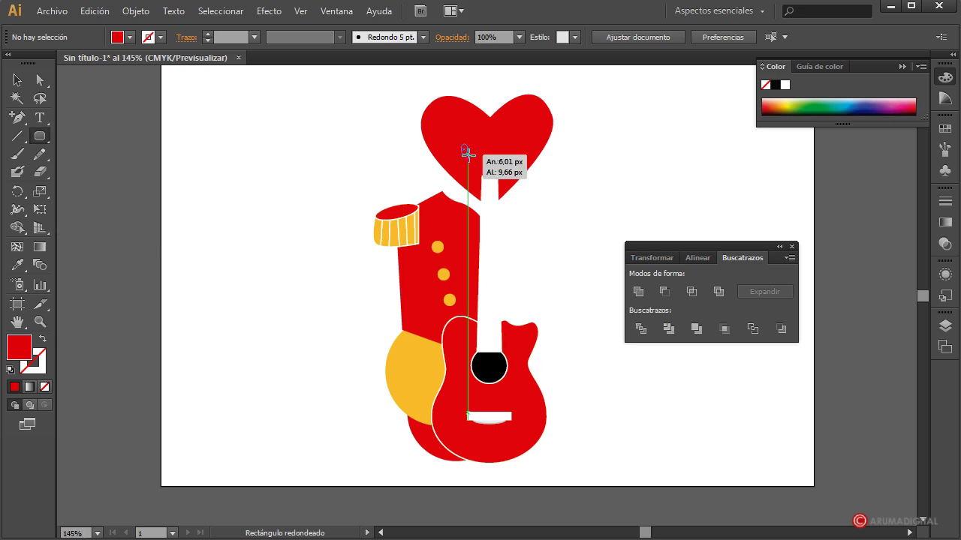
left_click_drag(461, 142, 465, 151)
left_click(16, 265)
left_click_drag(39, 136, 75, 137)
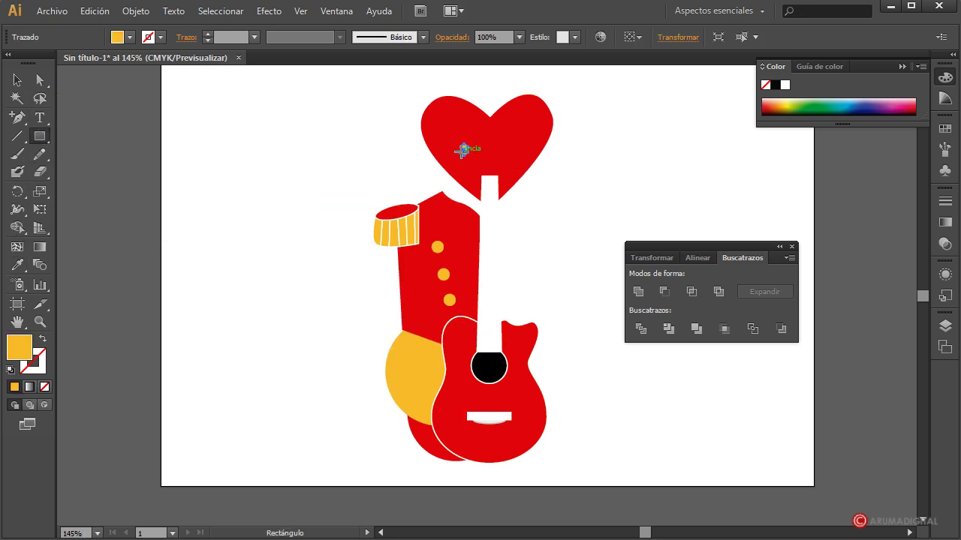
left_click_drag(455, 147, 464, 152)
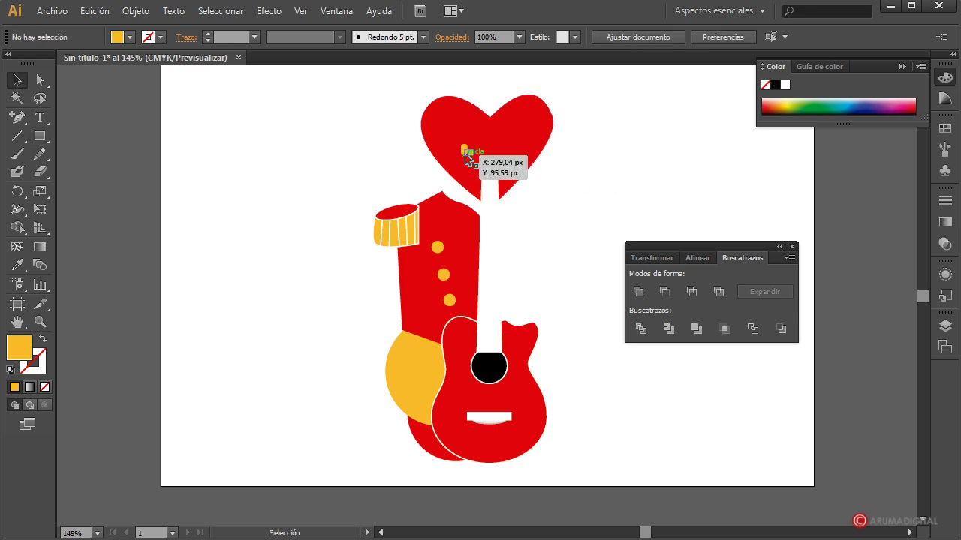
left_click(472, 154)
left_click(136, 11)
left_click(580, 166)
left_click_drag(466, 151, 479, 175)
left_click(553, 205)
left_click_drag(451, 139, 483, 180)
left_click(558, 278)
Draw a rounded rectangle and pull up a new top anchor to shape the headstock.
left_click(40, 136)
left_click_drag(43, 142, 69, 154)
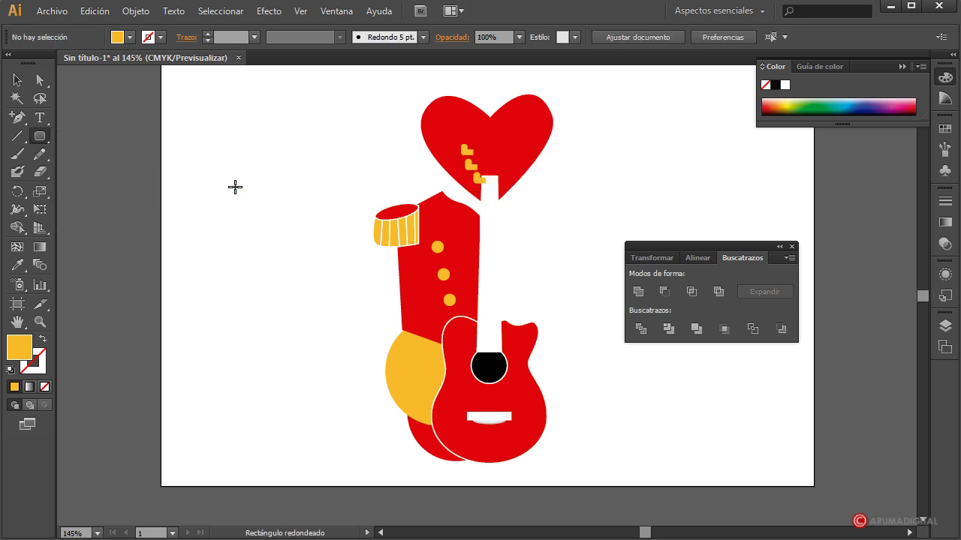
left_click_drag(235, 187, 280, 252)
key("plus")
left_click(259, 186)
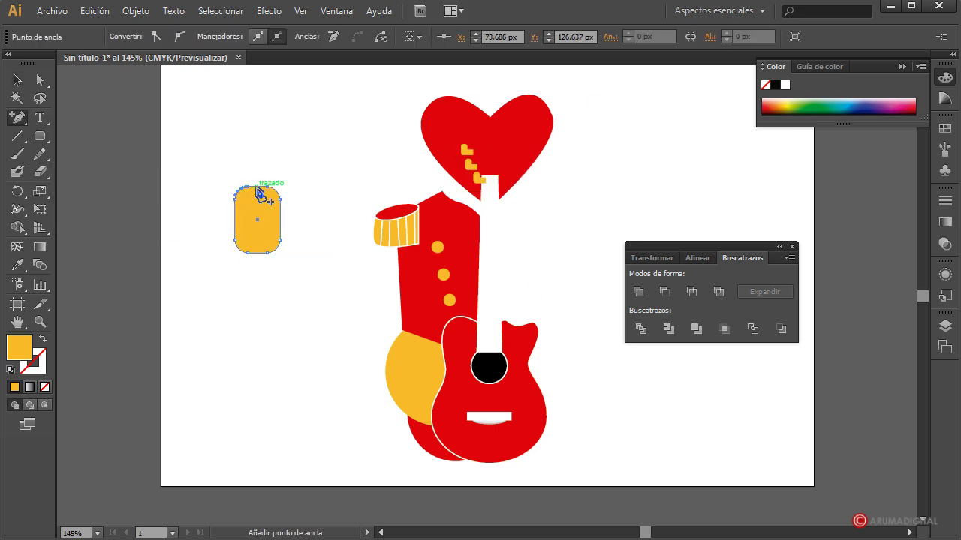
key("a")
left_click_drag(259, 188, 258, 179)
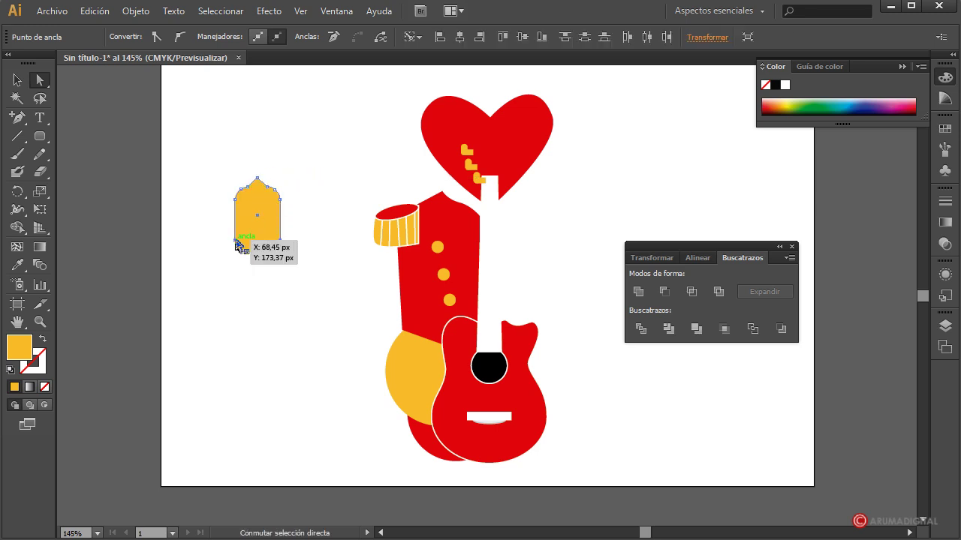
left_click_drag(237, 244, 244, 249)
Fill the headstock red with a 1 pt white outline and place it atop the neck.
left_click(130, 36)
key("Escape")
left_click(17, 80)
left_click(17, 264)
left_click(439, 225)
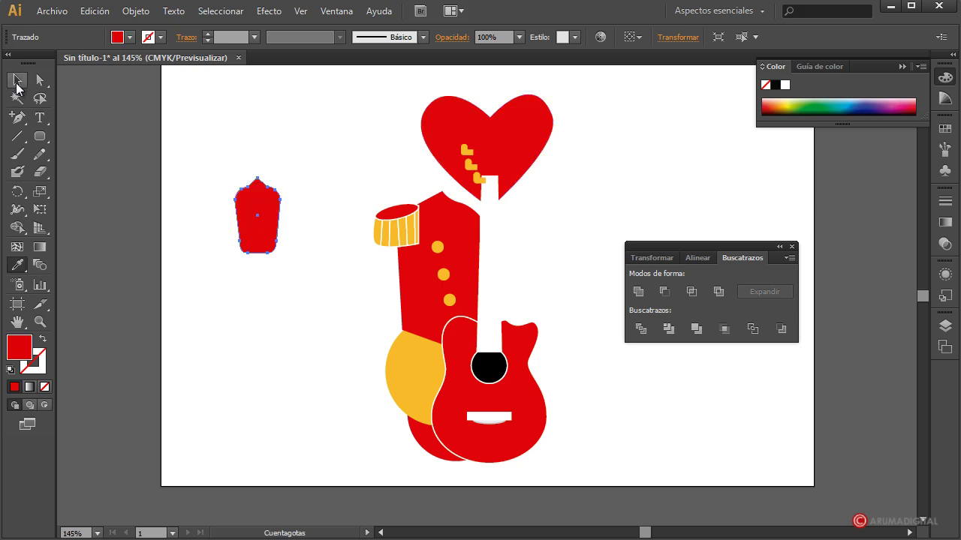
left_click(160, 37)
left_click(17, 60)
left_click(17, 81)
left_click_drag(280, 178, 274, 188)
mouse_move(269, 234)
left_mouse_down()
mouse_move(489, 162)
mouse_move(501, 173)
left_mouse_up()
left_click(469, 155)
left_click(617, 180)
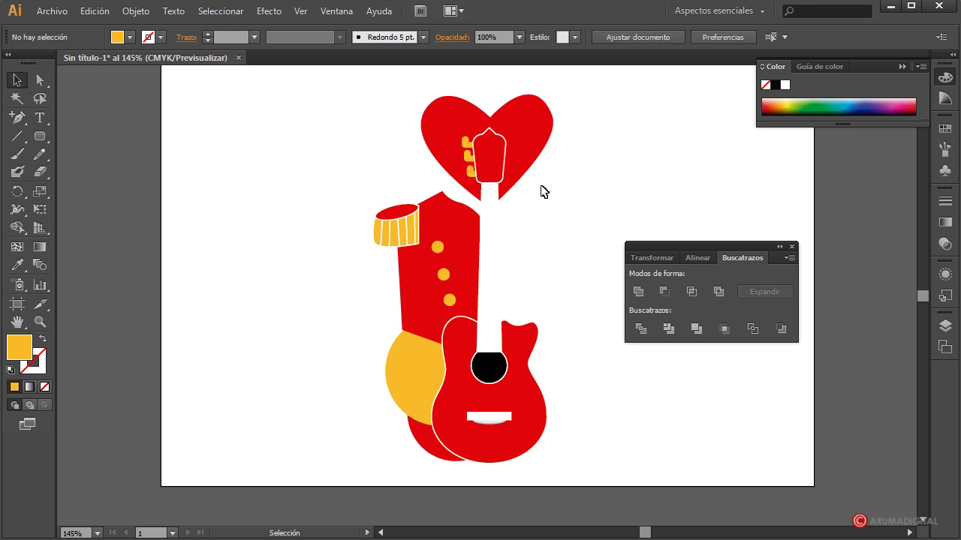
Bring the yellow peg group in front of the guitar headstock.
left_click(490, 154)
key("ctrl+[")
left_click(551, 221)
left_click(466, 152)
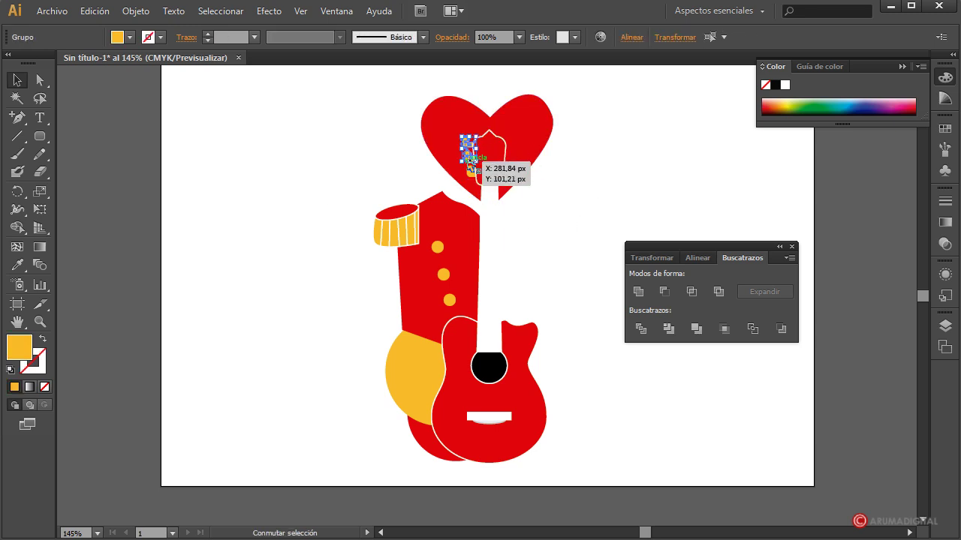
left_click(568, 202)
Draw vertical string lines running down the guitar neck.
key("backslash")
left_click_drag(480, 180, 481, 525)
scroll(922, 296, "up", 1)
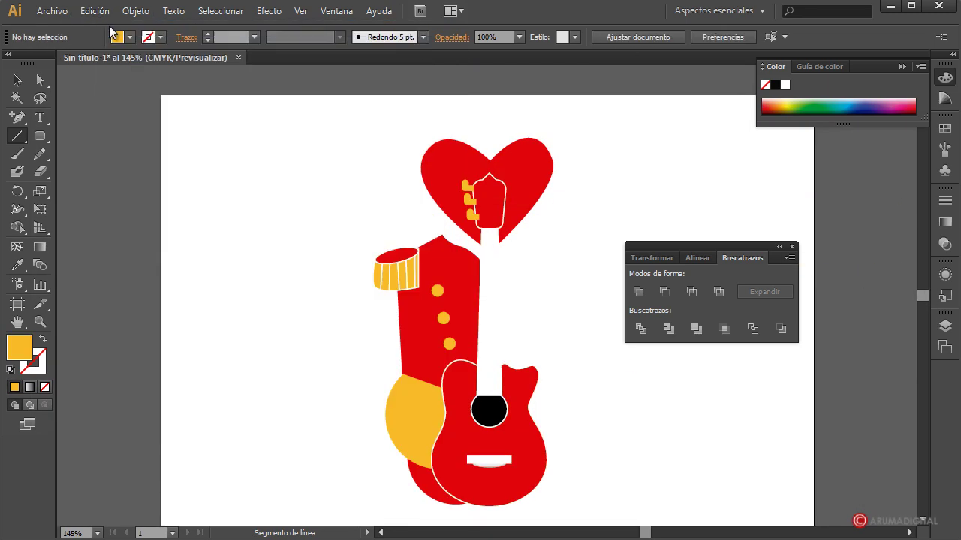
mouse_move(485, 409)
left_mouse_down()
mouse_move(487, 184)
mouse_move(488, 203)
left_mouse_up()
left_click_drag(503, 407, 505, 194)
Give the string lines a red 2 pt stroke.
key("v")
left_click(494, 345, "shift")
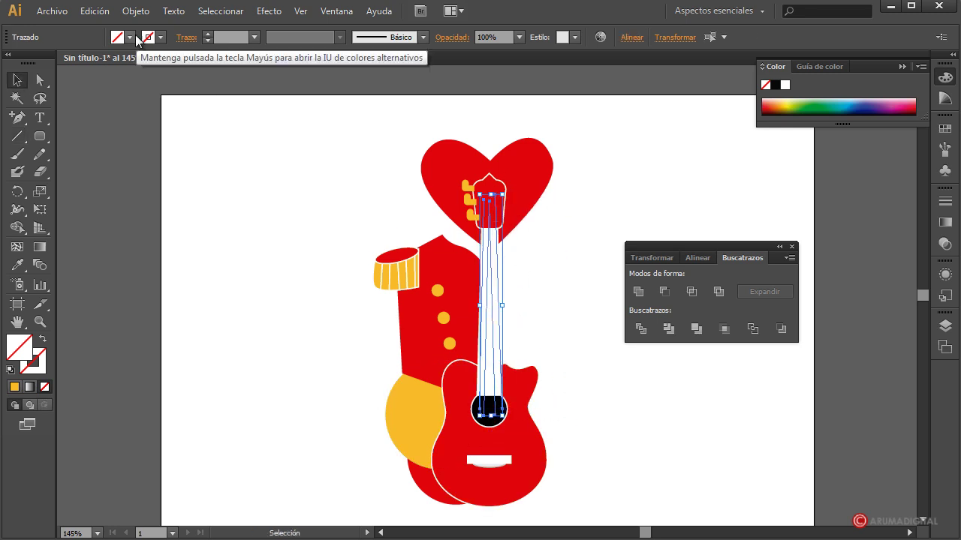
left_click(160, 36)
left_click(41, 69)
left_click(255, 37)
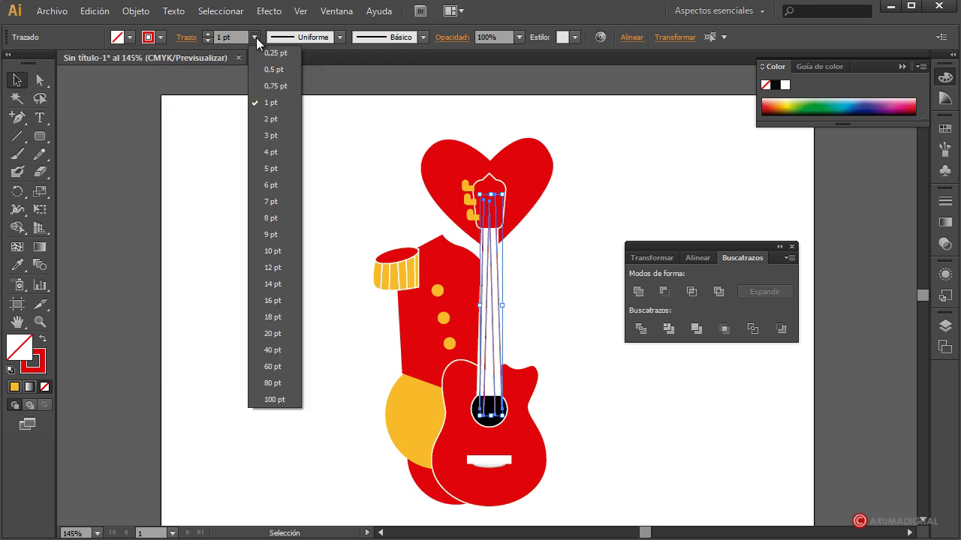
left_click(270, 118)
left_click(259, 264)
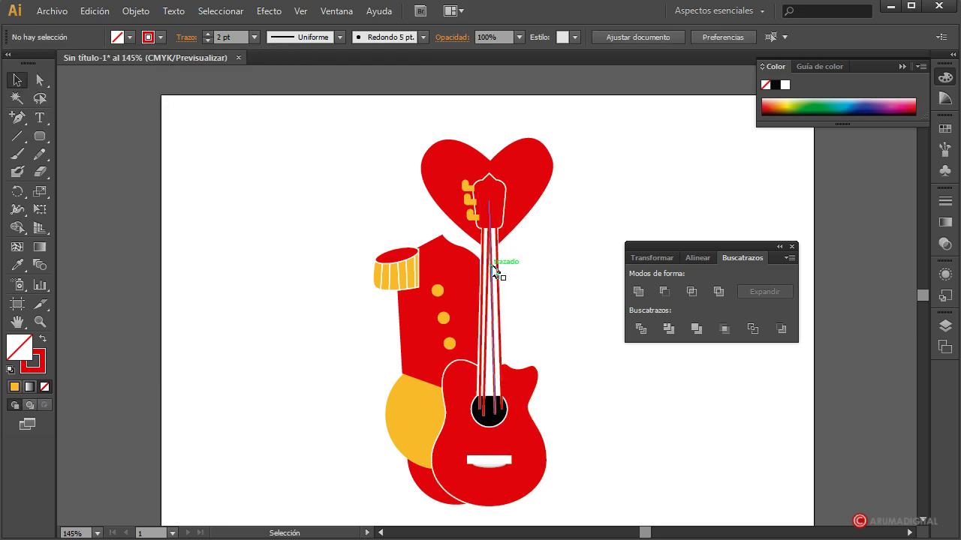
Pull the string ends out of the headstock and add another string slightly right.
key("a")
left_click_drag(490, 202, 495, 224)
left_click(96, 207)
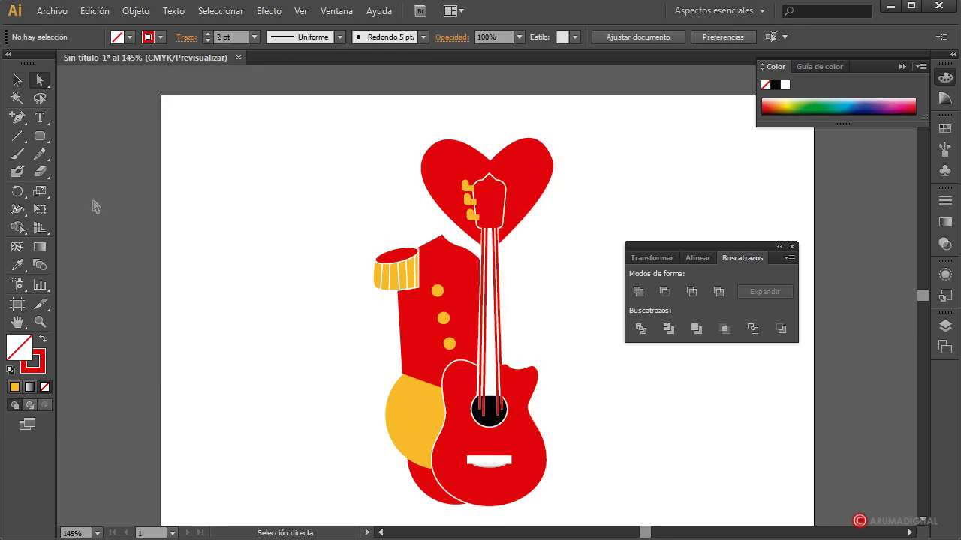
key("backslash")
left_click_drag(489, 416, 489, 209)
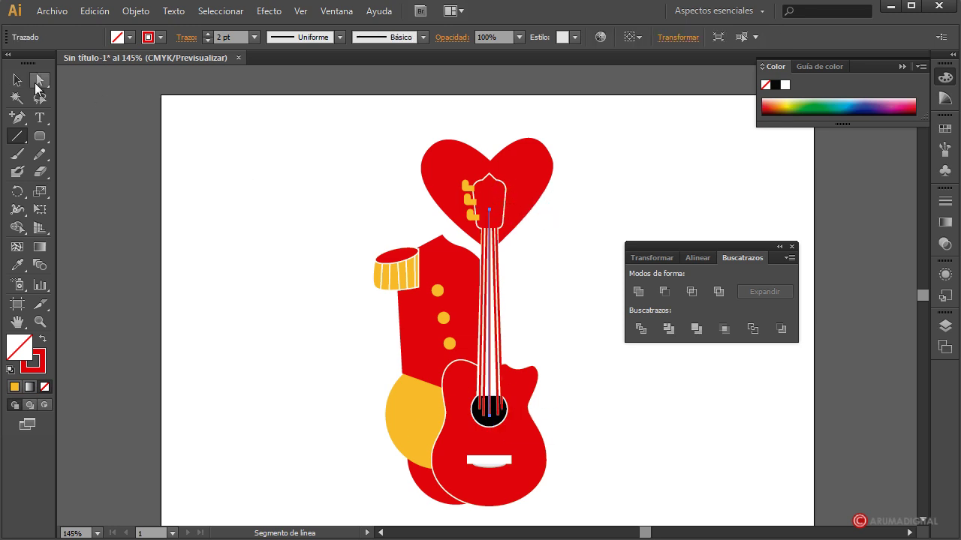
left_click(39, 81)
left_click_drag(489, 409, 492, 409)
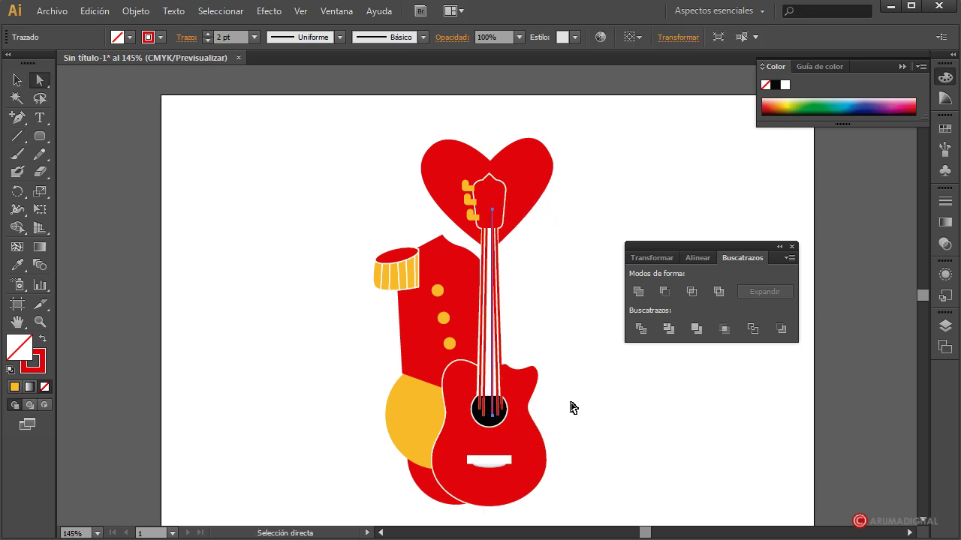
left_click(592, 430)
Move the strings' bottom ends to the soundhole edge.
left_click(492, 423)
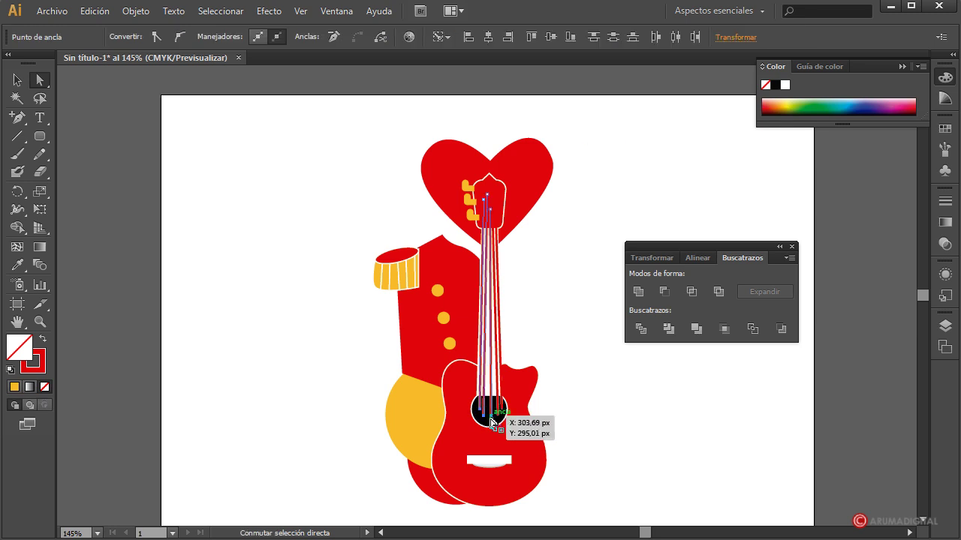
left_click(553, 410)
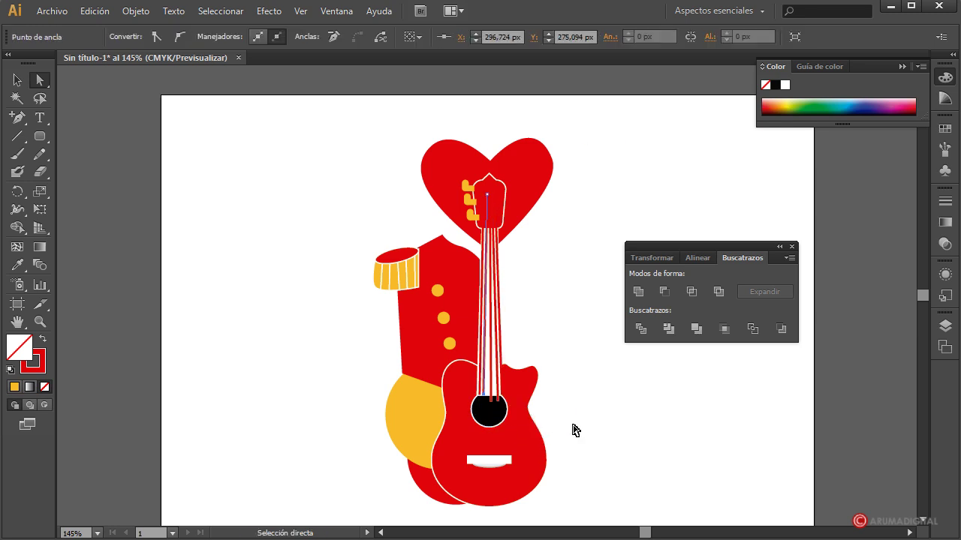
left_click_drag(554, 420, 486, 384)
left_click(576, 410)
left_click_drag(547, 443, 506, 401)
left_click(577, 418)
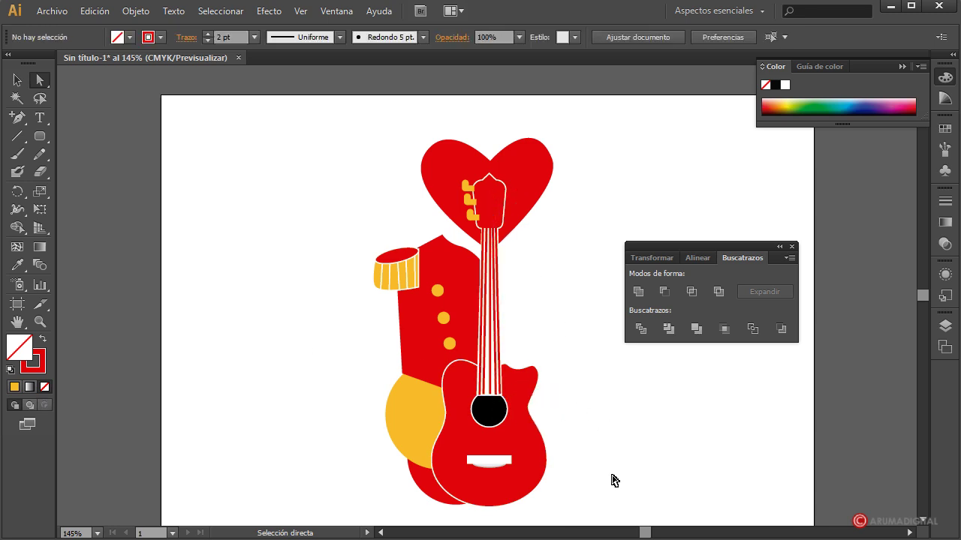
Draw a circle left of the guitar with blue fill and no stroke.
left_click_drag(40, 136, 75, 136)
left_click_drag(342, 382, 384, 424)
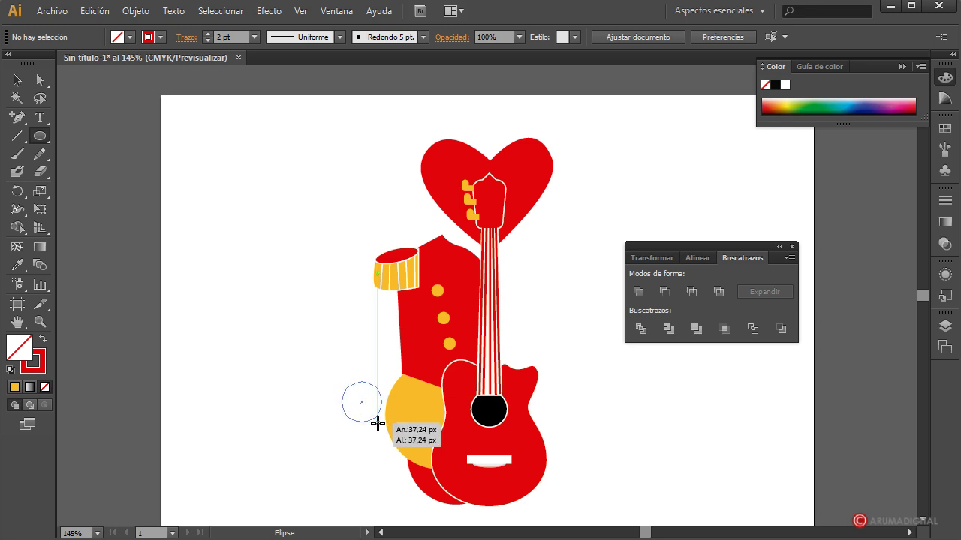
left_click(118, 37)
left_click(8, 64)
left_click(130, 37)
left_click(49, 62)
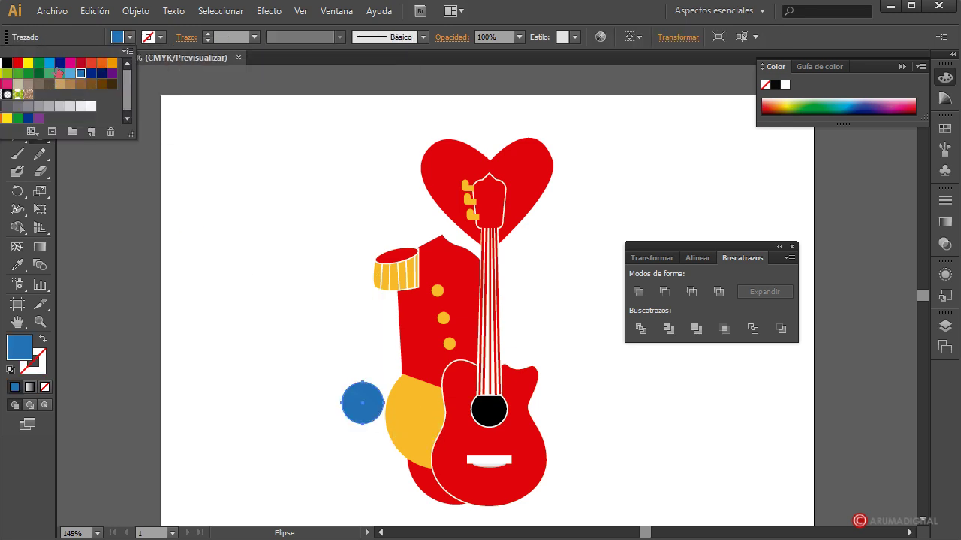
Add a smaller blue circle beside it and bring up the symbol libraries.
left_click_drag(328, 422, 343, 438)
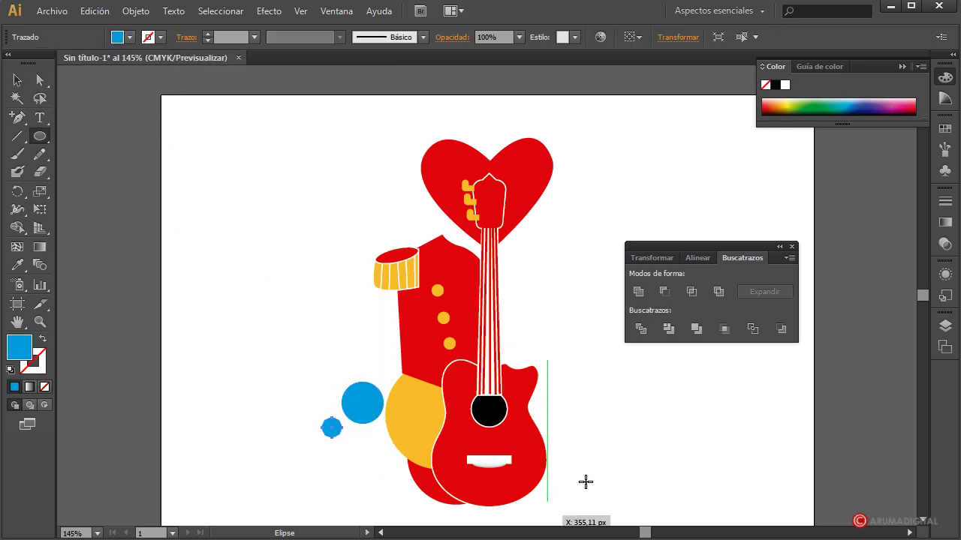
left_click(945, 170)
left_click(921, 119)
mouse_move(798, 424)
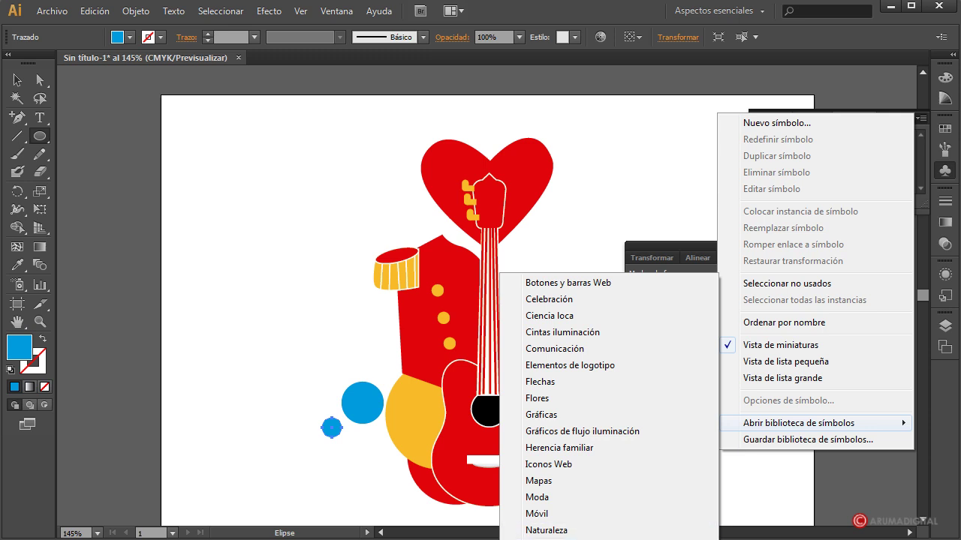
Place the florido 02 flourish from Paquete de vectores florales onto the artboard.
left_click(556, 538)
left_click_drag(333, 339, 246, 279)
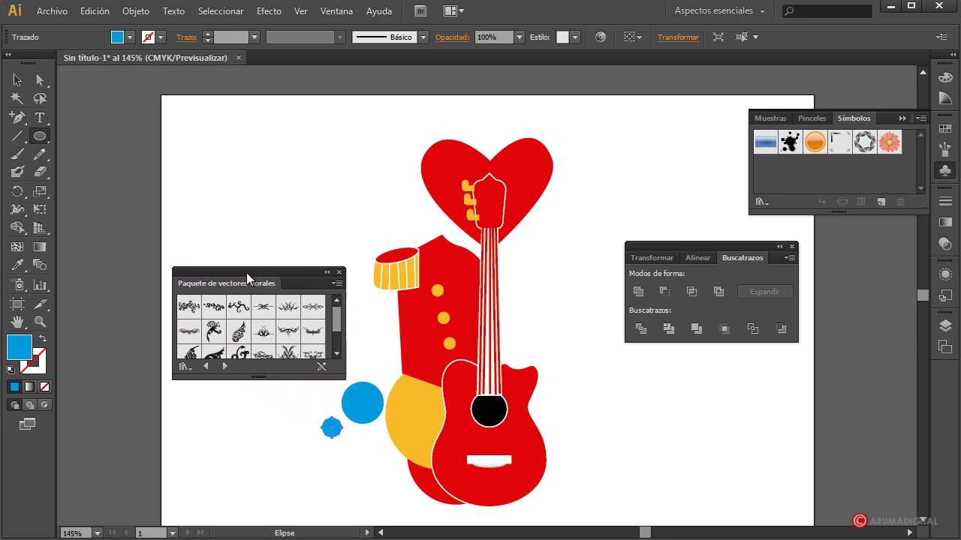
mouse_move(337, 327)
left_mouse_down()
mouse_move(340, 344)
mouse_move(341, 323)
left_mouse_up()
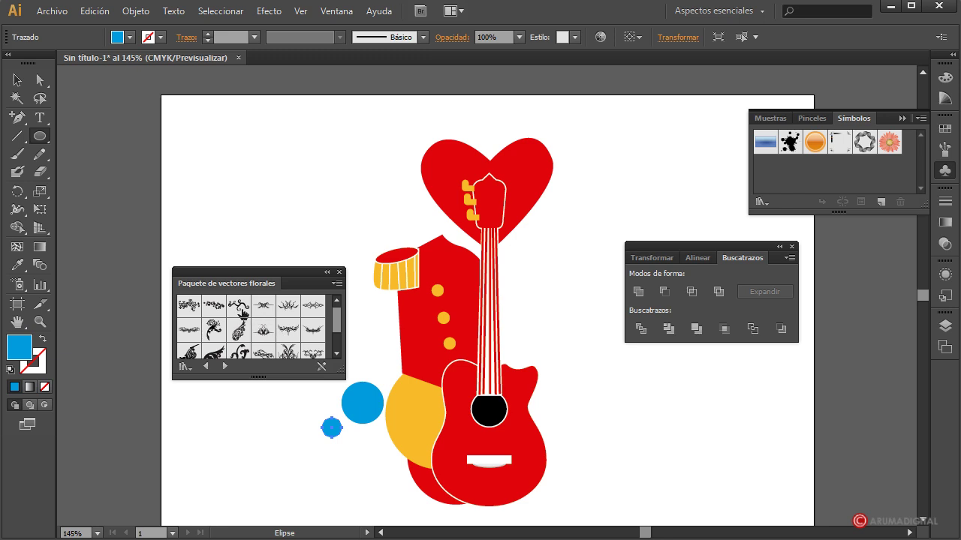
left_click(213, 308)
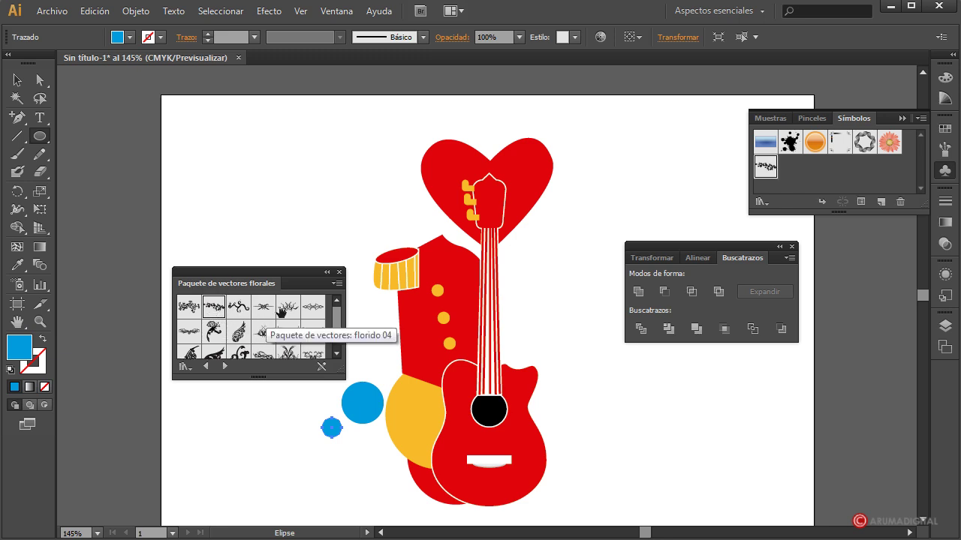
left_click_drag(280, 276, 835, 375)
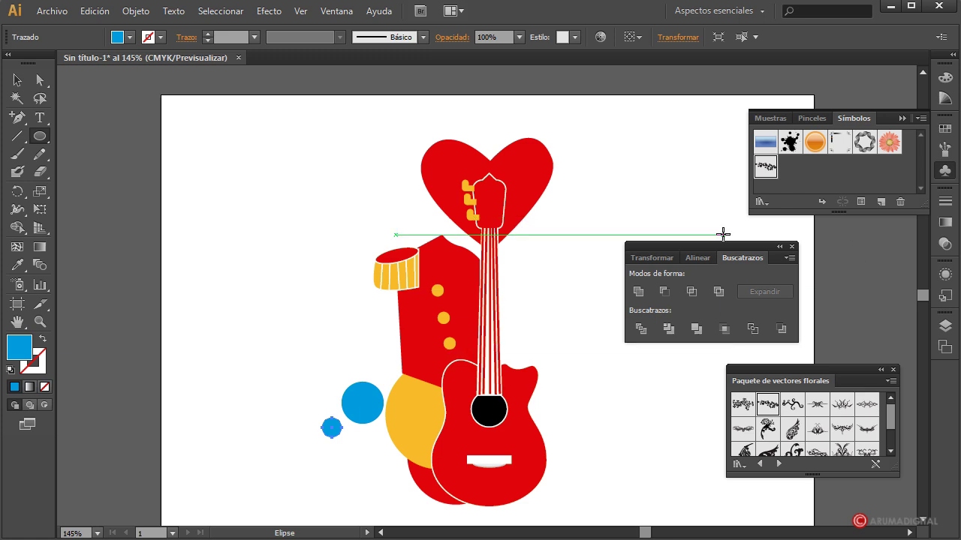
mouse_move(764, 168)
left_mouse_down()
mouse_move(339, 350)
mouse_move(331, 340)
left_mouse_up()
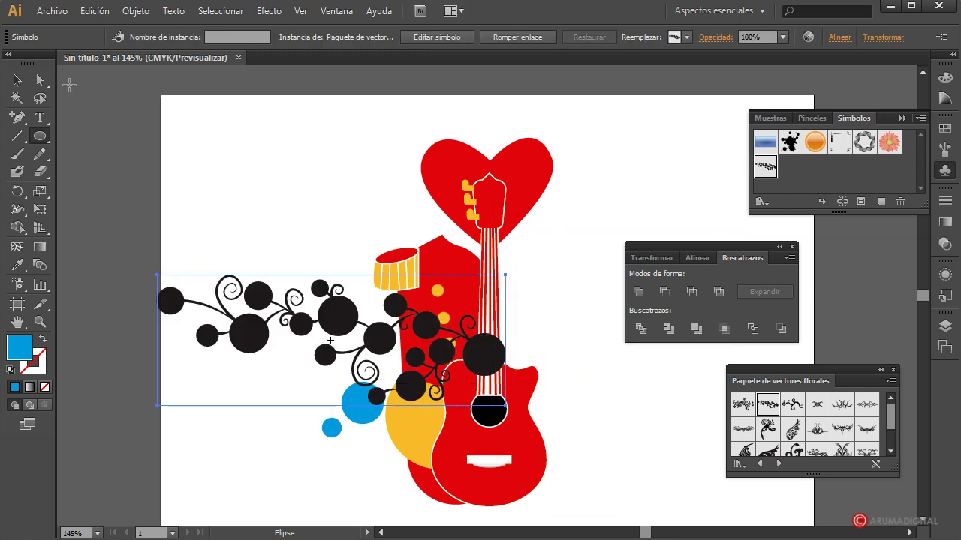
Rotate the flourish clockwise, shrink it, and move it left beside the jacket.
left_click(16, 80)
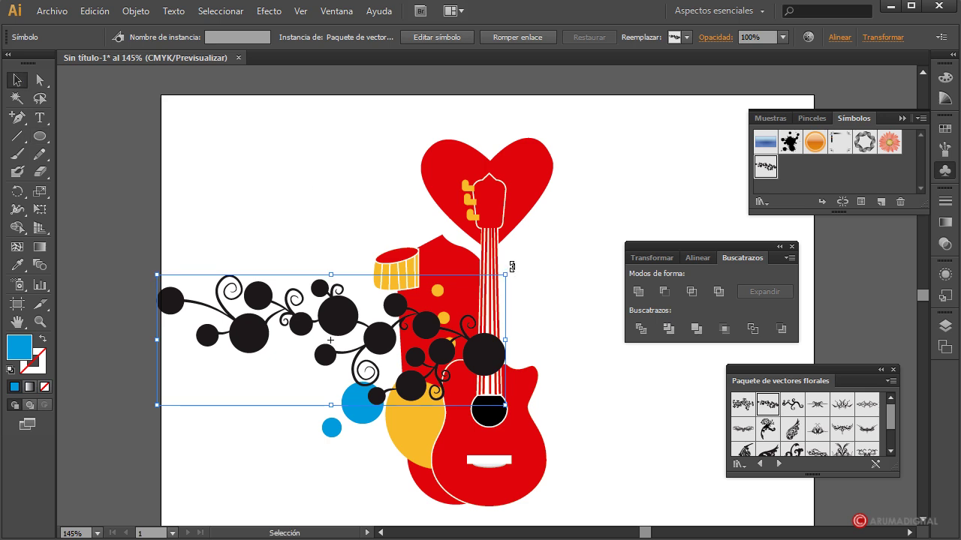
left_click_drag(512, 269, 521, 311)
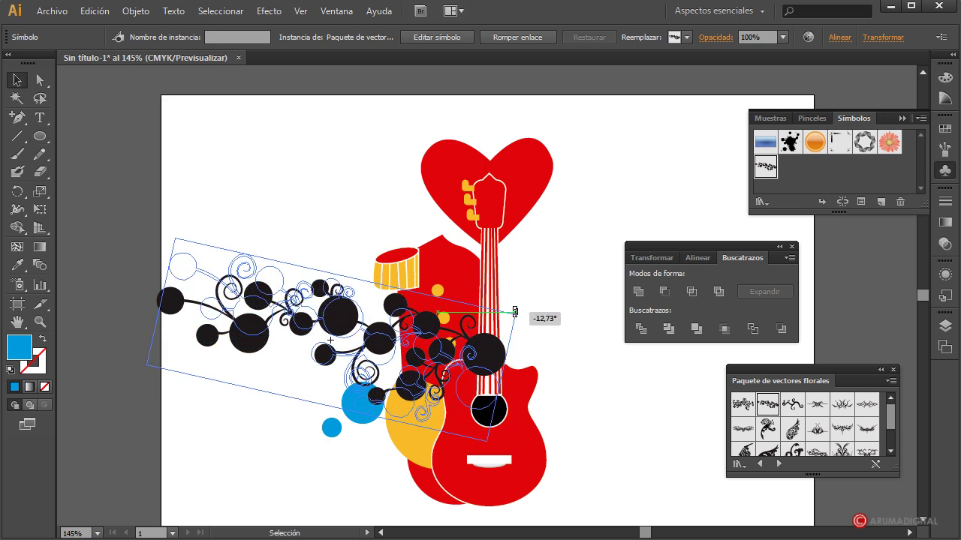
left_click_drag(173, 237, 250, 288)
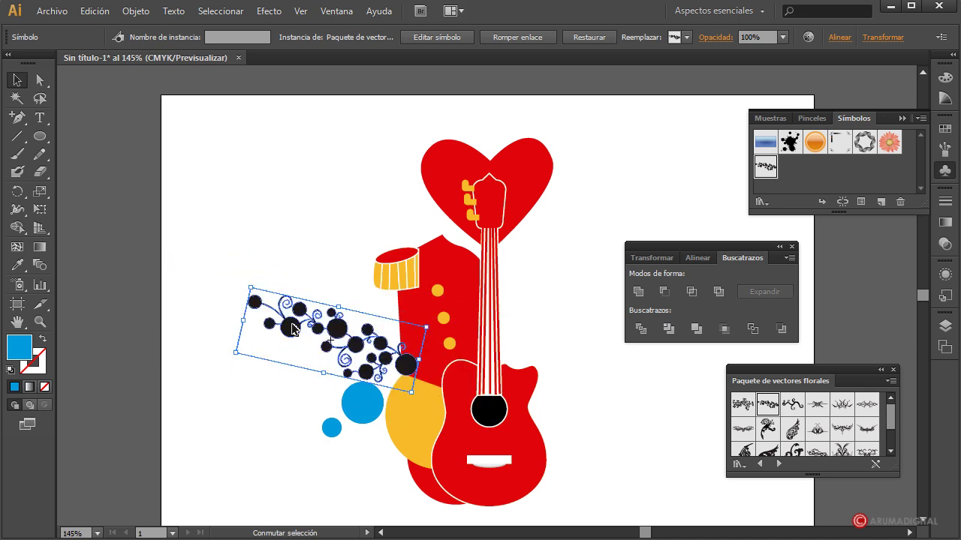
left_click_drag(405, 368, 378, 356)
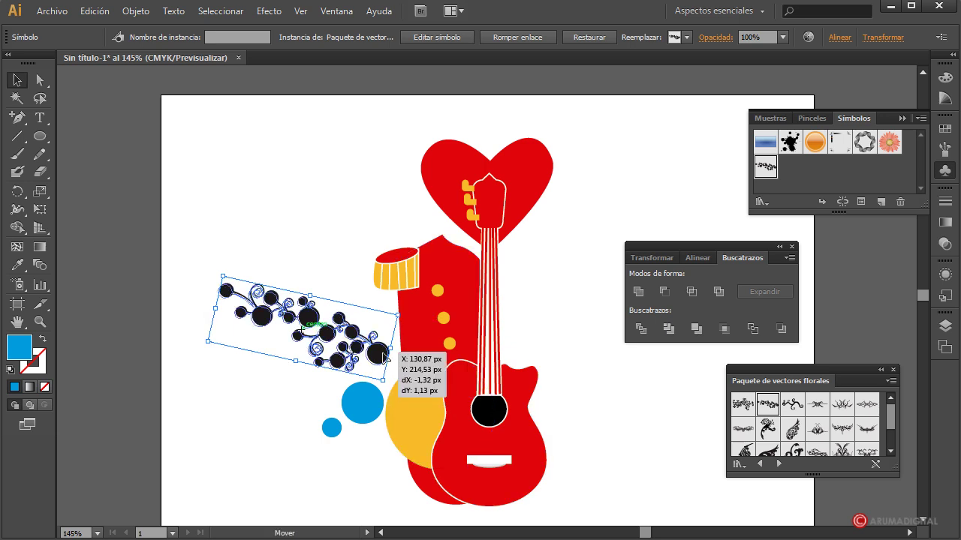
left_click(559, 364)
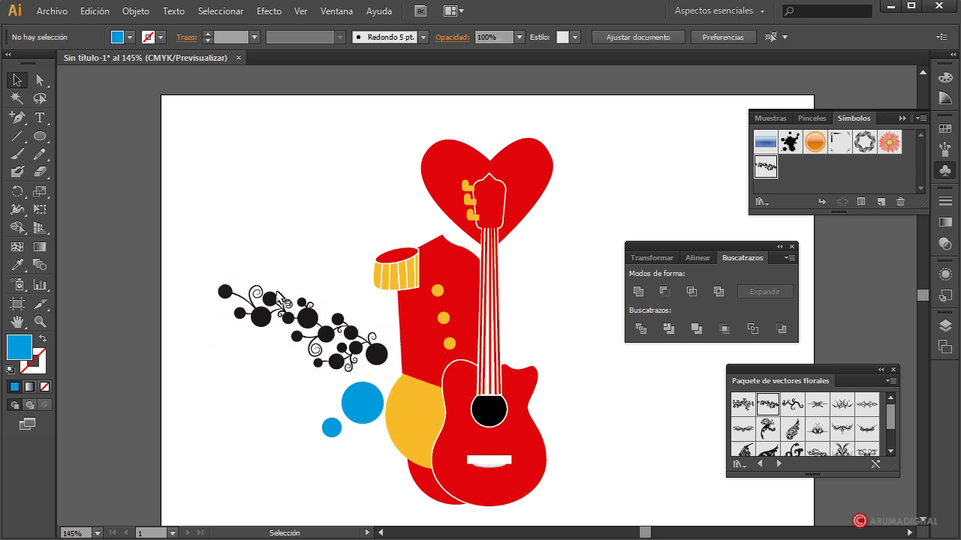
left_click(377, 355)
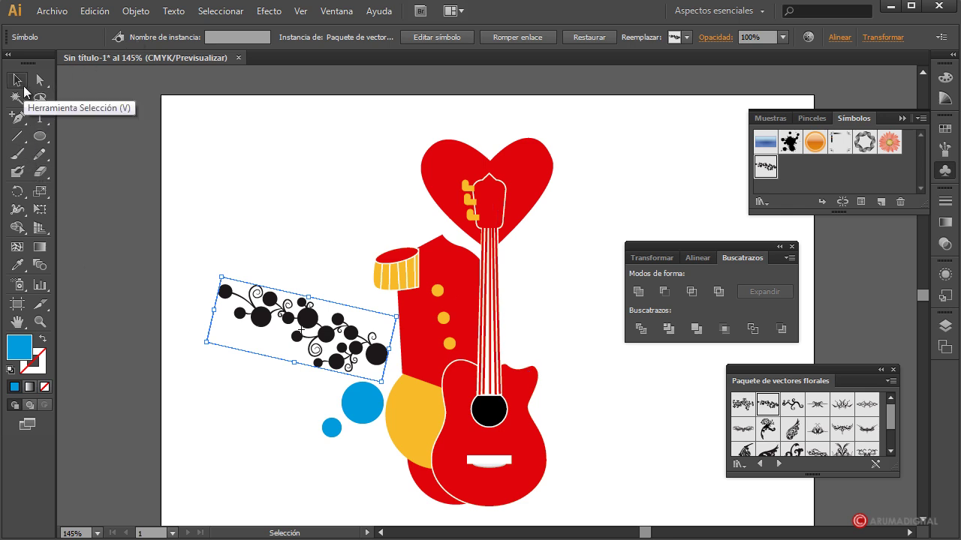
Edit the flourish symbol definition, fill its artwork red, and exit symbol editing.
left_click(279, 216)
double_click(304, 320)
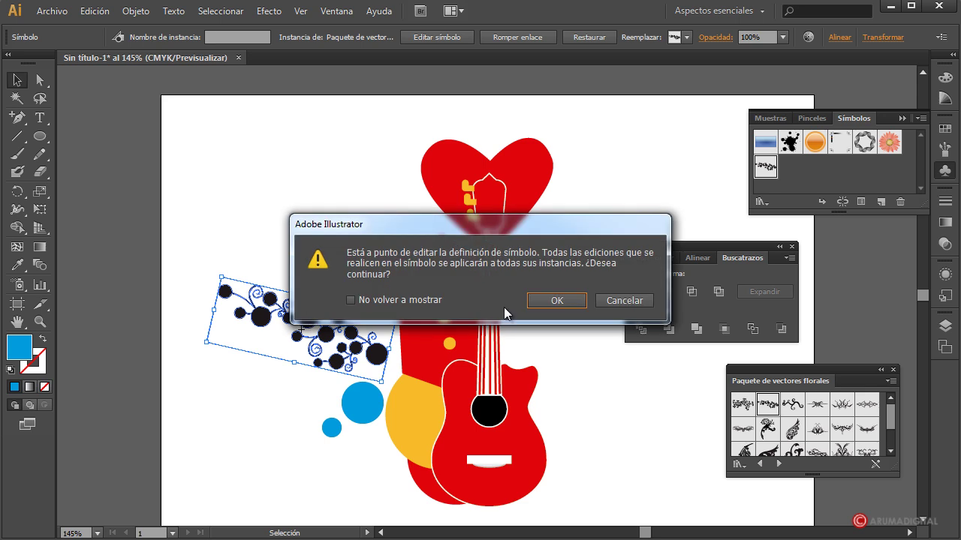
left_click(552, 302)
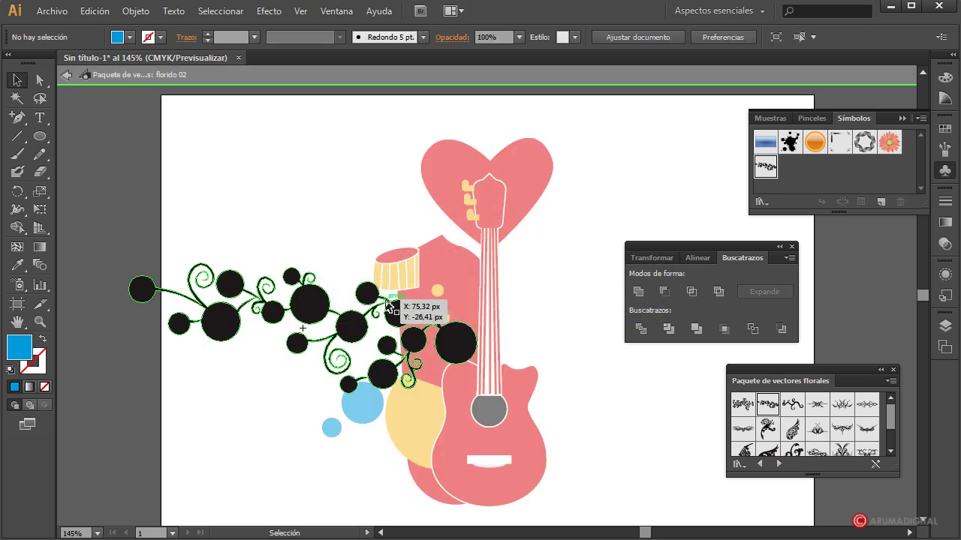
left_click(298, 310)
left_click(118, 37)
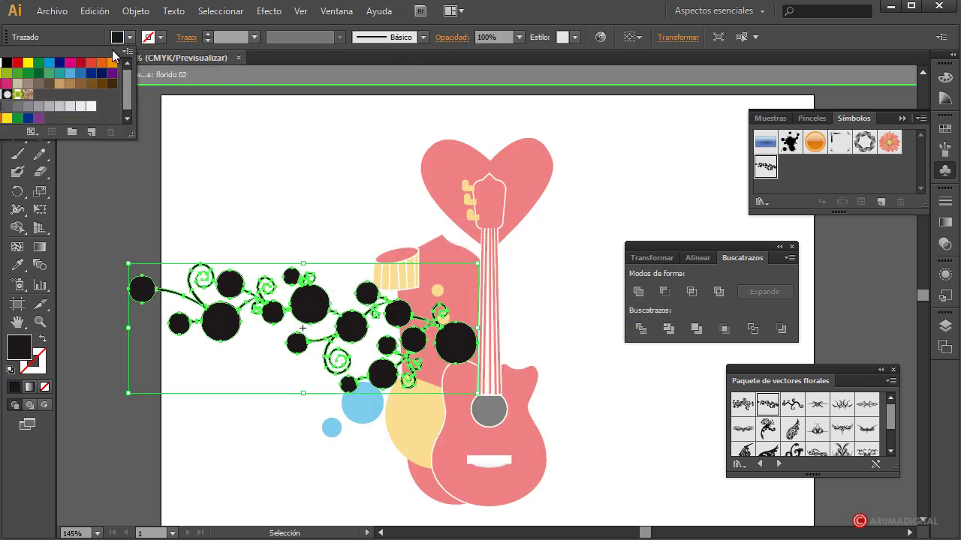
left_click(16, 63)
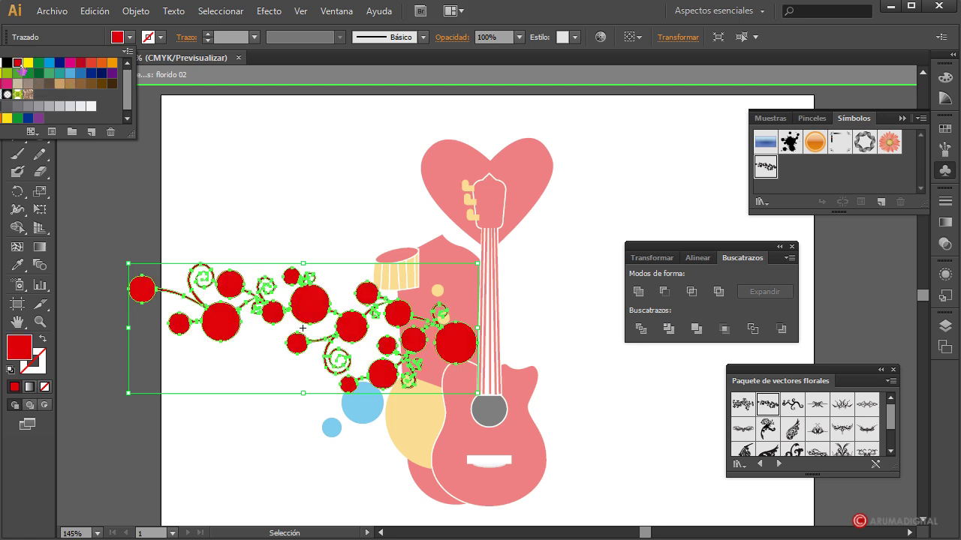
key("Escape")
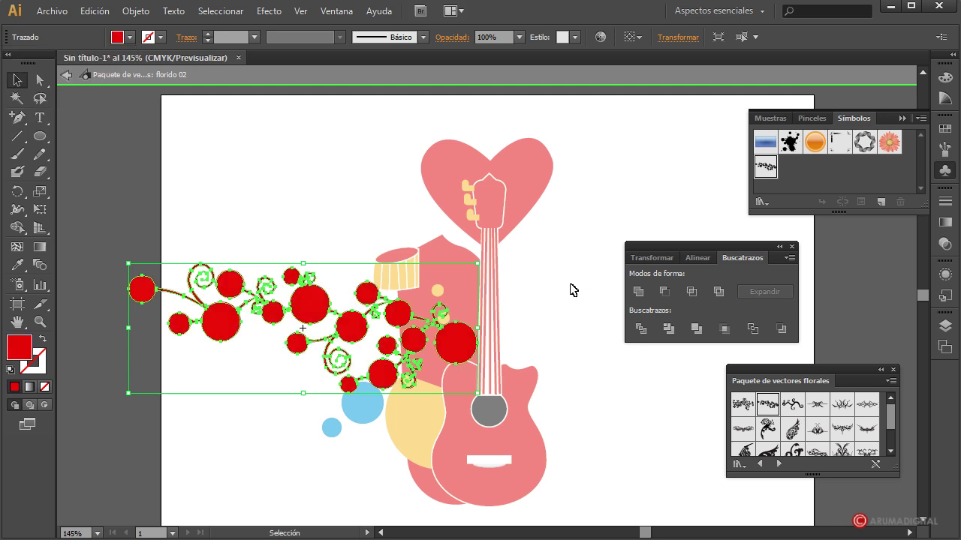
double_click(574, 290)
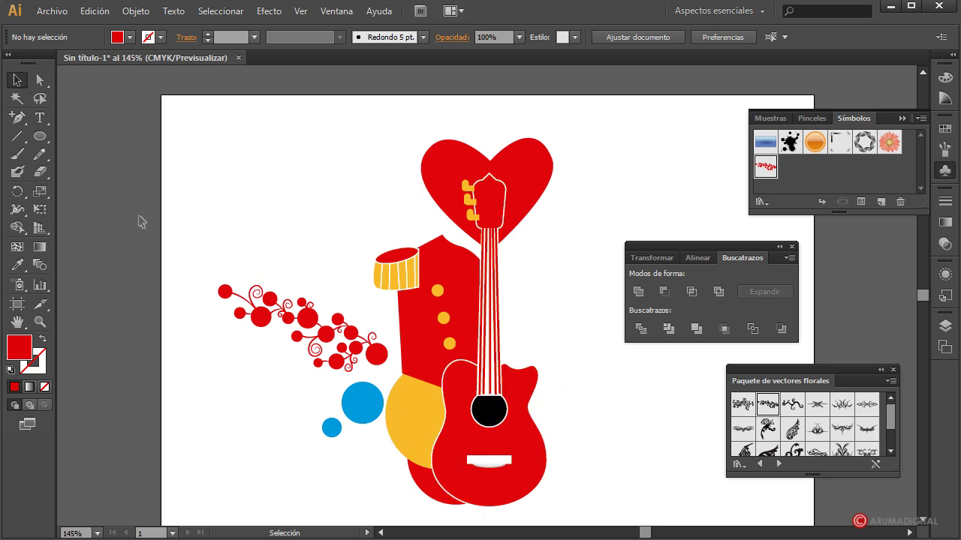
Draw a small pale-yellow circle on the yellow disc.
left_click_drag(40, 136, 108, 169)
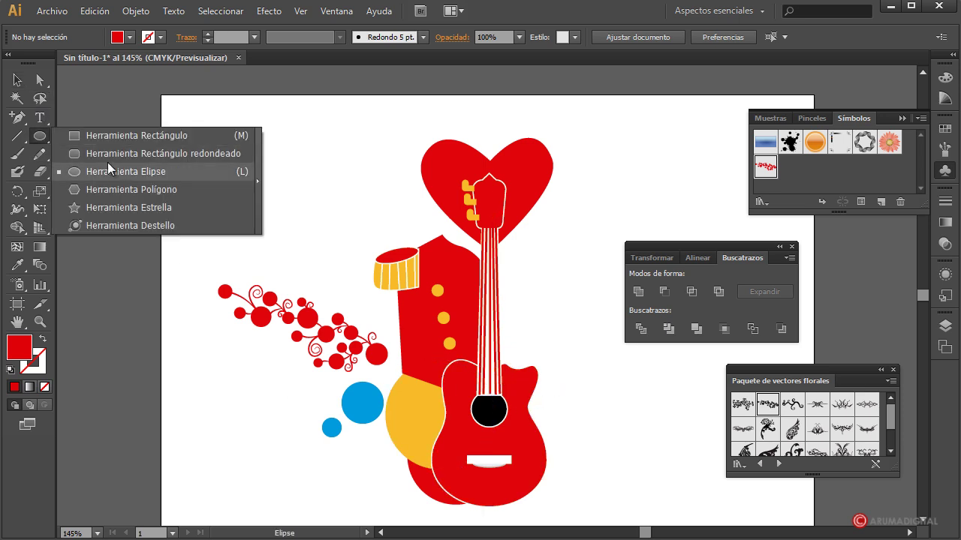
mouse_move(415, 412)
left_mouse_down()
mouse_move(441, 441)
mouse_move(429, 426)
left_mouse_up()
left_click(16, 80)
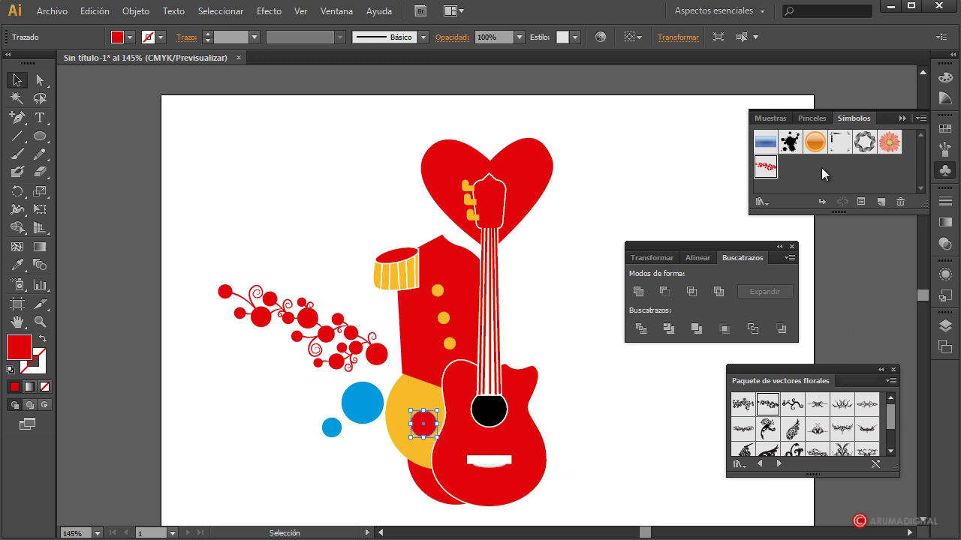
left_click(945, 78)
left_click(787, 103)
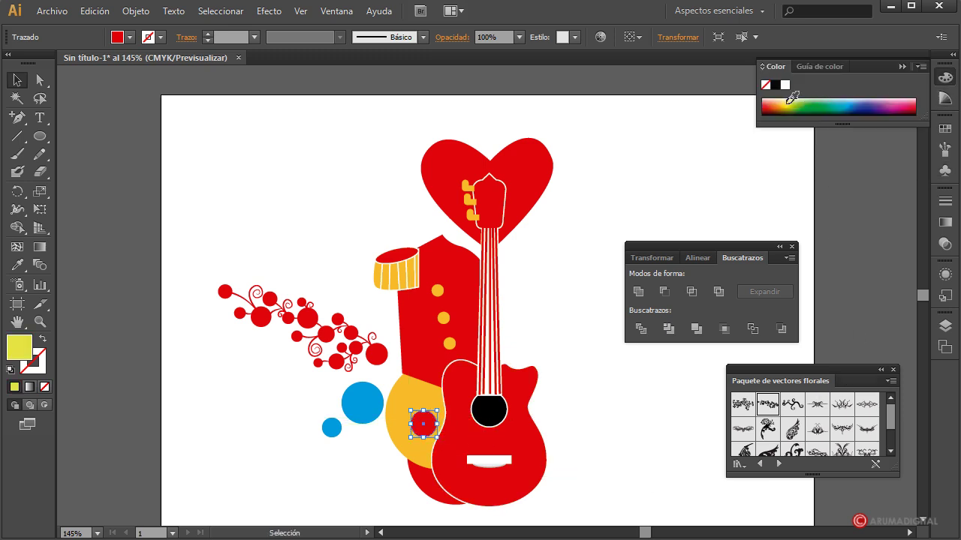
left_click(785, 99)
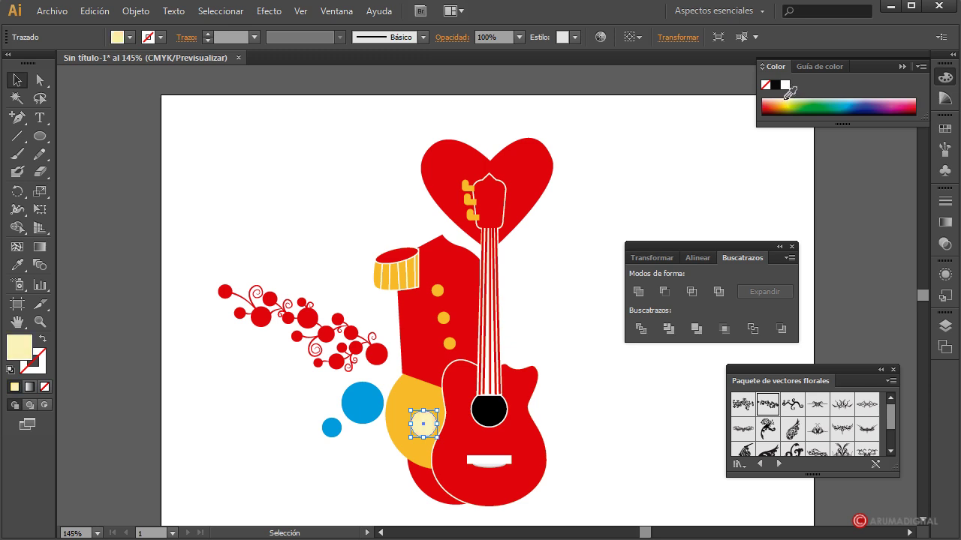
Close the Pathfinder and floral library panels and add a second, smaller pale-yellow dot.
left_click(792, 246)
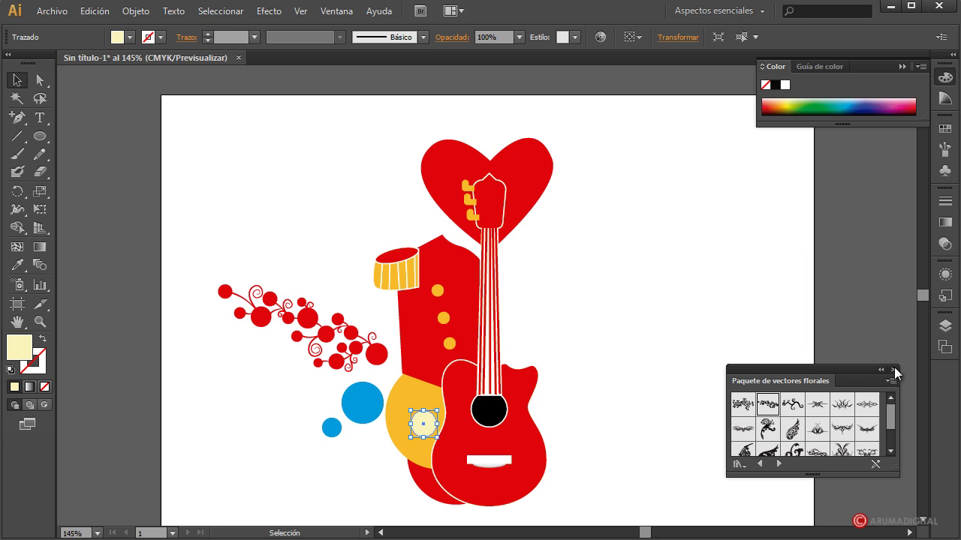
left_click(893, 370)
left_click(22, 88)
mouse_move(424, 424)
left_mouse_down()
mouse_move(486, 295)
mouse_move(420, 393)
left_mouse_up()
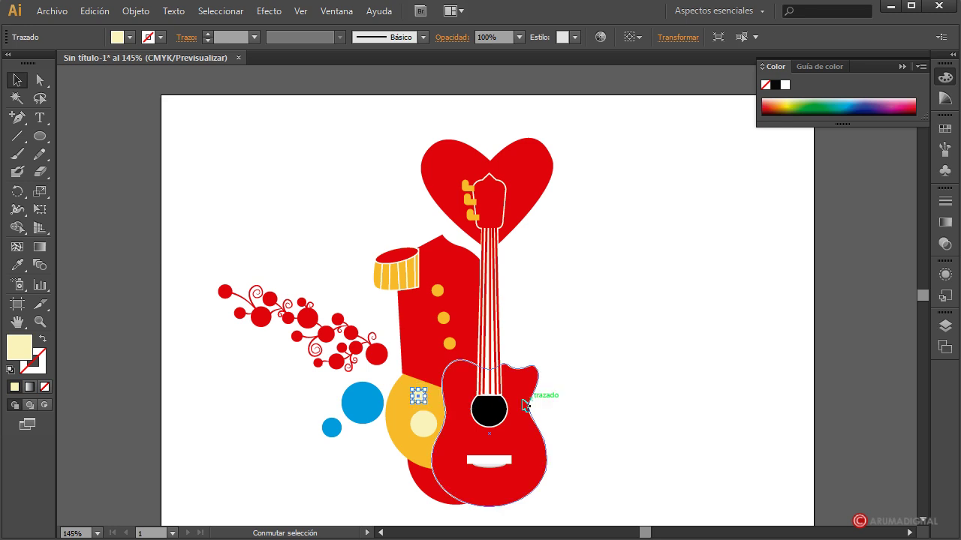
left_click(652, 386)
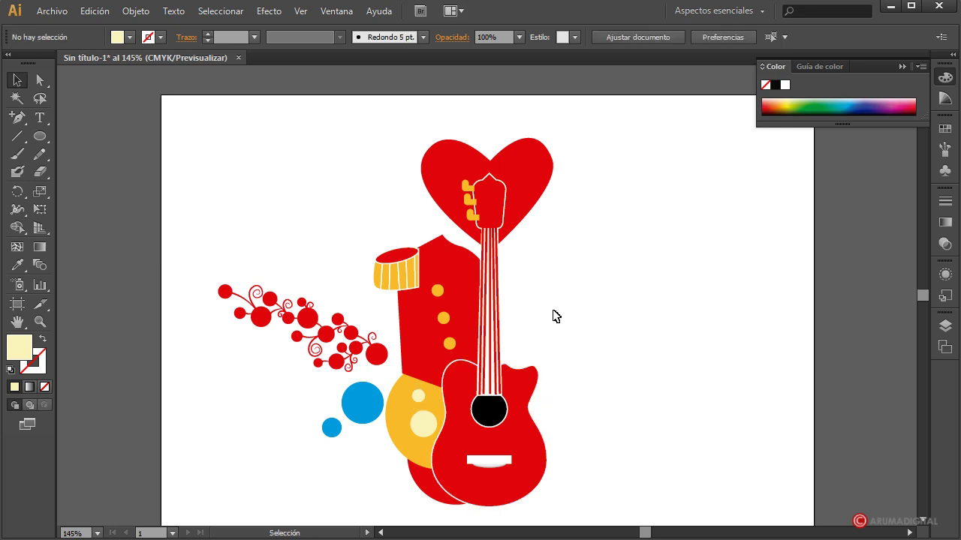
left_click_drag(234, 201, 431, 518)
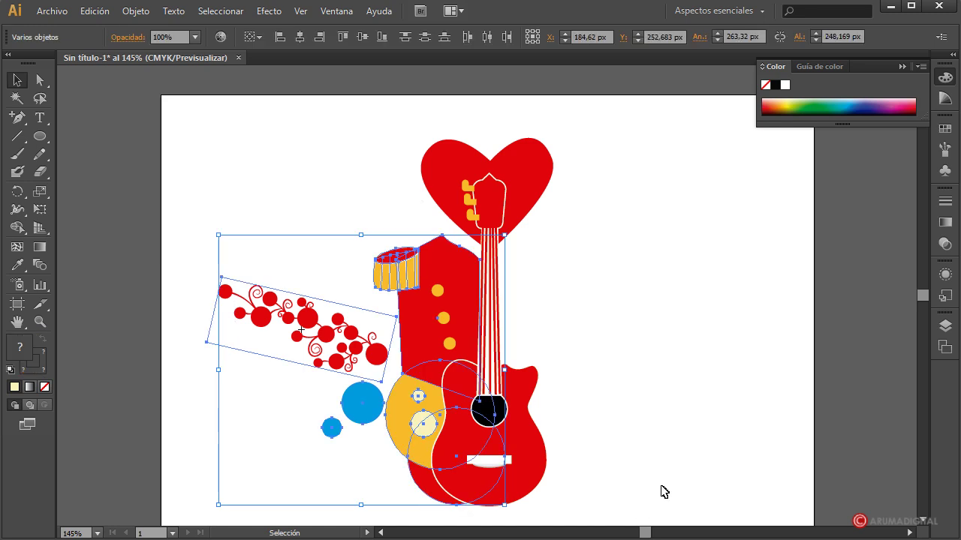
Reflect a vertical copy of the jacket half, buttons, flourish and circles.
left_click(437, 290, "shift")
left_click(443, 316, "shift")
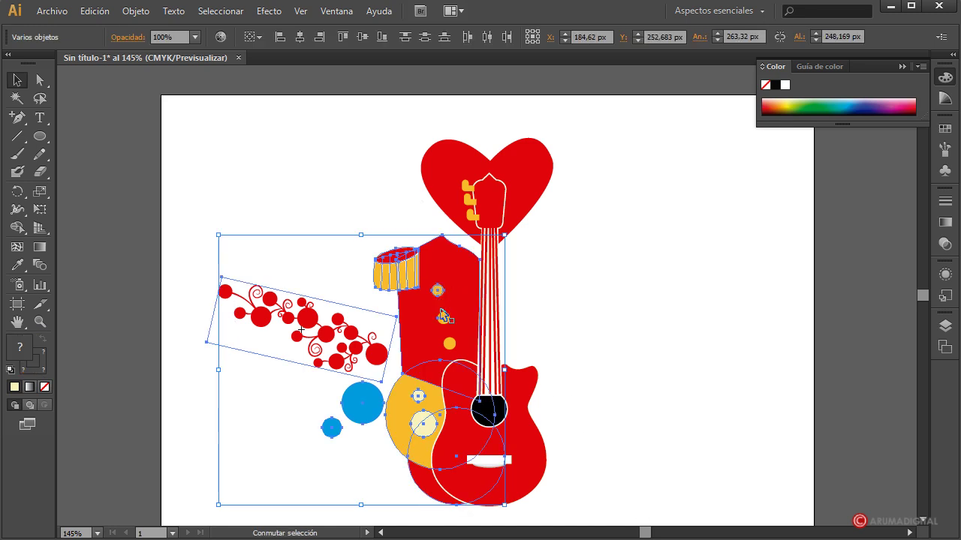
left_click(448, 343, "shift")
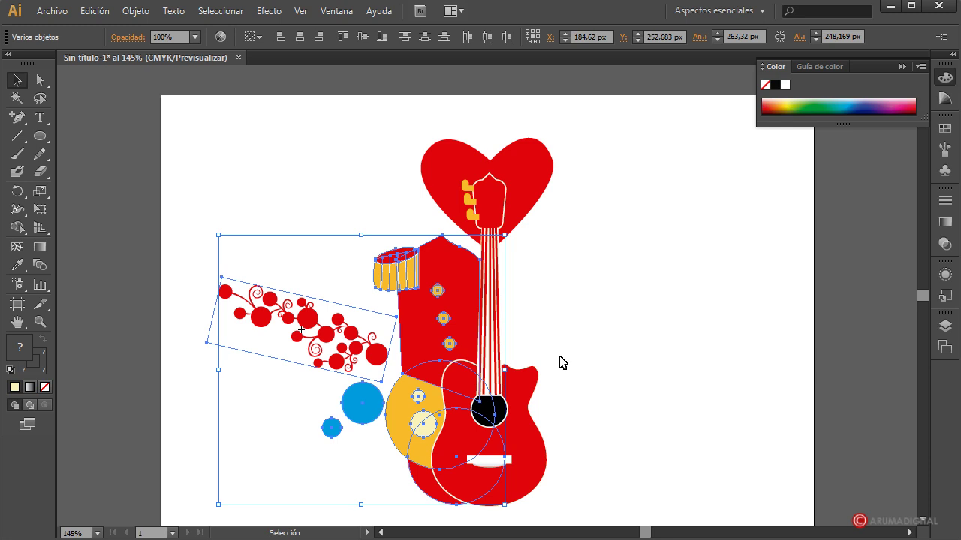
left_click(136, 11)
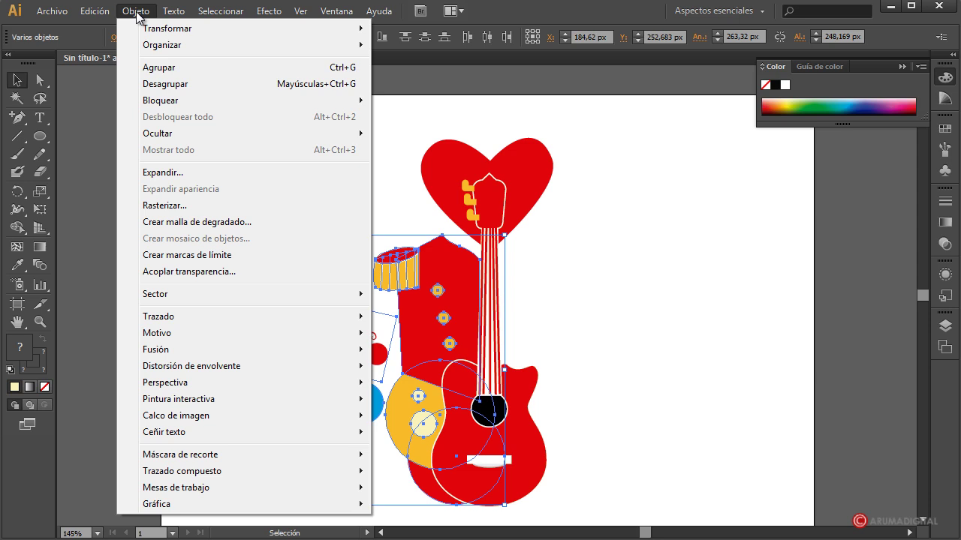
left_click(421, 85)
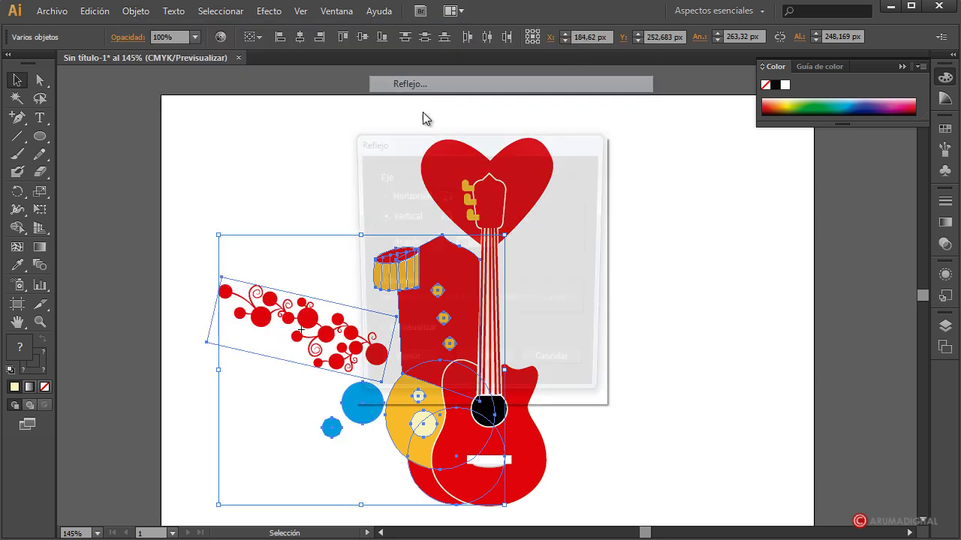
left_click_drag(504, 156, 745, 183)
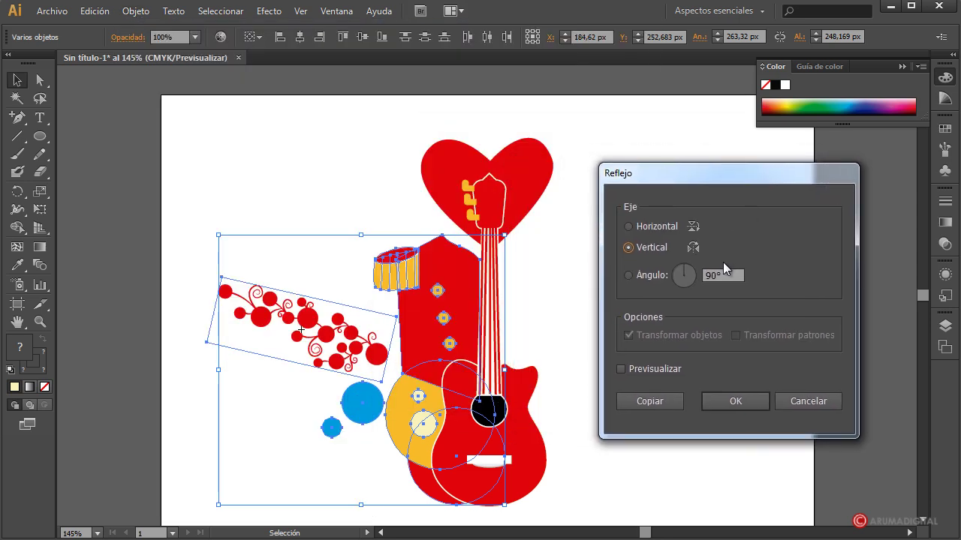
left_click(659, 372)
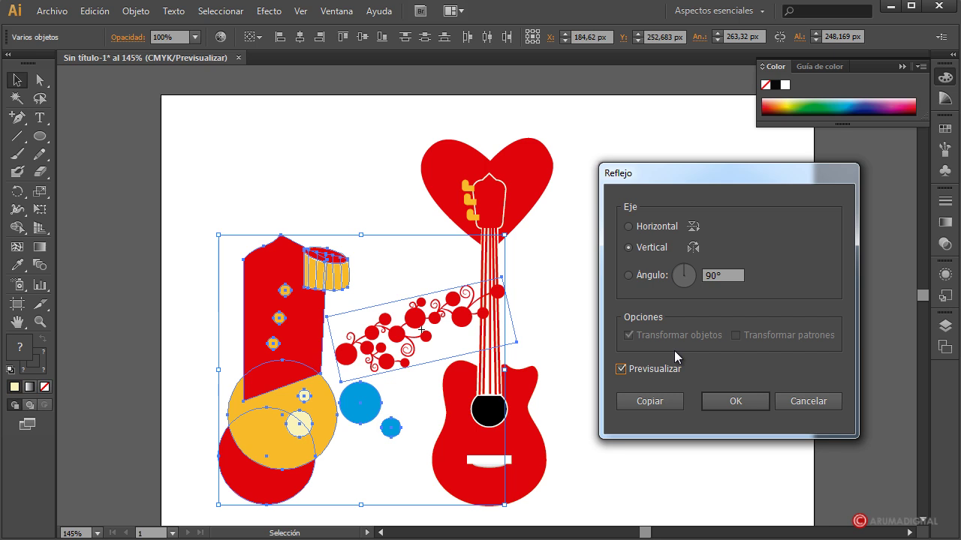
left_click(662, 408)
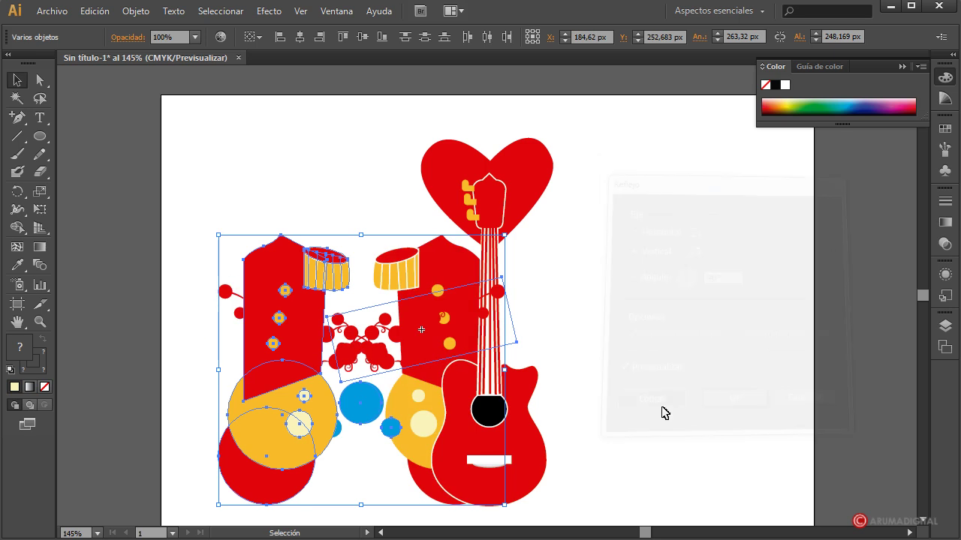
Move the mirrored copy right of the guitar, send it behind, and group it.
left_click_drag(254, 350, 518, 350)
key("Left")
key("Left")
key("Left")
key("Left")
key("Left")
key("Left")
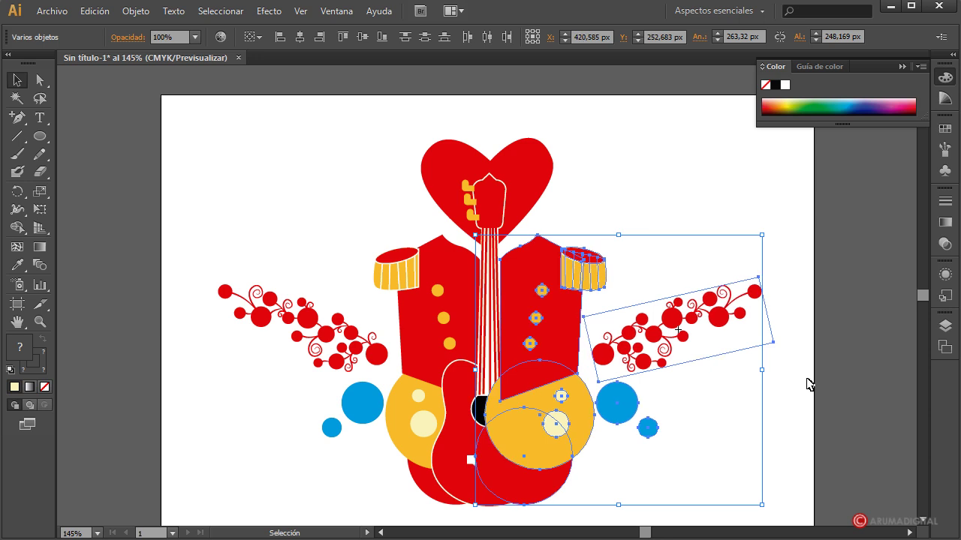
key("a")
key("ctrl+shift+bracketleft")
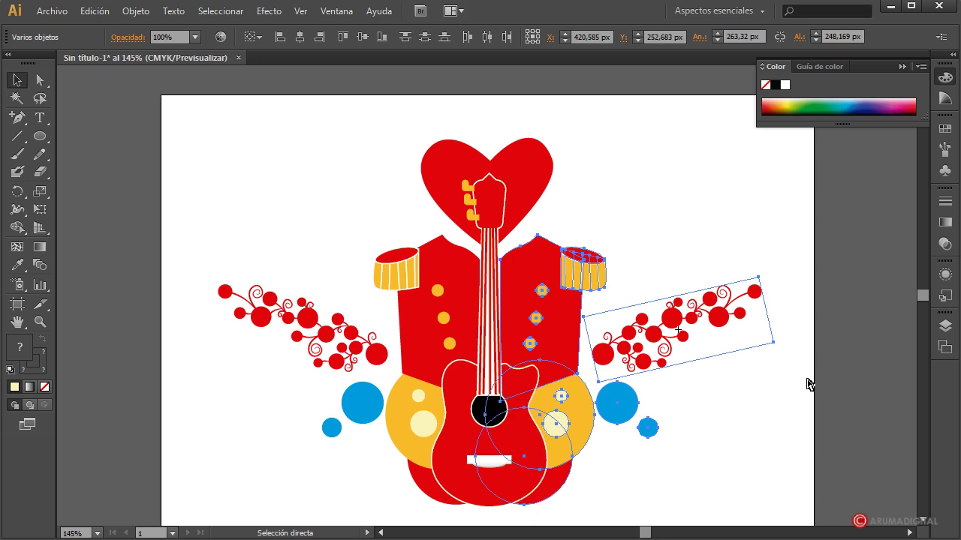
key("v")
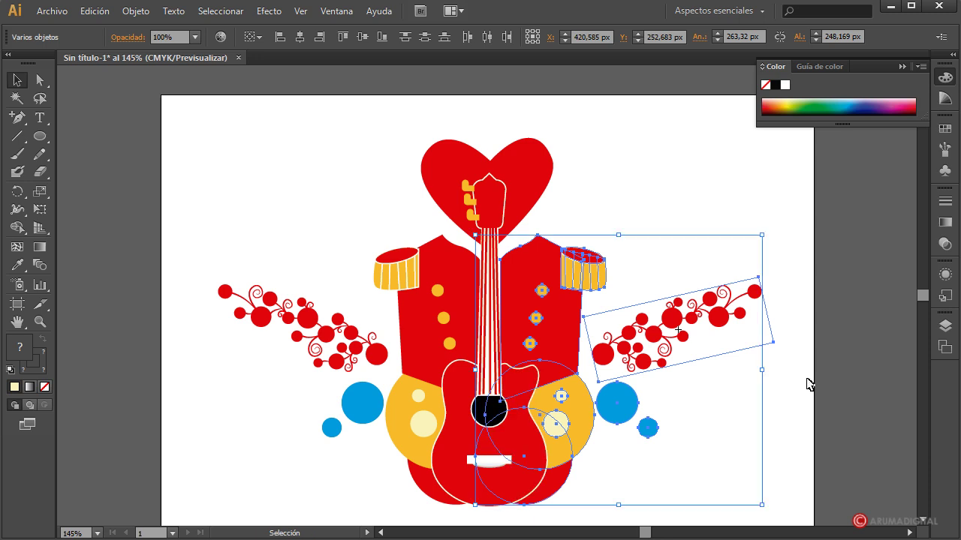
key("Left")
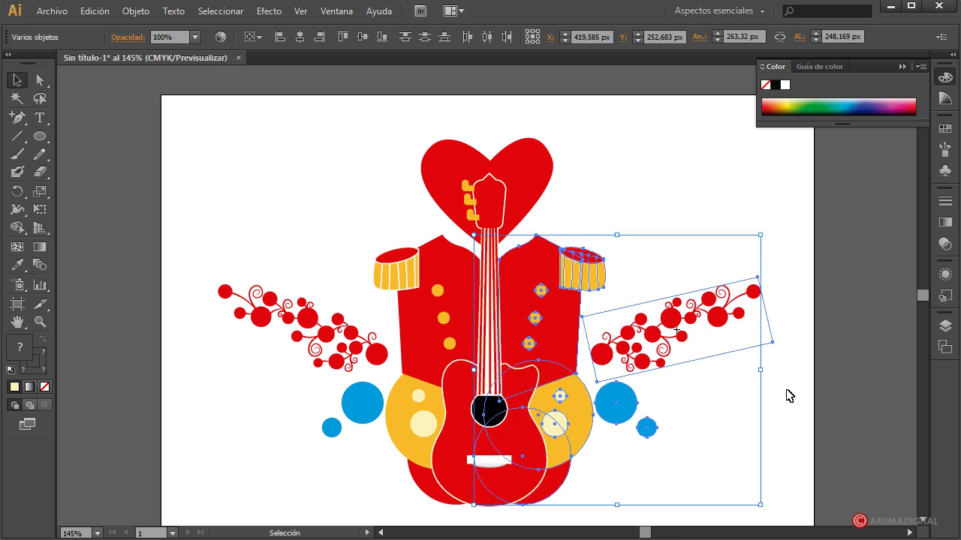
left_click(136, 12)
left_click(159, 67)
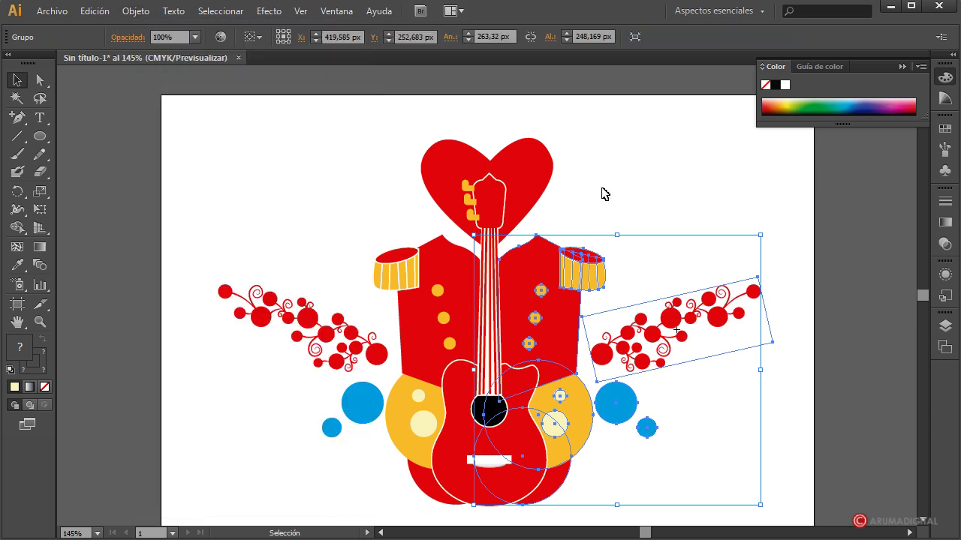
left_click(727, 404)
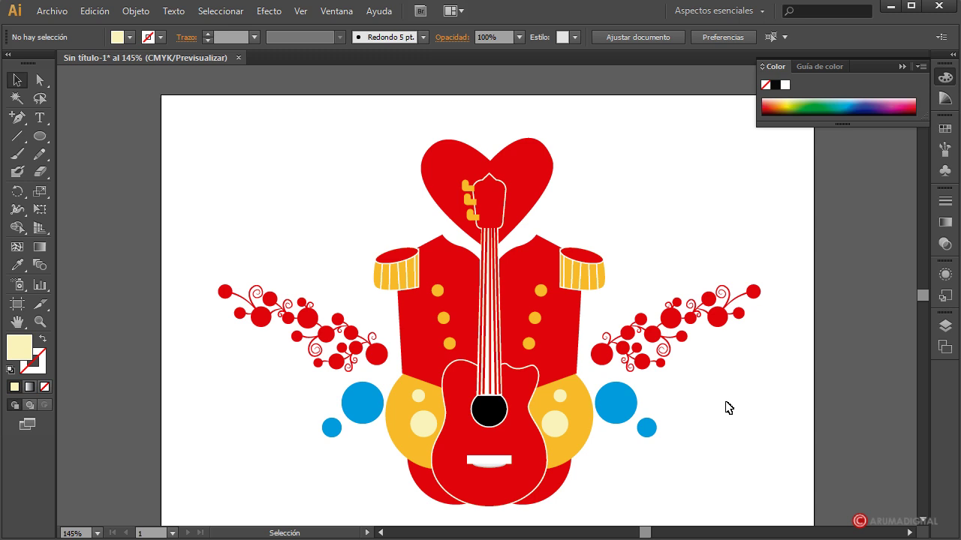
Reflect a vertical copy of the yellow tuning pegs onto the headstock's right side.
left_click(668, 331)
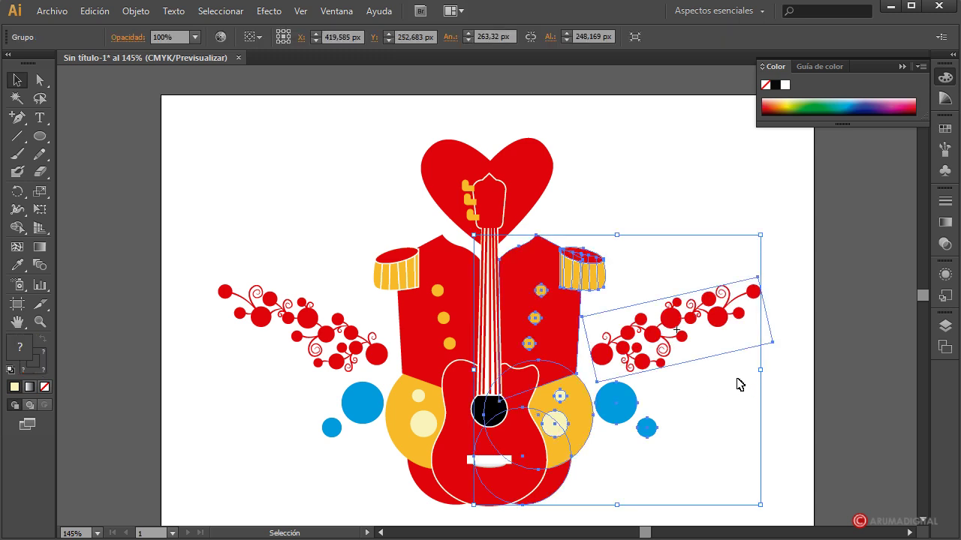
left_click(788, 310)
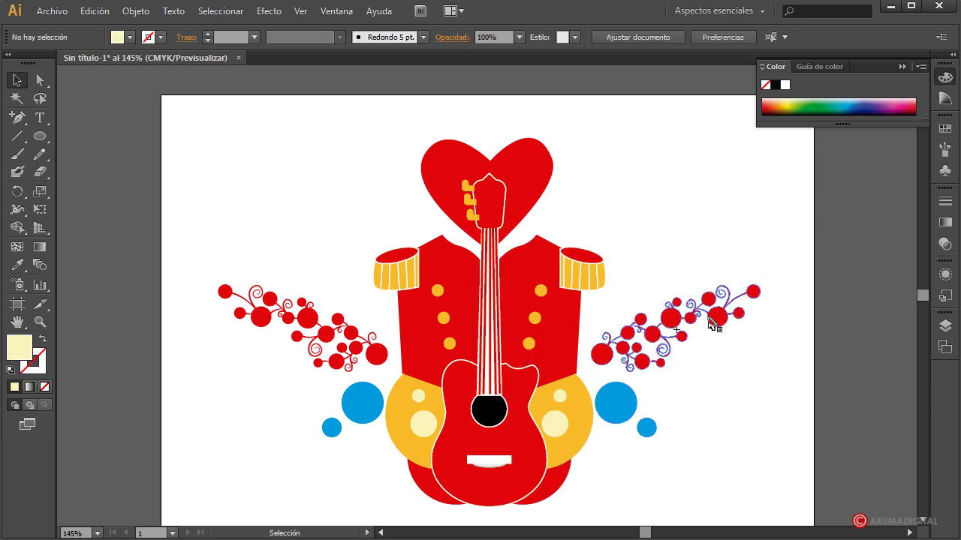
left_click(293, 321)
left_click(747, 384)
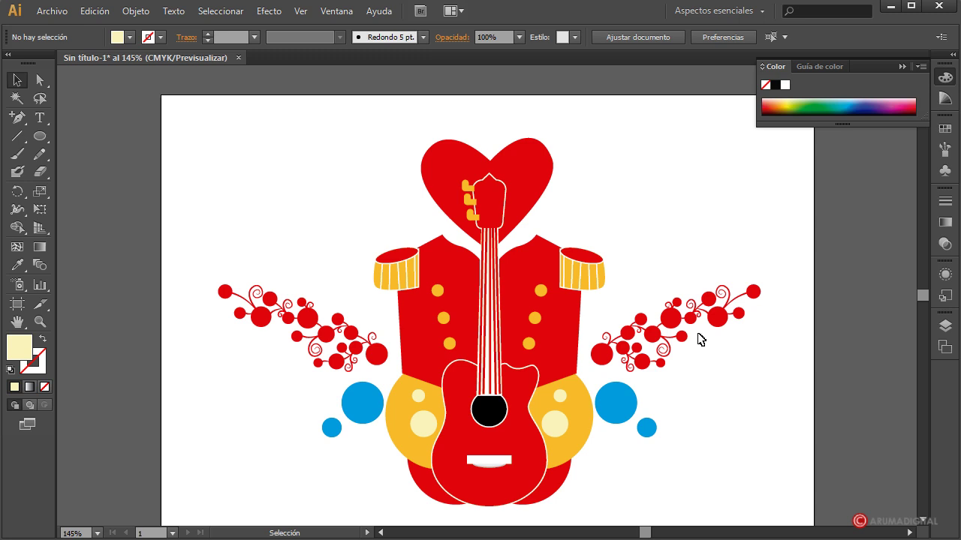
left_click_drag(468, 204, 469, 218)
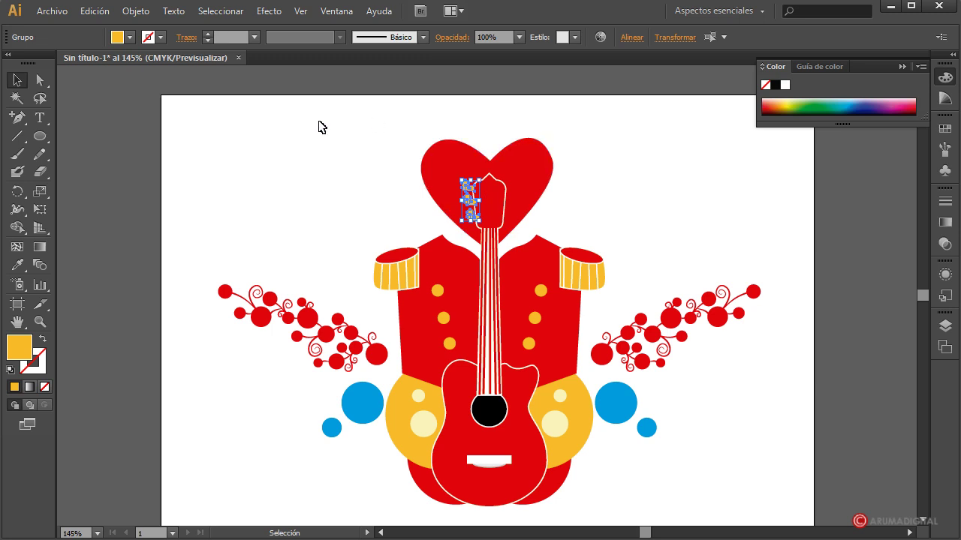
left_click(152, 12)
mouse_move(225, 45)
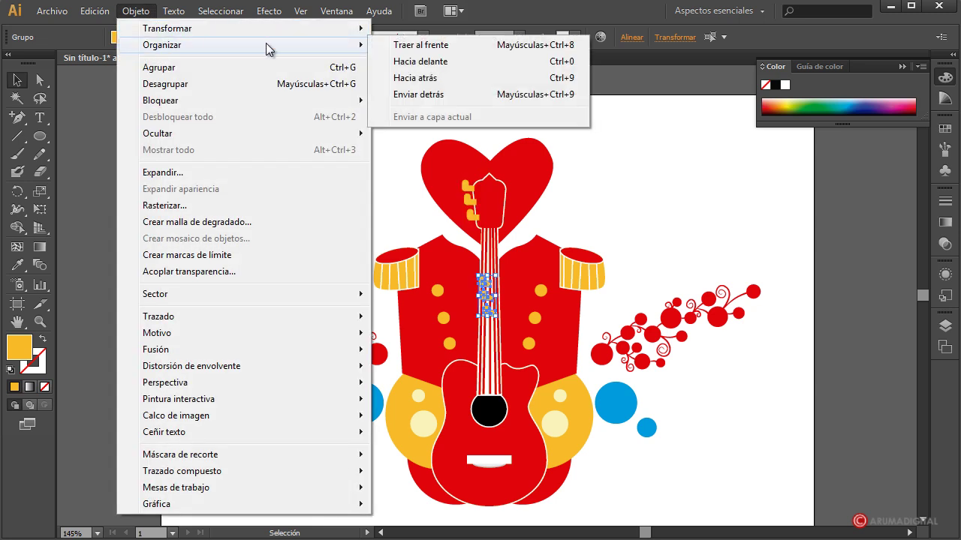
mouse_move(167, 29)
left_click(435, 82)
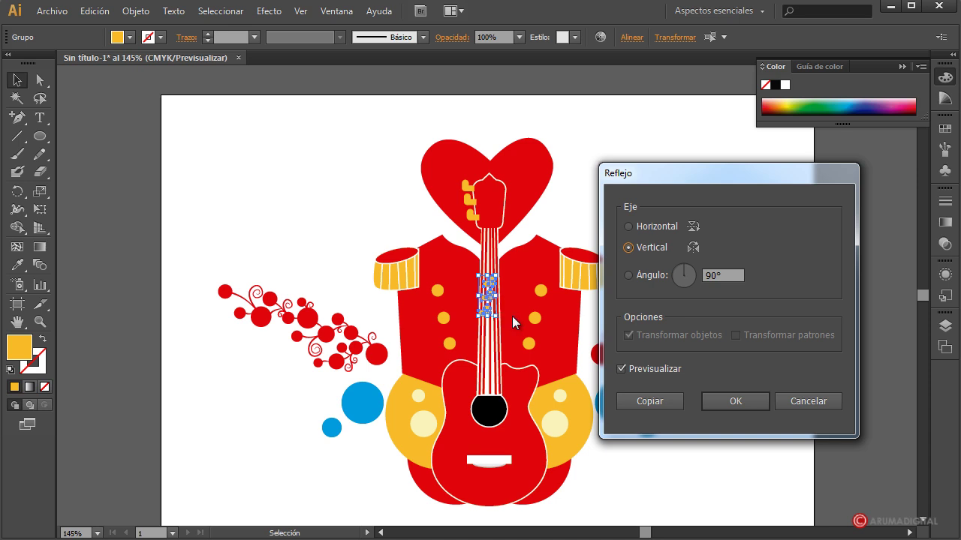
left_click(726, 402)
left_click_drag(488, 314, 515, 217)
left_click(657, 246)
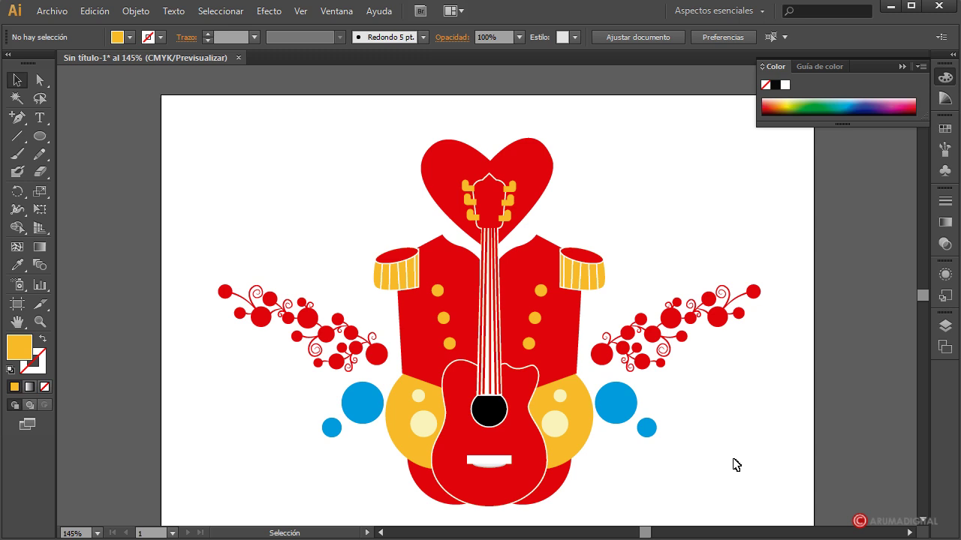
Select all the artwork, scale it down slightly, and move it about 59 px up.
scroll(736, 473, "down", 2)
scroll(713, 473, "up", 3)
mouse_move(226, 131)
left_mouse_down()
mouse_move(727, 444)
mouse_move(772, 508)
left_mouse_up()
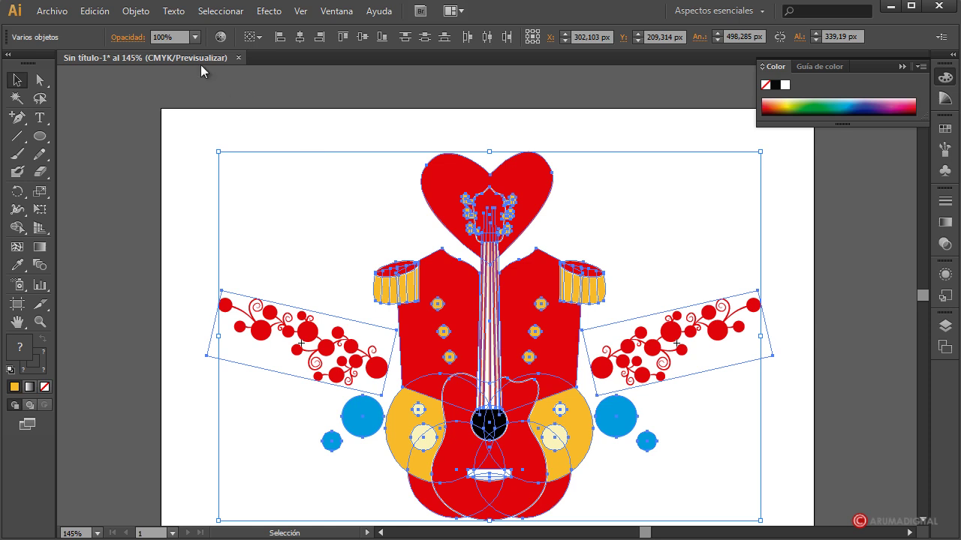
left_click(137, 11)
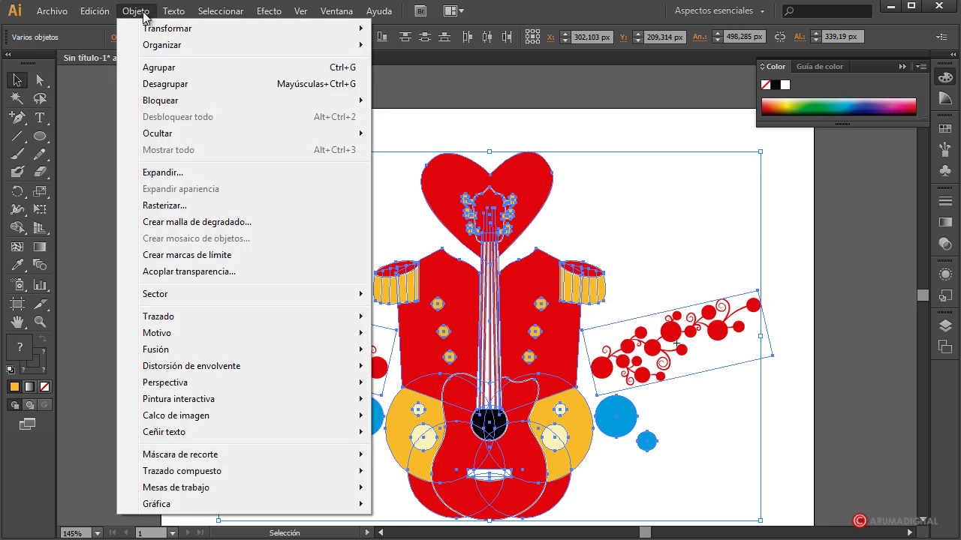
left_click(760, 155)
left_click_drag(762, 153, 714, 197)
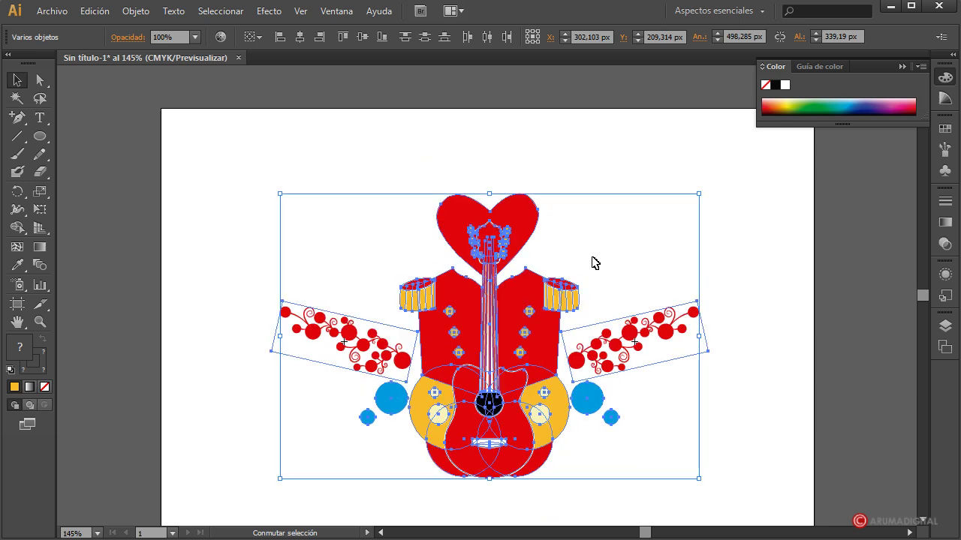
left_click_drag(514, 342, 515, 277)
left_click(777, 320)
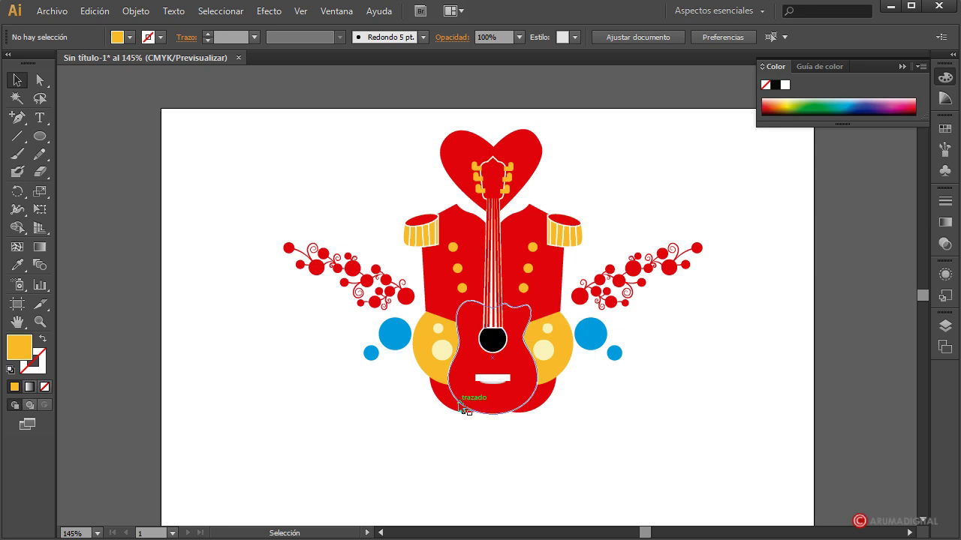
Draw two long horizontal lines across the lower page beneath the artwork.
left_click(40, 118)
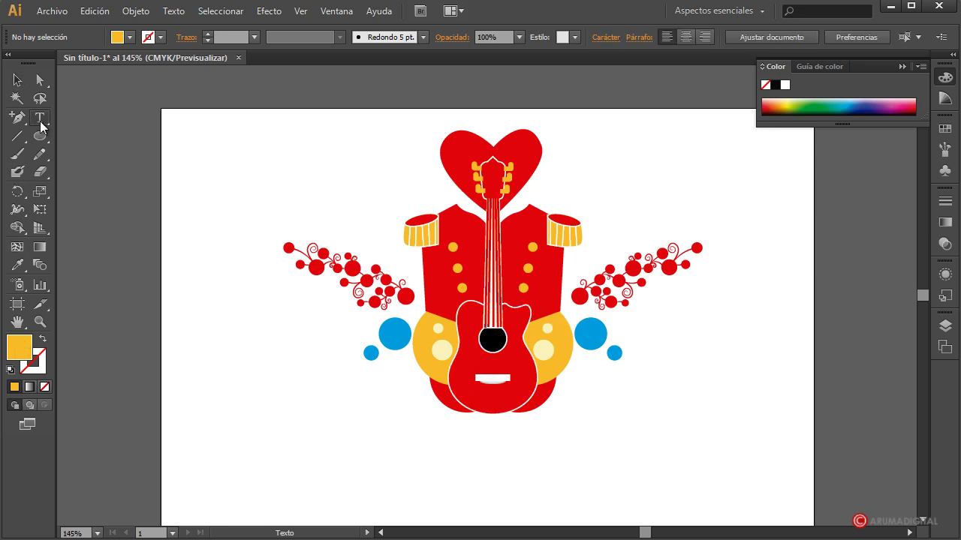
left_click(226, 467)
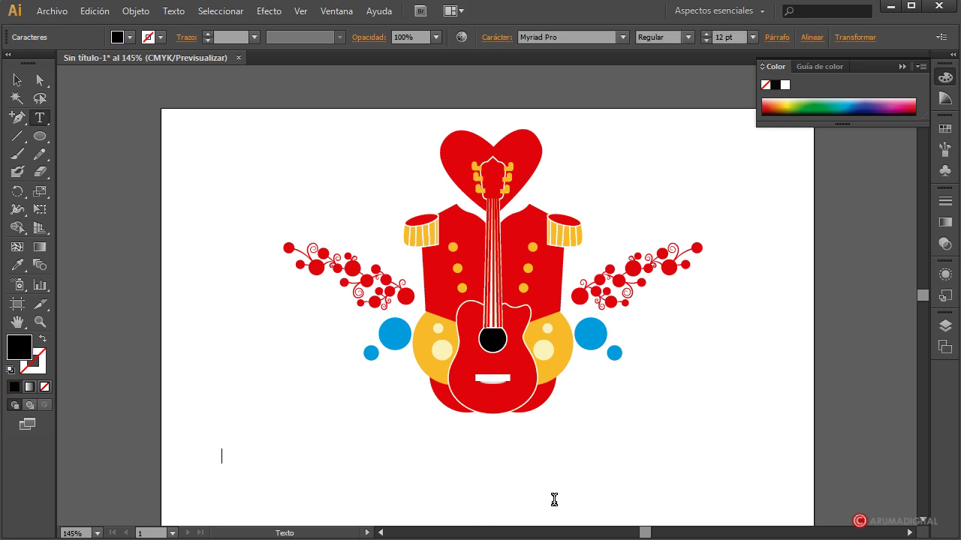
left_click(16, 136)
left_click_drag(193, 448, 787, 452)
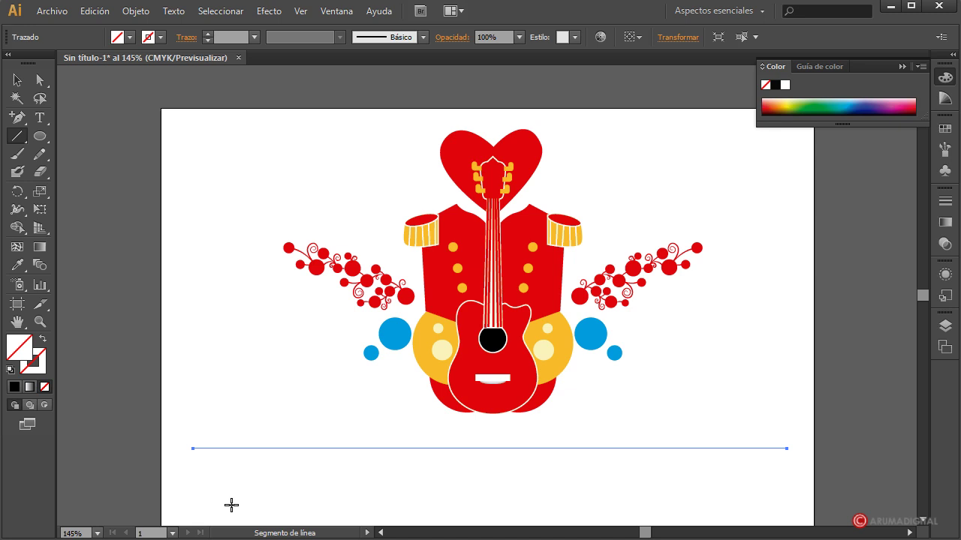
left_click_drag(221, 507, 786, 511)
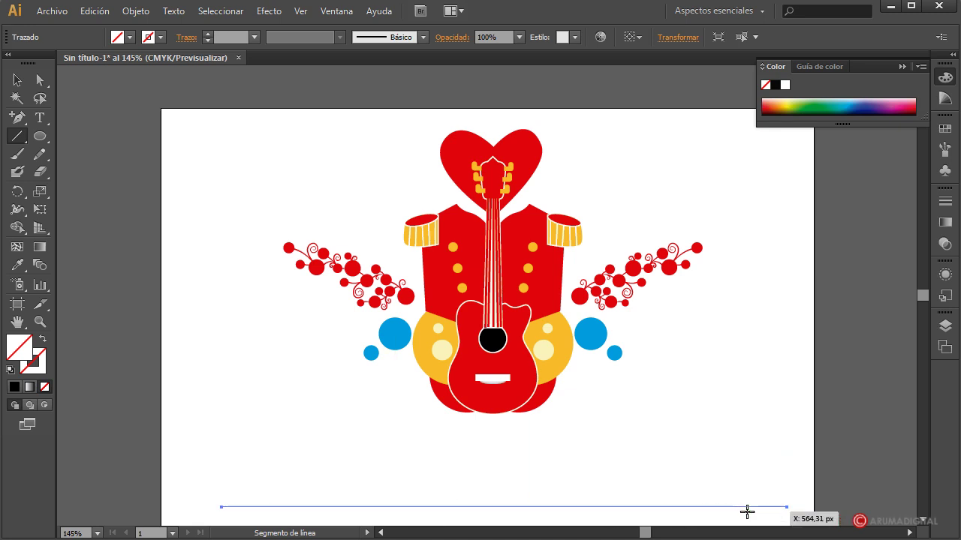
left_click(17, 81)
left_click(272, 371)
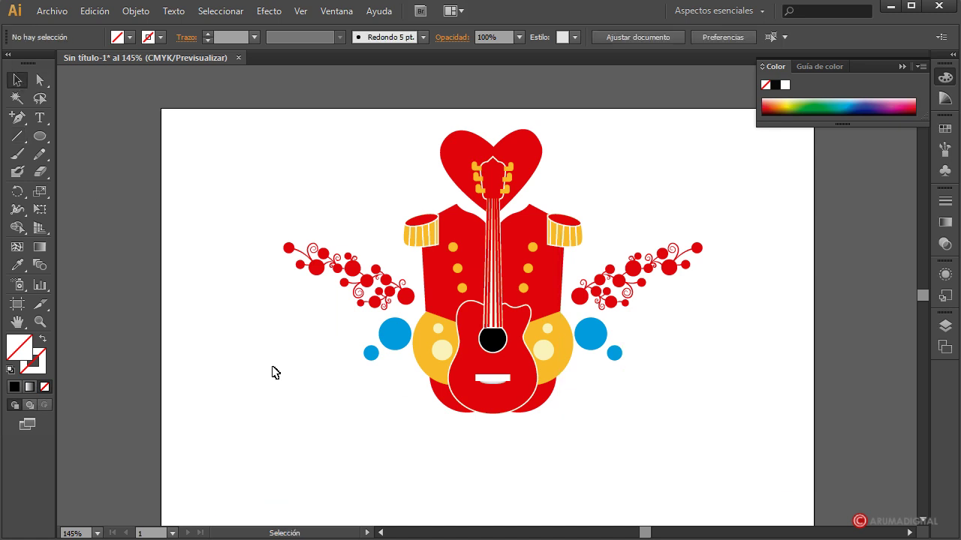
Give both lower lines a 1 pt C=15 M=100 Y=90 K=10 dark red stroke.
left_click_drag(673, 442, 698, 512)
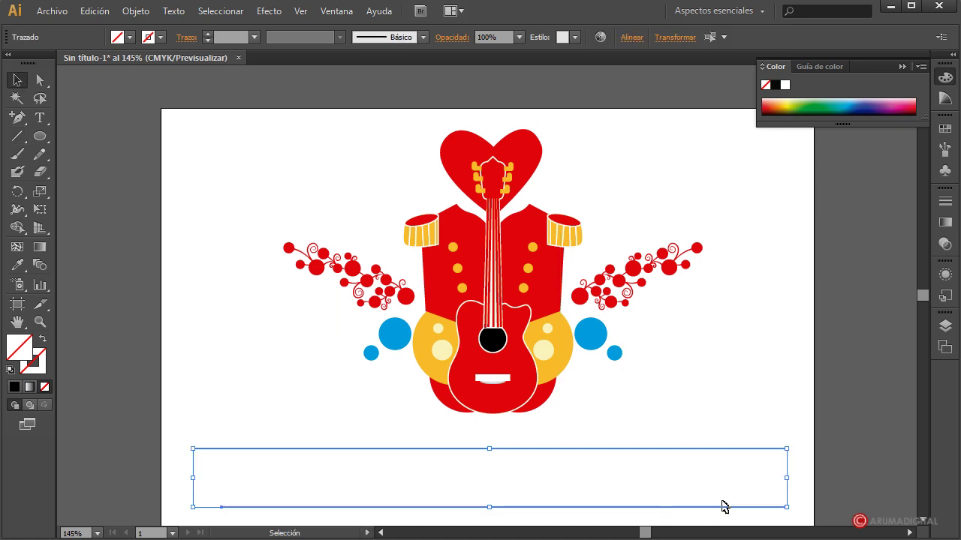
left_click(161, 40)
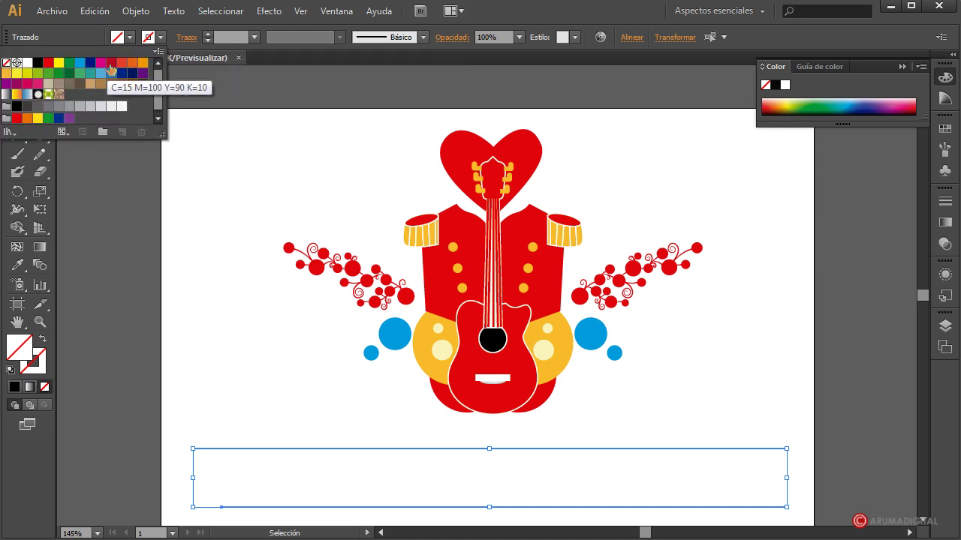
left_click(112, 64)
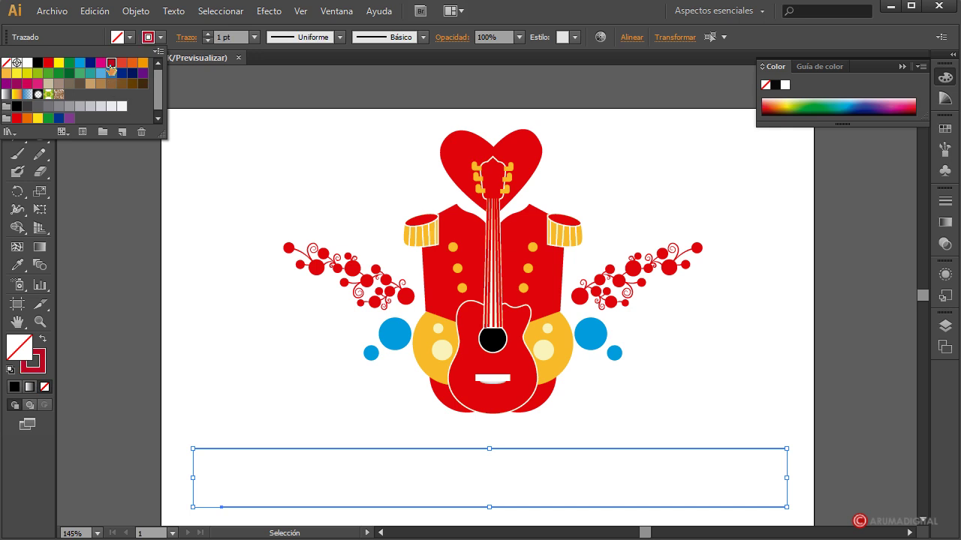
left_click(255, 36)
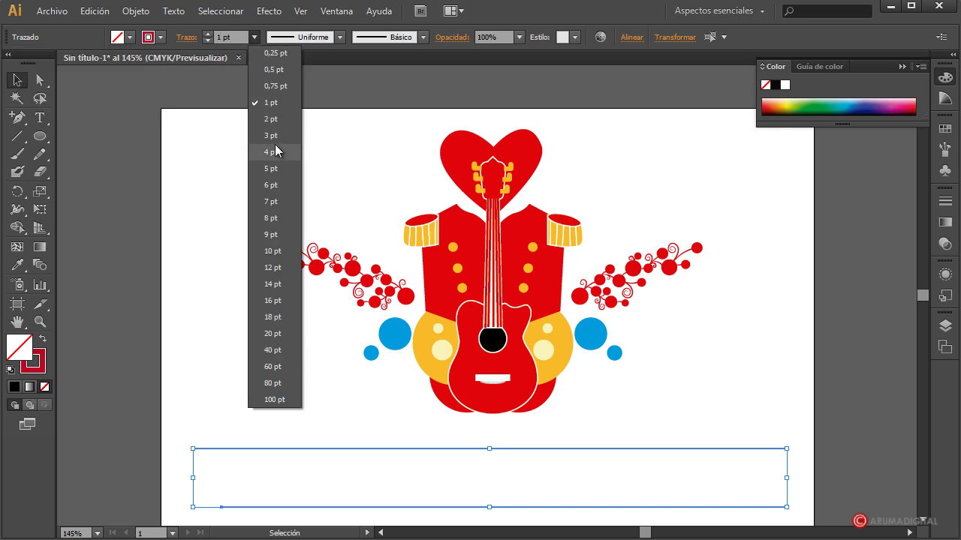
left_click(271, 137)
left_click(210, 391)
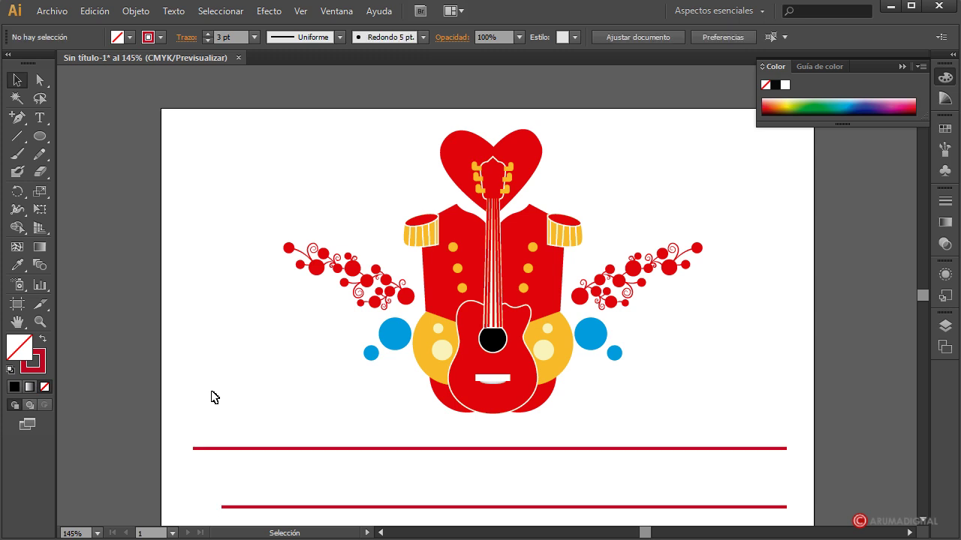
left_click_drag(215, 424, 255, 514)
left_click(254, 37)
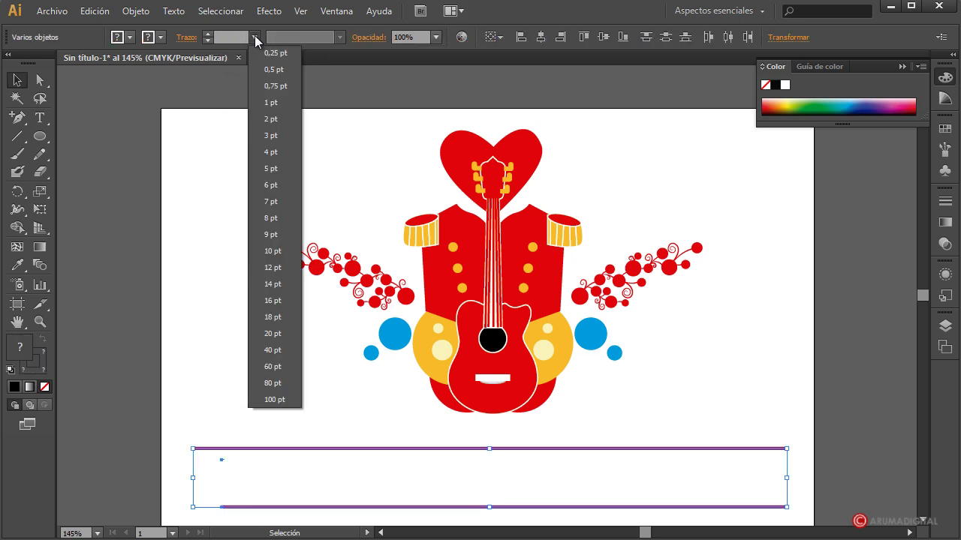
left_click(270, 107)
left_click(207, 259)
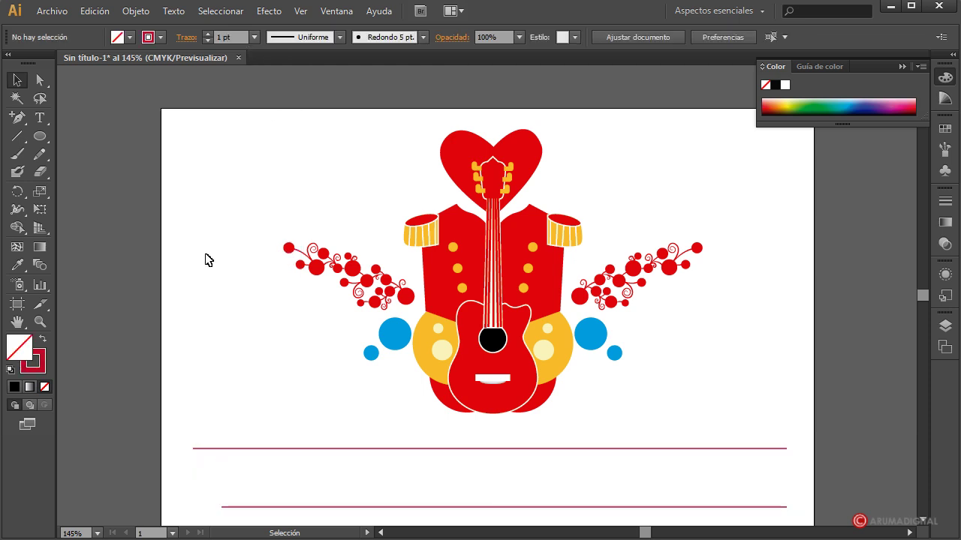